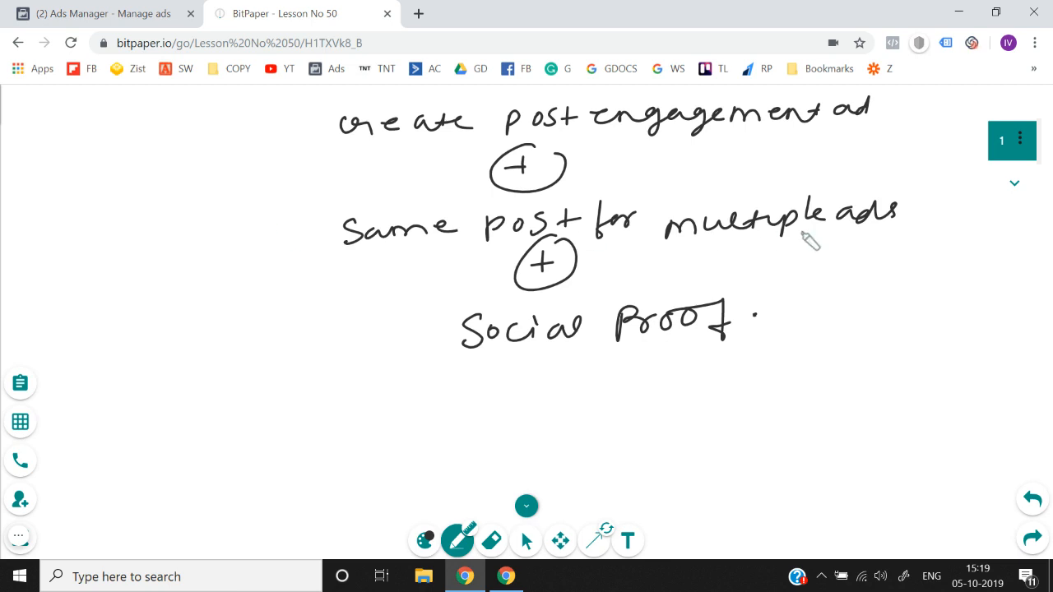
# - Add a second whiteboard page, handwrite a circled "Campaign" heading and branch a line down to a second "campaign" label
pyautogui.click(1012, 185)
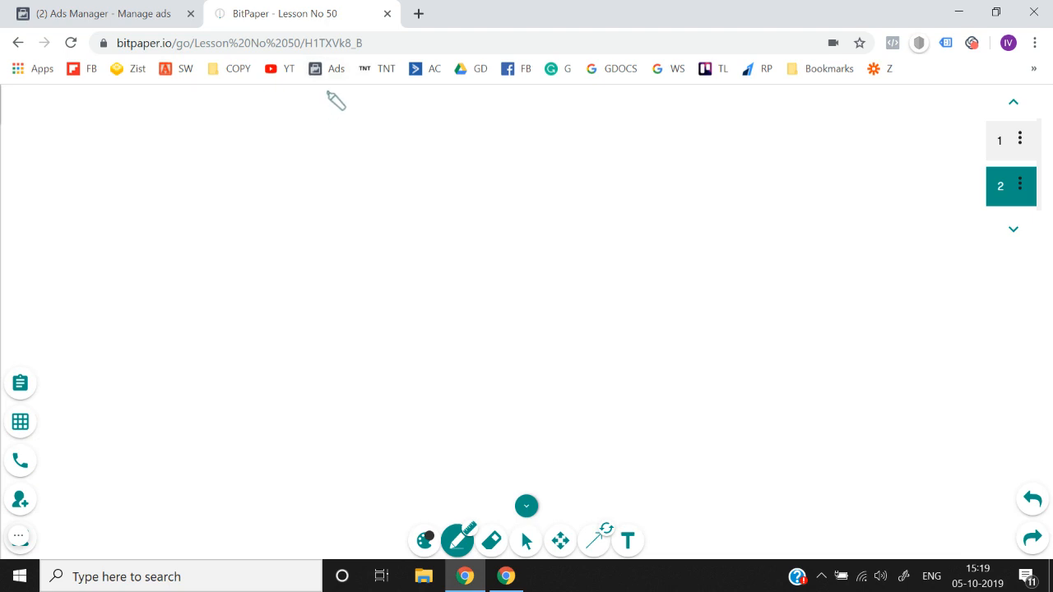
pyautogui.moveTo(376, 125)
pyautogui.mouseDown()
pyautogui.moveTo(433, 143)
pyautogui.moveTo(600, 123)
pyautogui.moveTo(407, 97)
pyautogui.moveTo(453, 203)
pyautogui.moveTo(572, 116)
pyautogui.mouseUp()
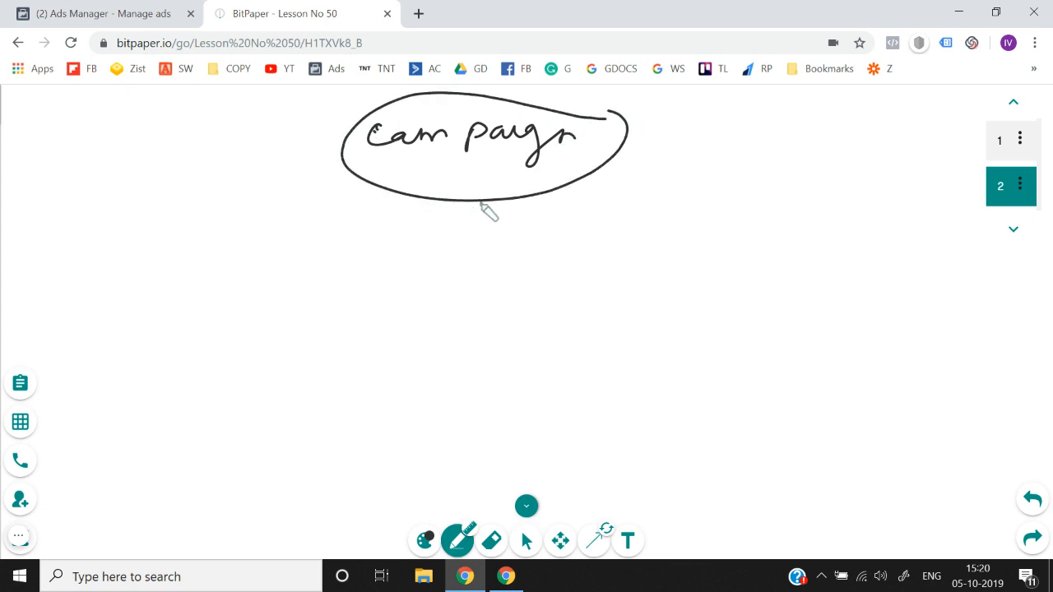
pyautogui.moveTo(480, 206)
pyautogui.mouseDown()
pyautogui.moveTo(404, 289)
pyautogui.moveTo(598, 267)
pyautogui.mouseUp()
# - Draw arrows down to circled "Ad set" and "Ad" levels, and annotate the campaign with "objective" and the ad with "creative/copy"
pyautogui.moveTo(422, 294); pyautogui.dragTo(409, 339)
pyautogui.moveTo(366, 391)
pyautogui.mouseDown()
pyautogui.moveTo(452, 399)
pyautogui.moveTo(494, 375)
pyautogui.mouseUp()
pyautogui.moveTo(384, 413); pyautogui.dragTo(379, 444)
pyautogui.moveTo(340, 471)
pyautogui.mouseDown()
pyautogui.moveTo(332, 486)
pyautogui.moveTo(355, 486)
pyautogui.mouseUp()
pyautogui.moveTo(342, 478); pyautogui.dragTo(377, 485)
pyautogui.moveTo(398, 447)
pyautogui.mouseDown()
pyautogui.moveTo(325, 494)
pyautogui.moveTo(390, 426)
pyautogui.mouseUp()
pyautogui.moveTo(524, 382); pyautogui.dragTo(436, 409)
pyautogui.moveTo(485, 384); pyautogui.dragTo(446, 352)
pyautogui.moveTo(606, 271)
pyautogui.mouseDown()
pyautogui.moveTo(663, 251)
pyautogui.moveTo(696, 254)
pyautogui.moveTo(696, 282)
pyautogui.moveTo(740, 263)
pyautogui.moveTo(821, 277)
pyautogui.mouseUp()
pyautogui.moveTo(422, 458)
pyautogui.mouseDown()
pyautogui.moveTo(653, 452)
pyautogui.moveTo(738, 463)
pyautogui.moveTo(760, 445)
pyautogui.mouseUp()
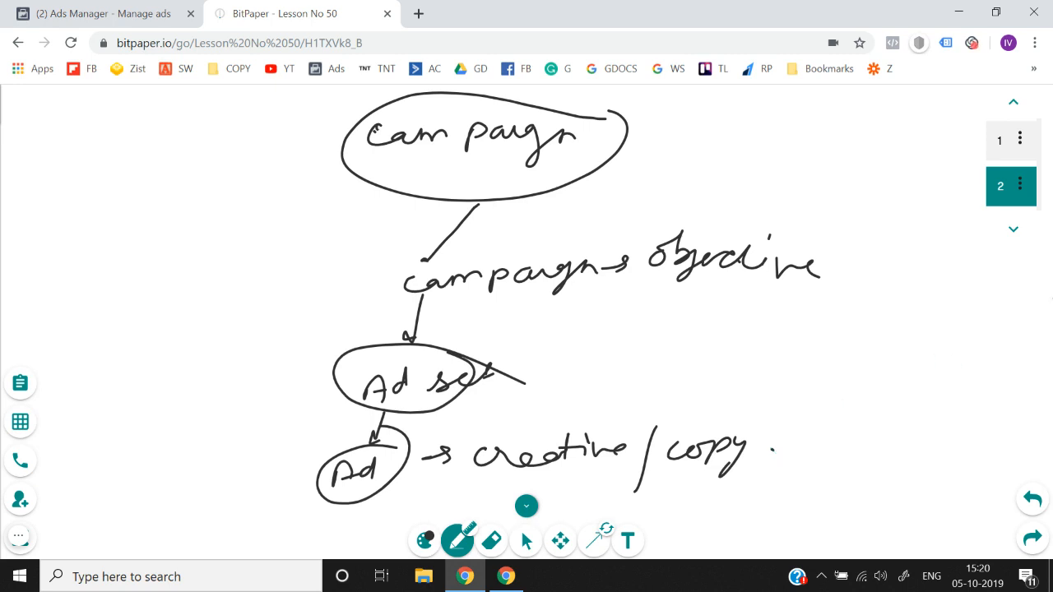
# - On a new third page, handwrite "post" with an arrow to "Likes, shares, comments" and bracket the list to an underlined "Engagement"
pyautogui.click(1011, 237)
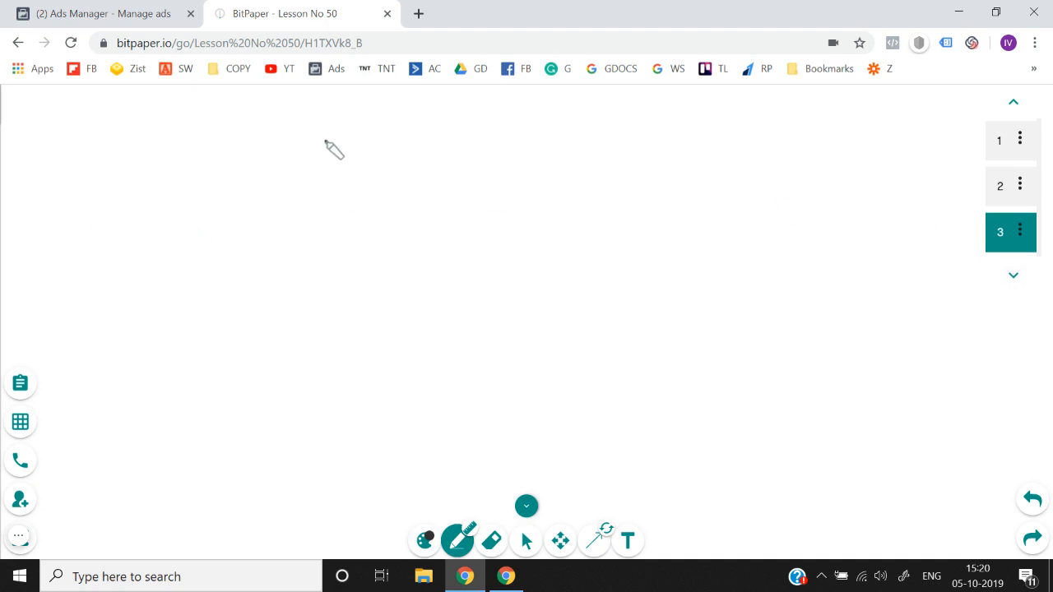
pyautogui.moveTo(323, 133)
pyautogui.mouseDown()
pyautogui.moveTo(326, 148)
pyautogui.moveTo(366, 134)
pyautogui.moveTo(370, 151)
pyautogui.moveTo(386, 150)
pyautogui.moveTo(430, 132)
pyautogui.moveTo(429, 146)
pyautogui.mouseUp()
pyautogui.moveTo(462, 125)
pyautogui.mouseDown()
pyautogui.moveTo(465, 157)
pyautogui.moveTo(479, 152)
pyautogui.mouseUp()
pyautogui.moveTo(485, 136); pyautogui.dragTo(514, 151)
pyautogui.moveTo(516, 140); pyautogui.dragTo(542, 149)
pyautogui.moveTo(457, 175)
pyautogui.mouseDown()
pyautogui.moveTo(448, 197)
pyautogui.moveTo(511, 197)
pyautogui.mouseUp()
pyautogui.moveTo(514, 197)
pyautogui.mouseDown()
pyautogui.moveTo(527, 185)
pyautogui.moveTo(566, 195)
pyautogui.mouseUp()
pyautogui.moveTo(465, 235)
pyautogui.mouseDown()
pyautogui.moveTo(523, 245)
pyautogui.moveTo(564, 228)
pyautogui.moveTo(581, 237)
pyautogui.moveTo(635, 231)
pyautogui.moveTo(627, 237)
pyautogui.mouseUp()
pyautogui.moveTo(627, 118)
pyautogui.mouseDown()
pyautogui.moveTo(680, 211)
pyautogui.moveTo(665, 215)
pyautogui.mouseUp()
pyautogui.moveTo(712, 176)
pyautogui.mouseDown()
pyautogui.moveTo(818, 199)
pyautogui.moveTo(916, 184)
pyautogui.moveTo(979, 192)
pyautogui.moveTo(685, 223)
pyautogui.mouseUp()
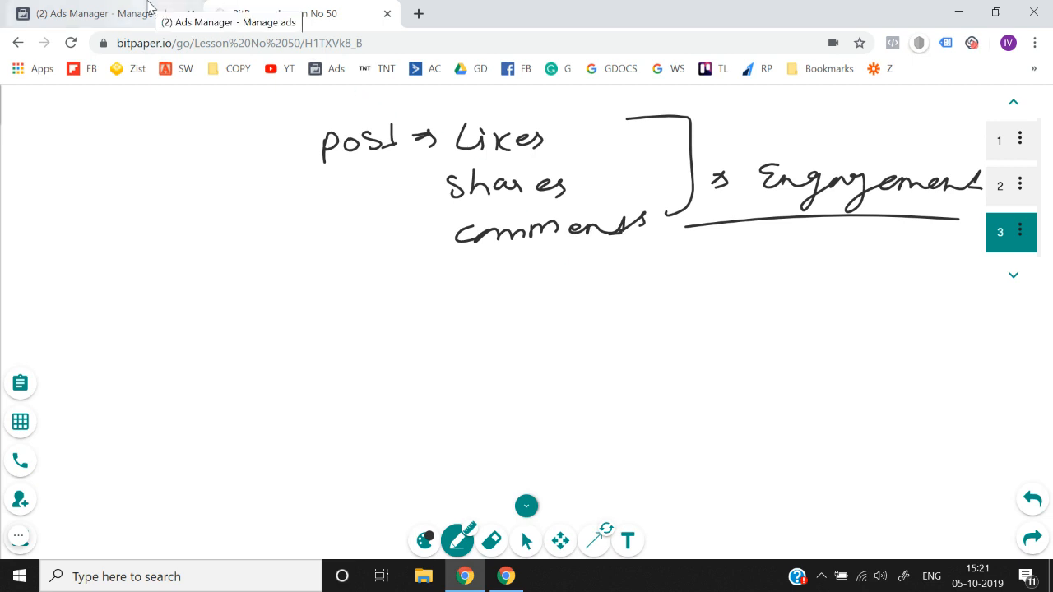
# - Switch to Facebook Ads Manager and create a new campaign with the Engagement objective for Post Engagement, continuing to the ad set
pyautogui.click(149, 7)
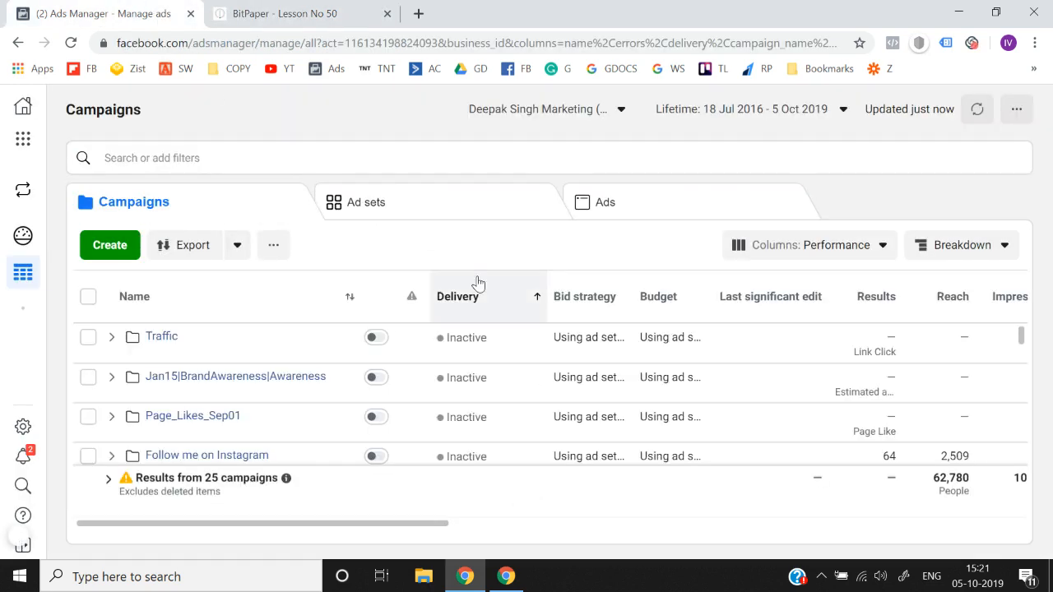
pyautogui.click(111, 245)
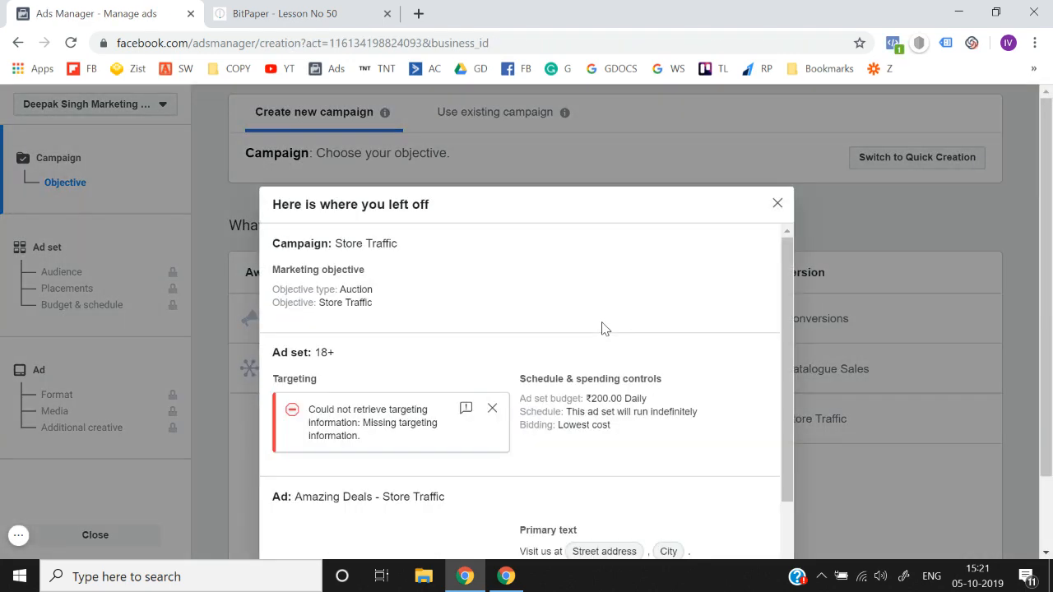
pyautogui.click(779, 204)
pyautogui.scroll(-1, 601, 284)
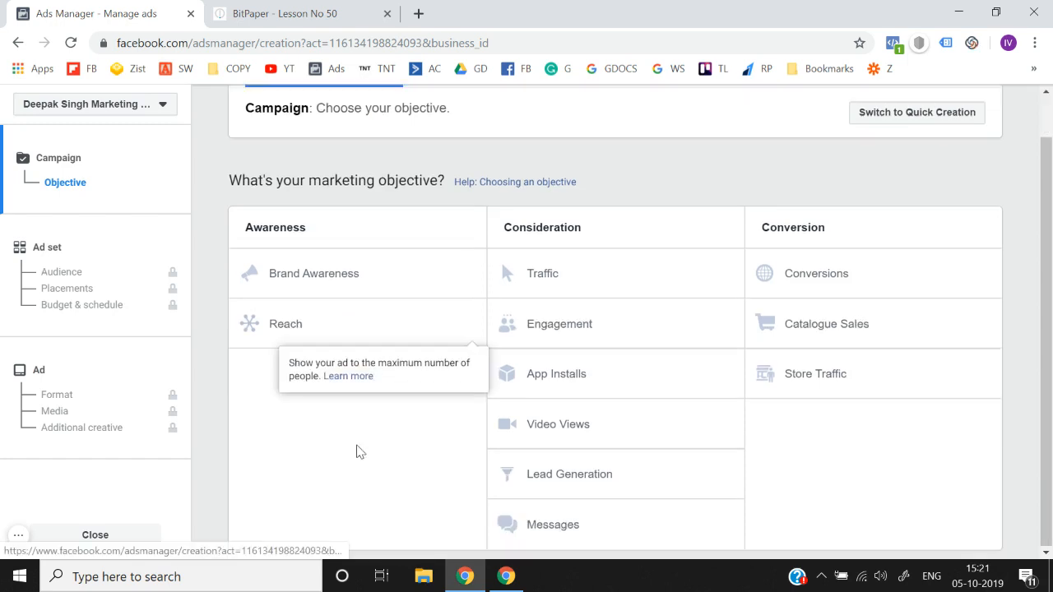
pyautogui.click(565, 338)
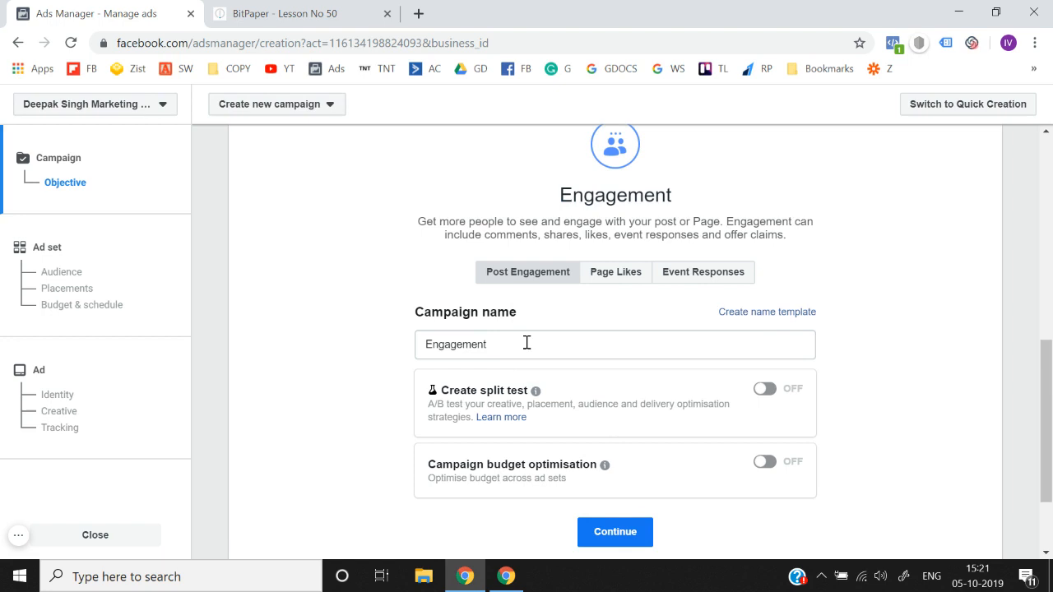
pyautogui.click(615, 531)
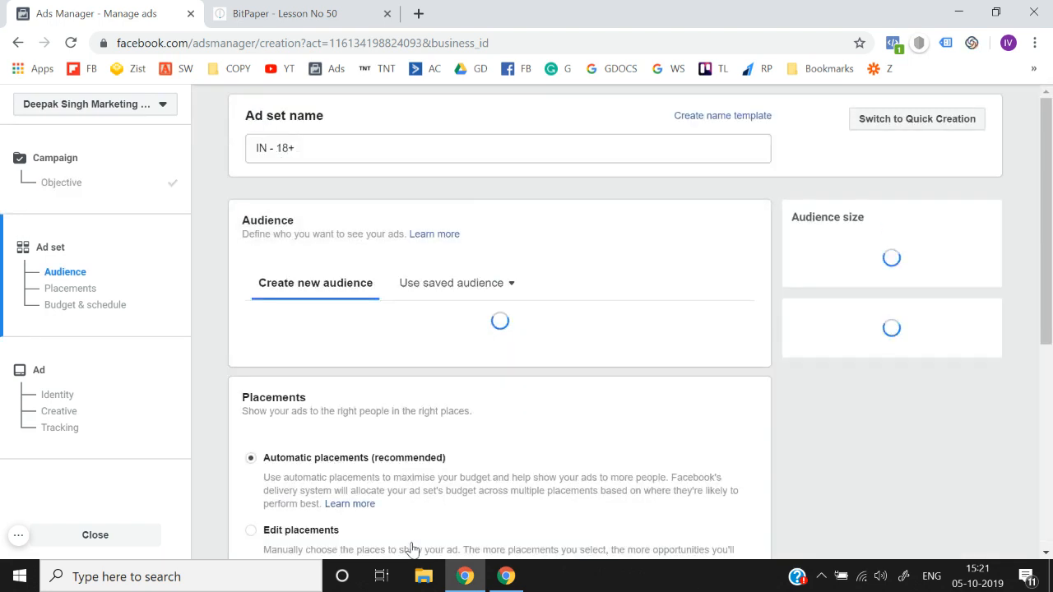
# - Replace the default ad set name with "Bodybuilding"
pyautogui.click(357, 148)
pyautogui.hotkey('ctrl', 'a')
pyautogui.press('BackSpace')
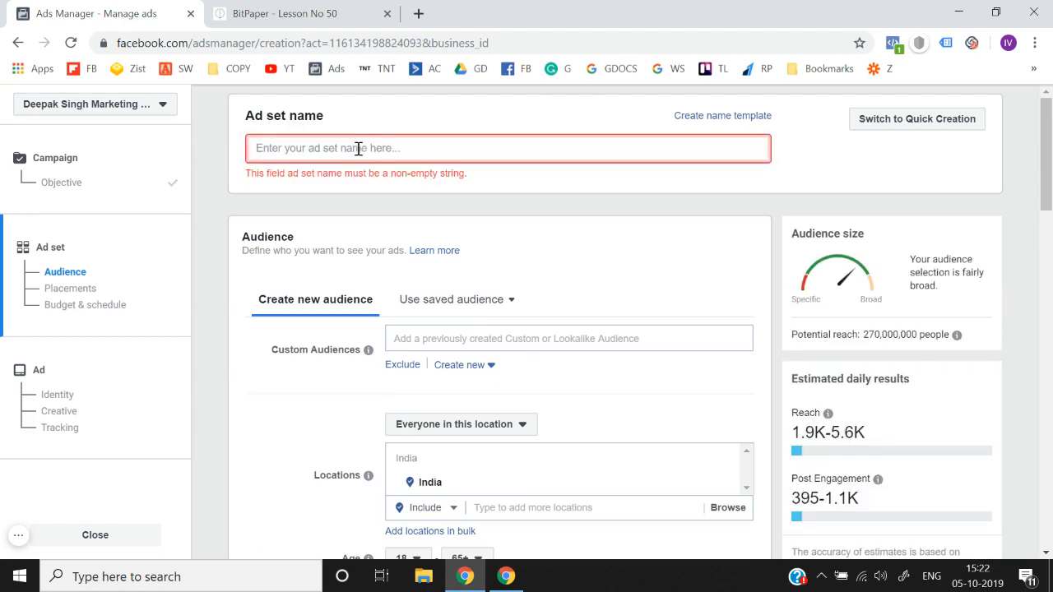
pyautogui.write('Bodybuildingh')
pyautogui.press('BackSpace')
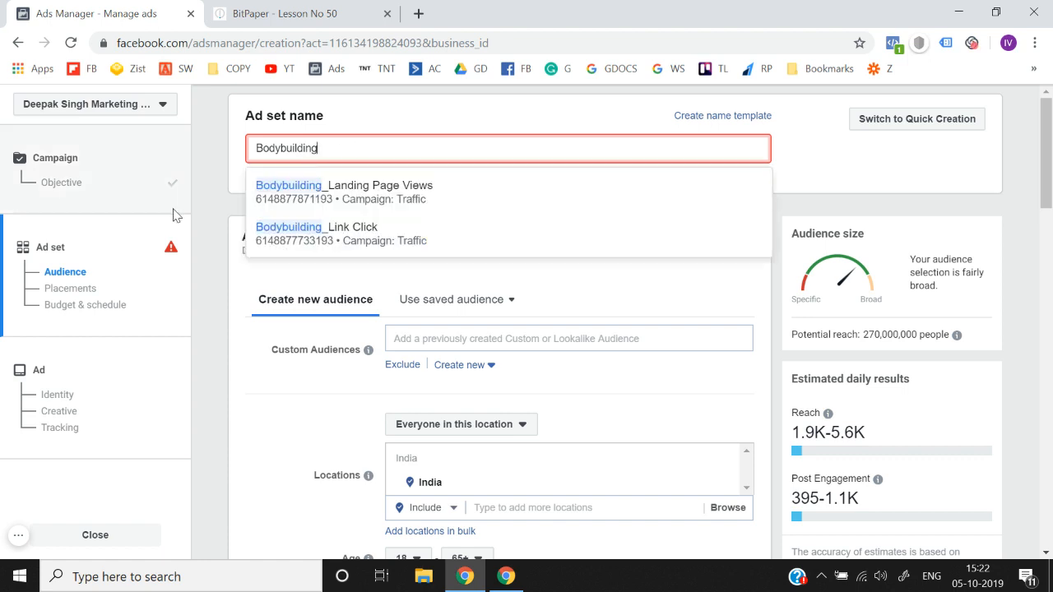
pyautogui.click(203, 217)
# - Apply the saved audience Bodybuilding_18-24 to the ad set
pyautogui.scroll(-1, 203, 217)
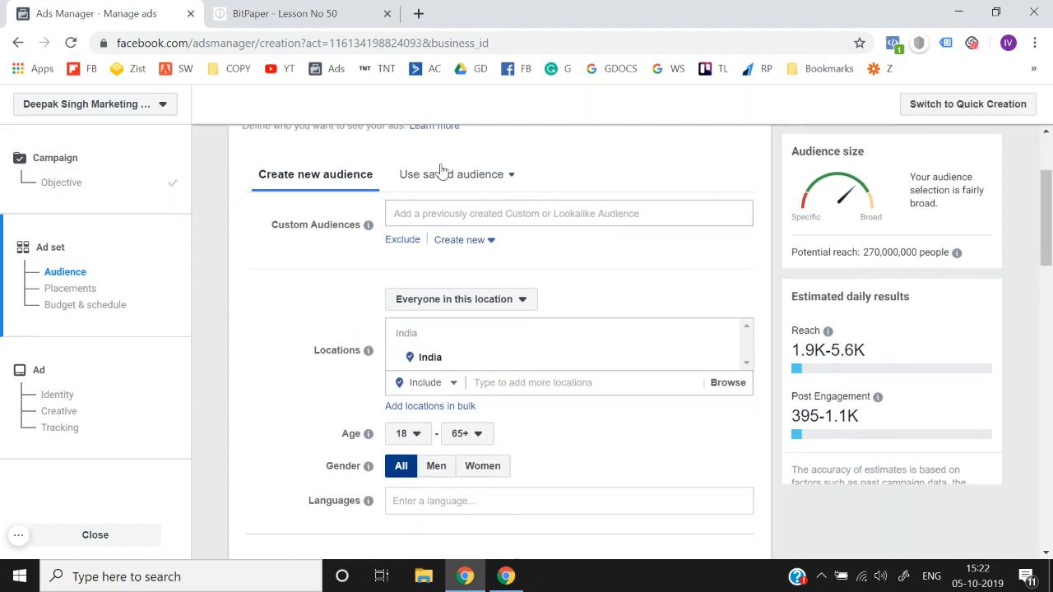
pyautogui.click(476, 196)
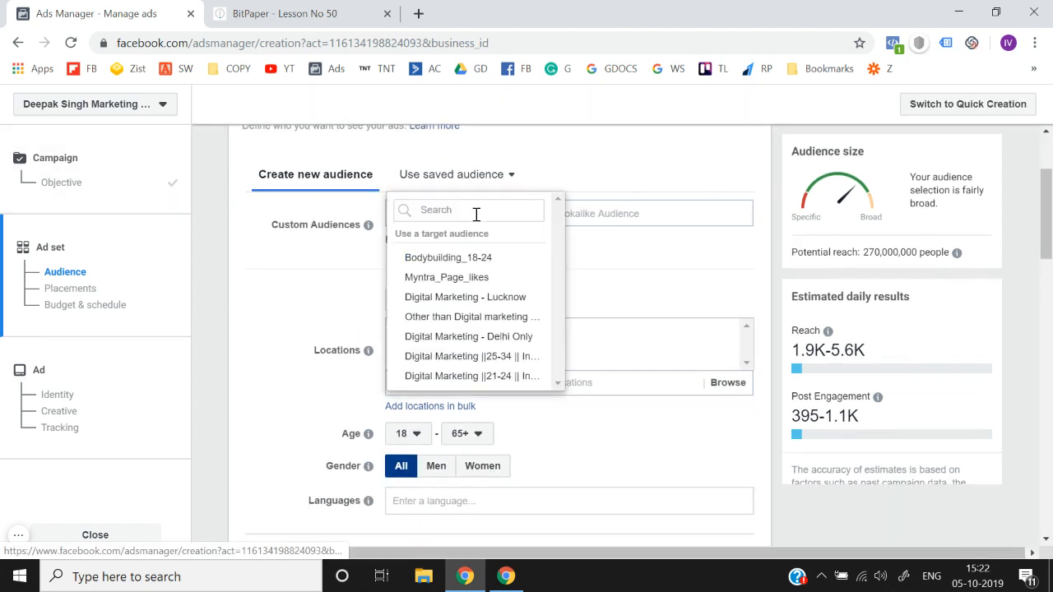
pyautogui.click(485, 269)
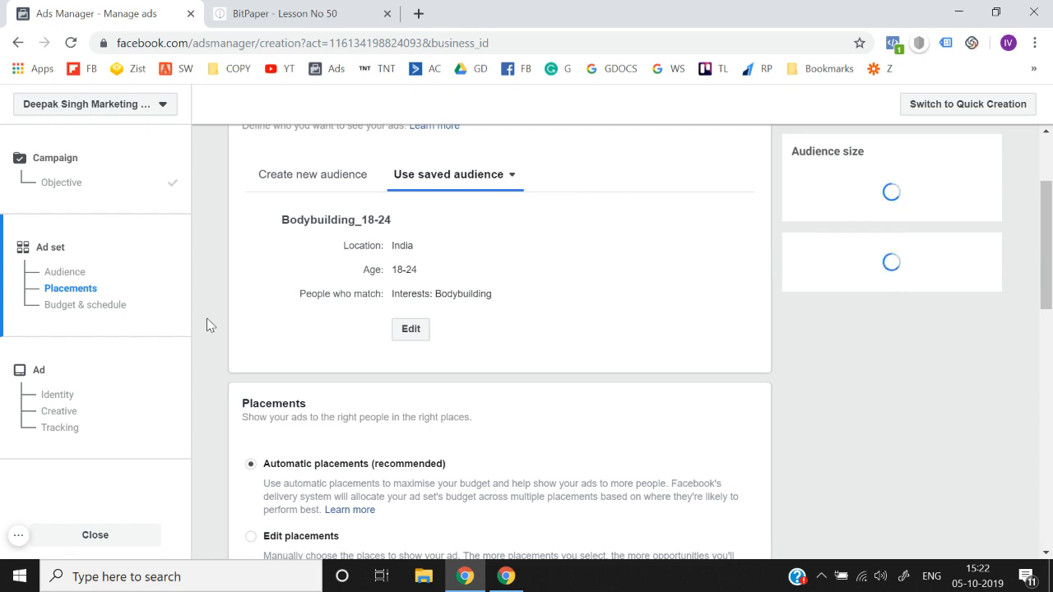
# - Check the placements setting and extend the ad set name to "Bodybuilding_All Placement"
pyautogui.scroll(-2, 208, 325)
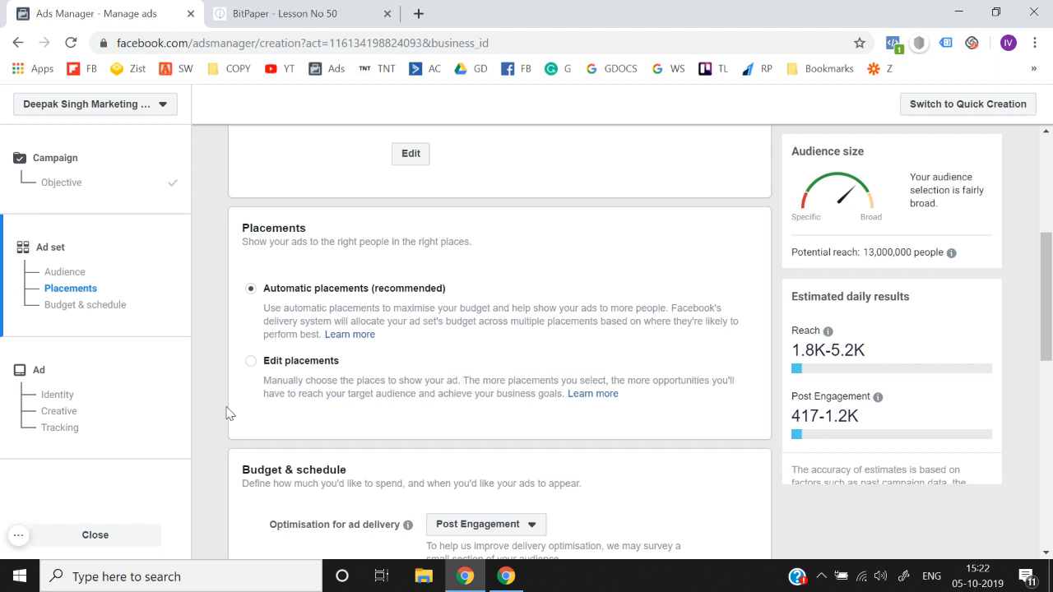
pyautogui.scroll(3, 228, 413)
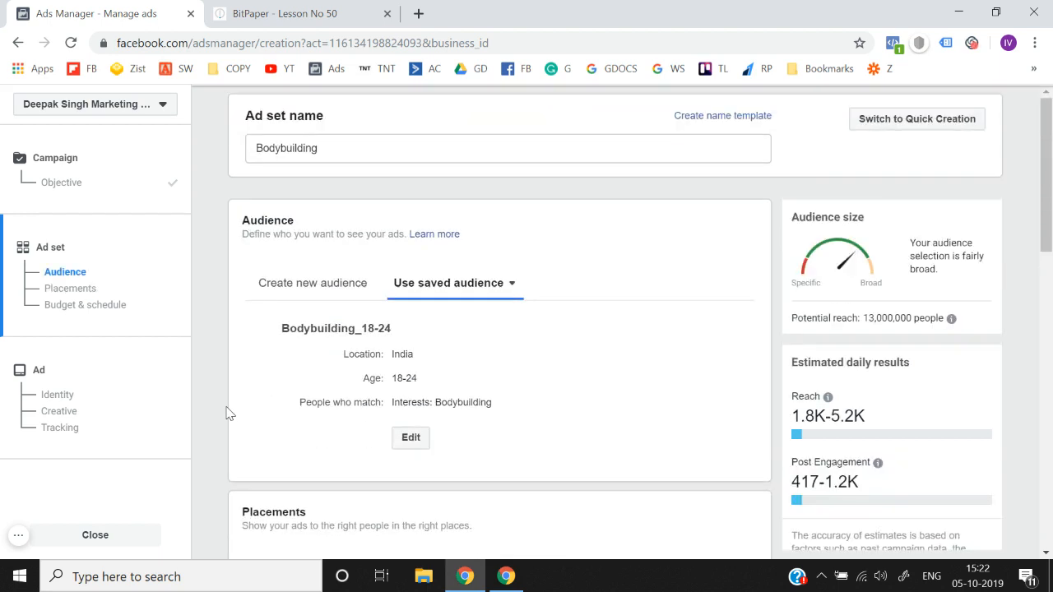
pyautogui.click(419, 147)
pyautogui.write('_A;')
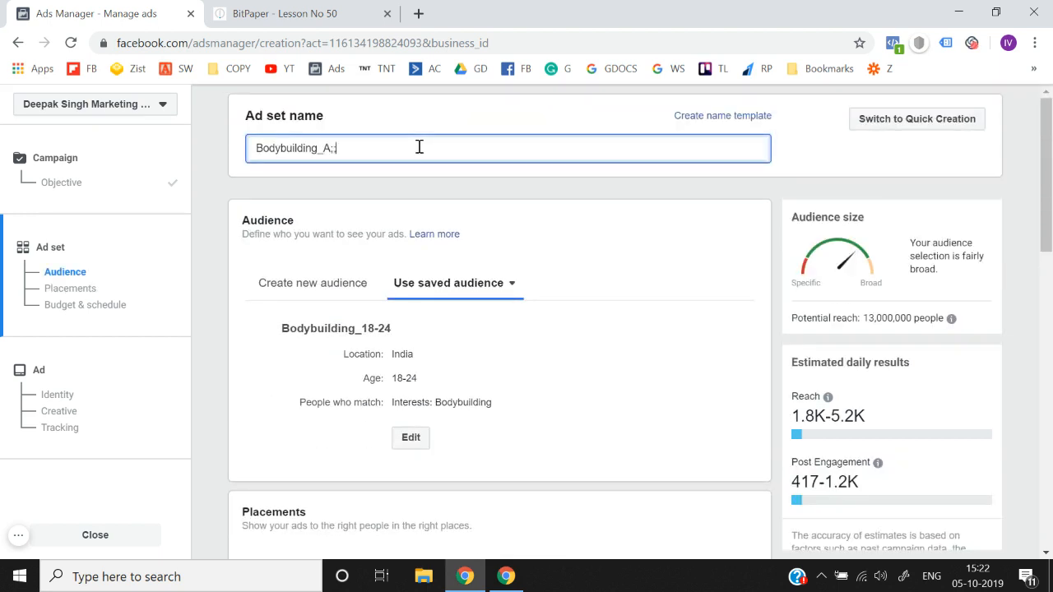
pyautogui.write('ll Pkace')
pyautogui.press('BackSpace')
pyautogui.press('BackSpace')
pyautogui.press('BackSpace')
pyautogui.press('BackSpace')
pyautogui.write('lacement')
pyautogui.click(215, 216)
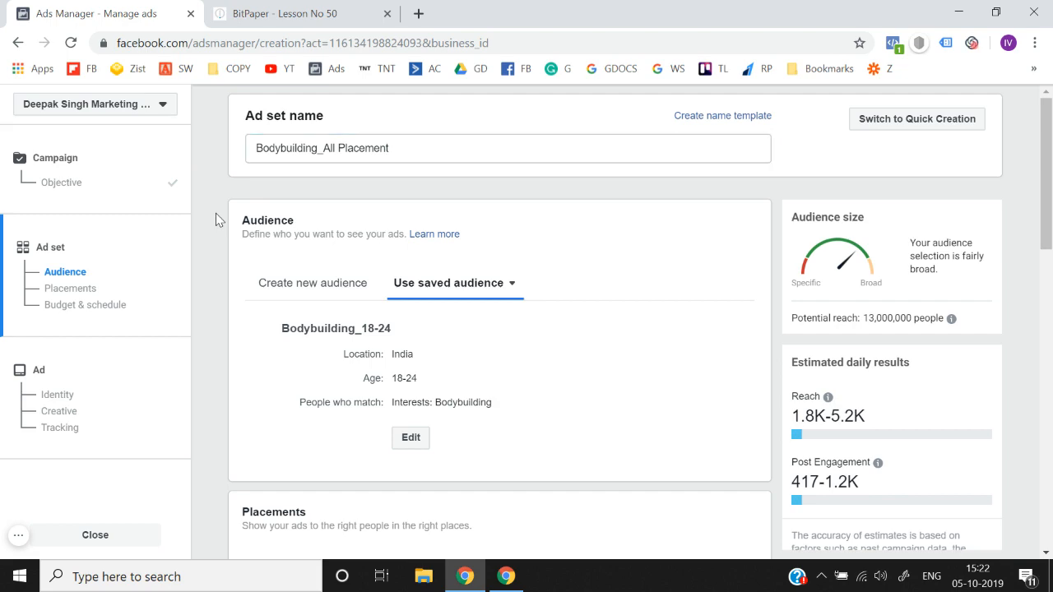
# - Review the ad set's placements and budget settings and examine the available options for optimisation for ad delivery
pyautogui.scroll(-2, 215, 215)
pyautogui.scroll(-5, 216, 213)
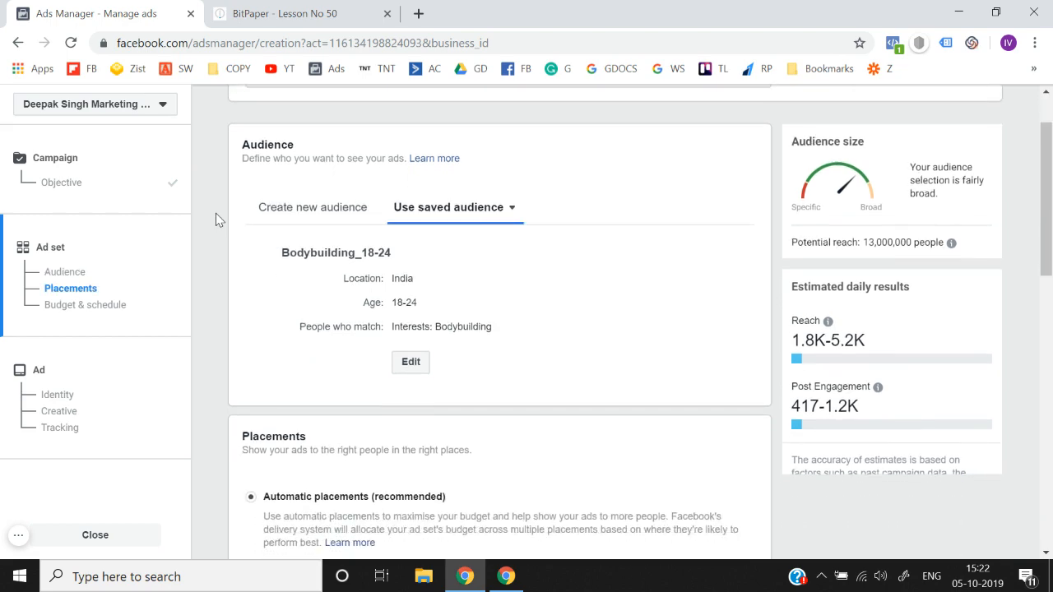
pyautogui.scroll(-2, 215, 213)
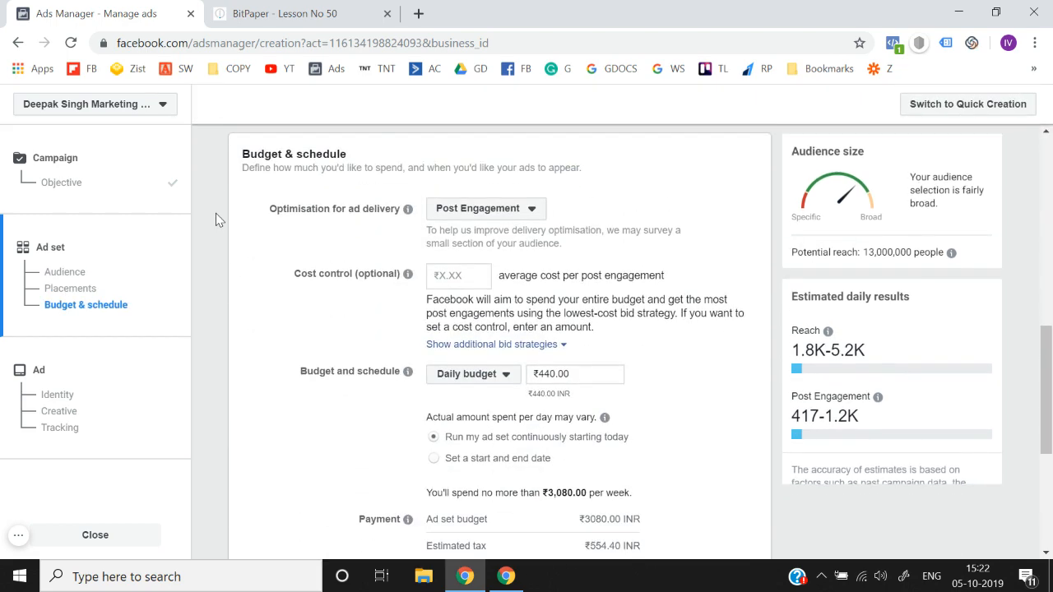
pyautogui.scroll(2, 217, 265)
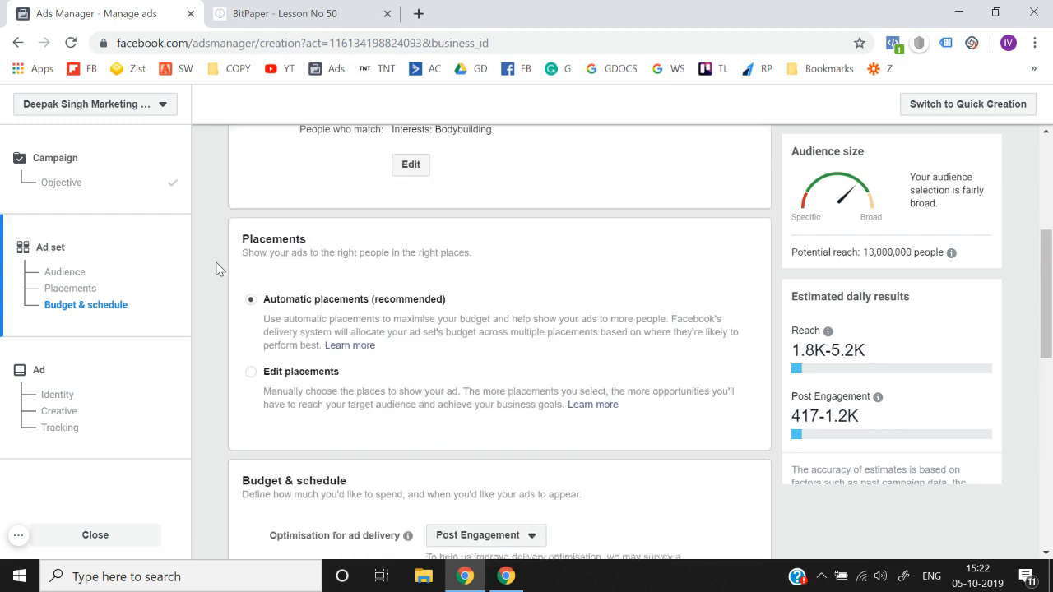
pyautogui.scroll(-1, 216, 269)
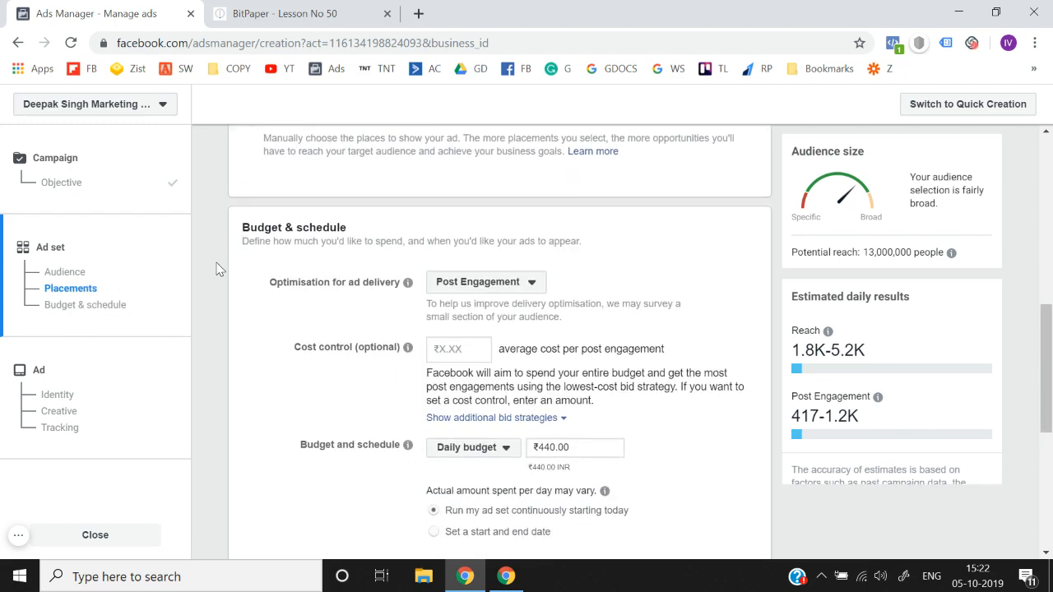
pyautogui.scroll(-1, 393, 284)
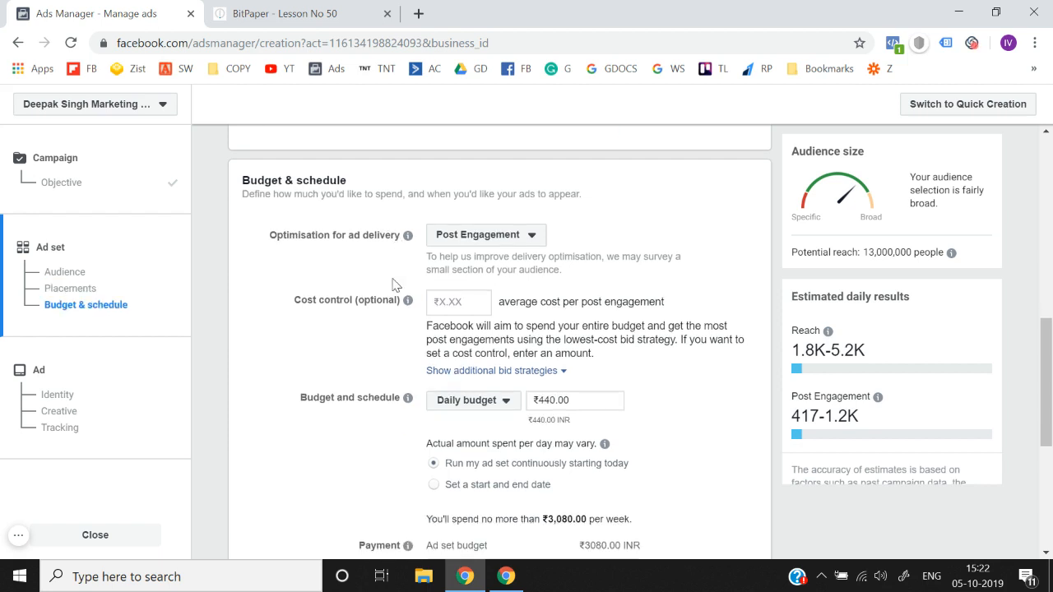
pyautogui.click(485, 238)
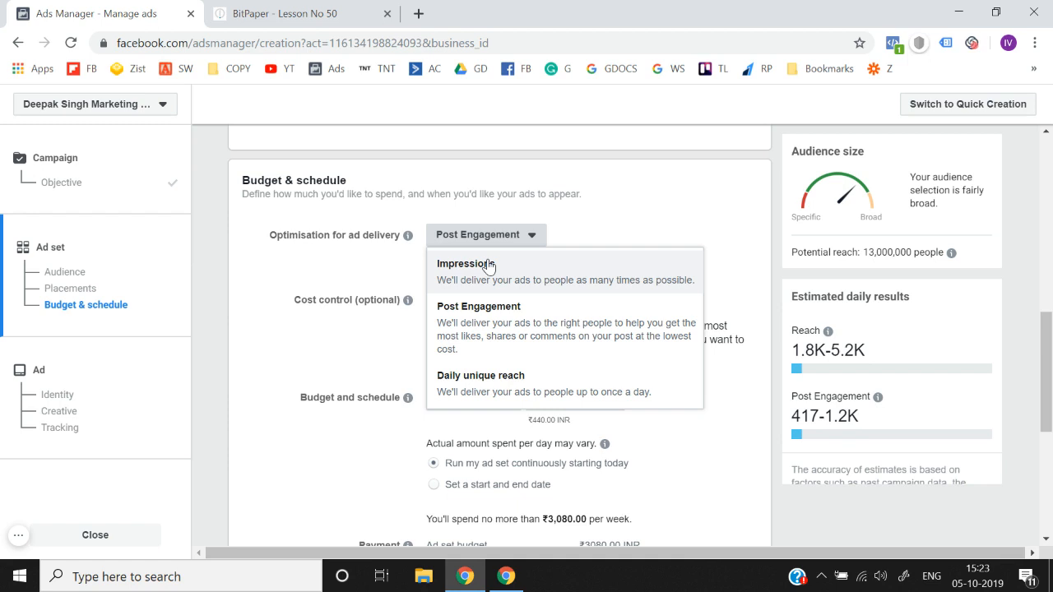
pyautogui.click(338, 285)
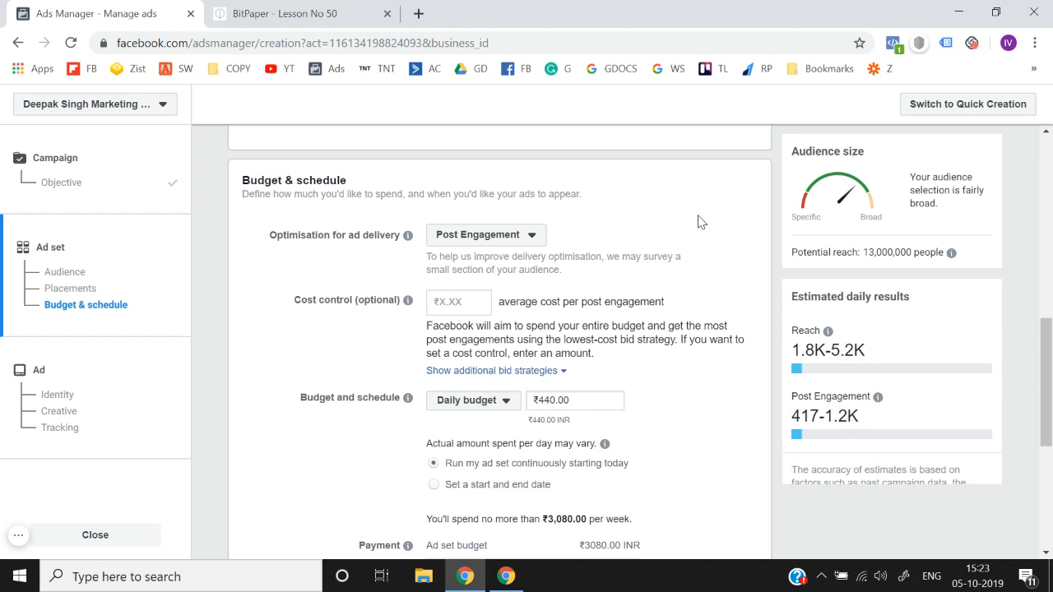
pyautogui.click(492, 243)
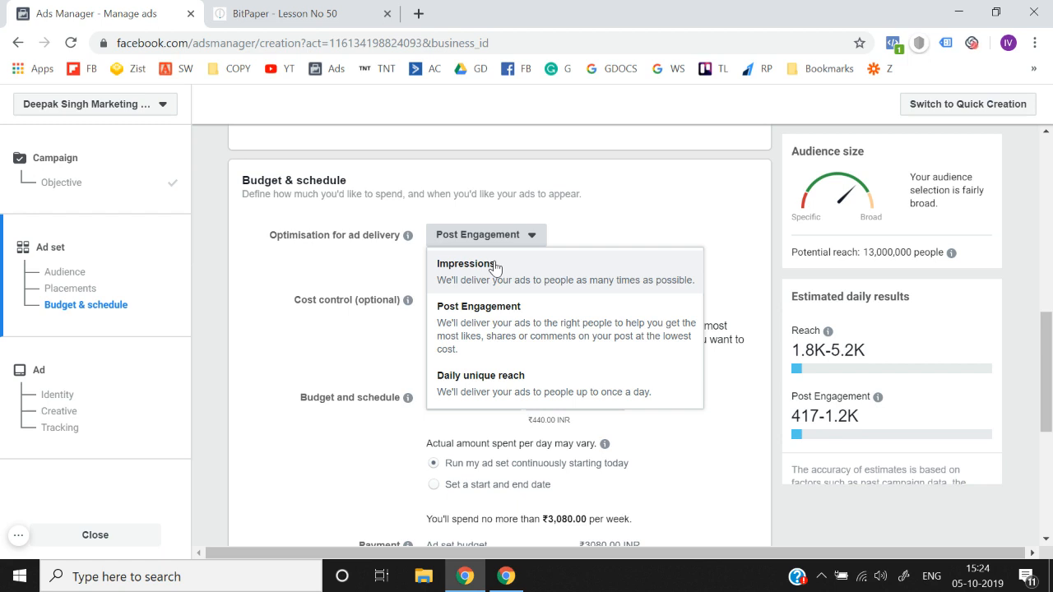
pyautogui.click(503, 320)
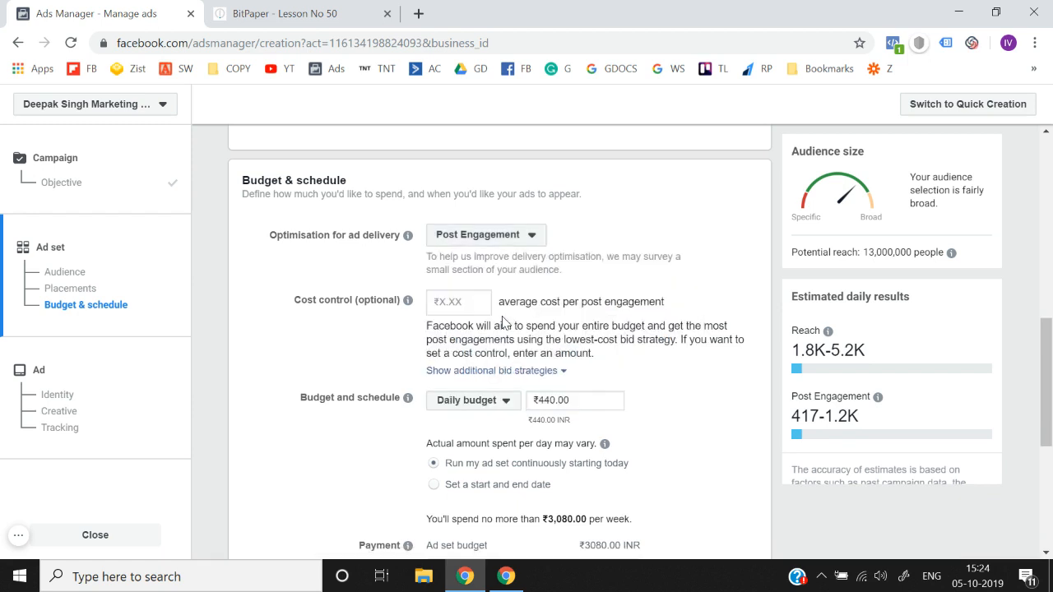
pyautogui.click(491, 238)
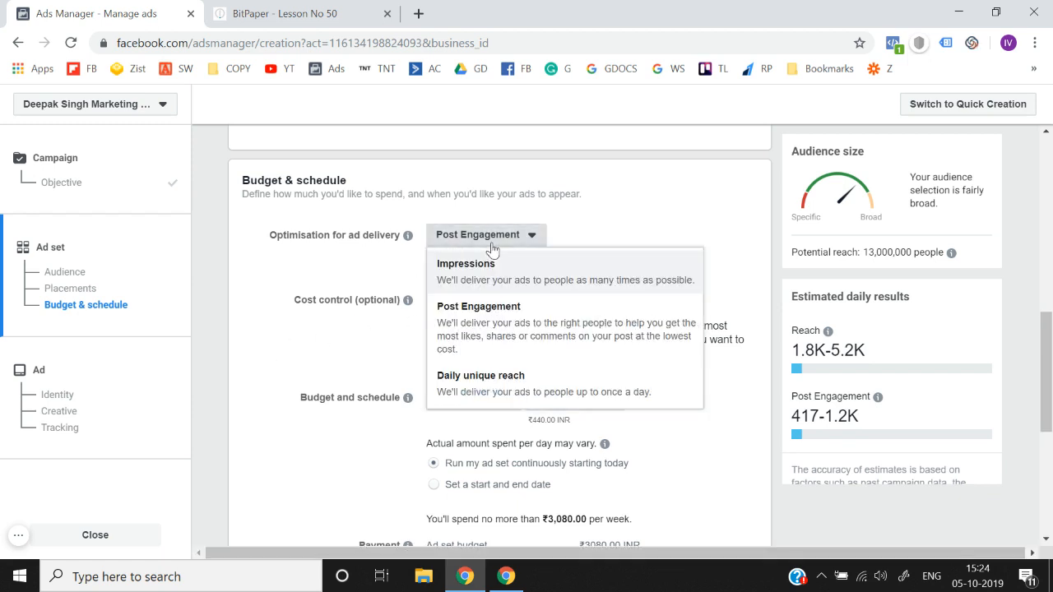
pyautogui.click(293, 436)
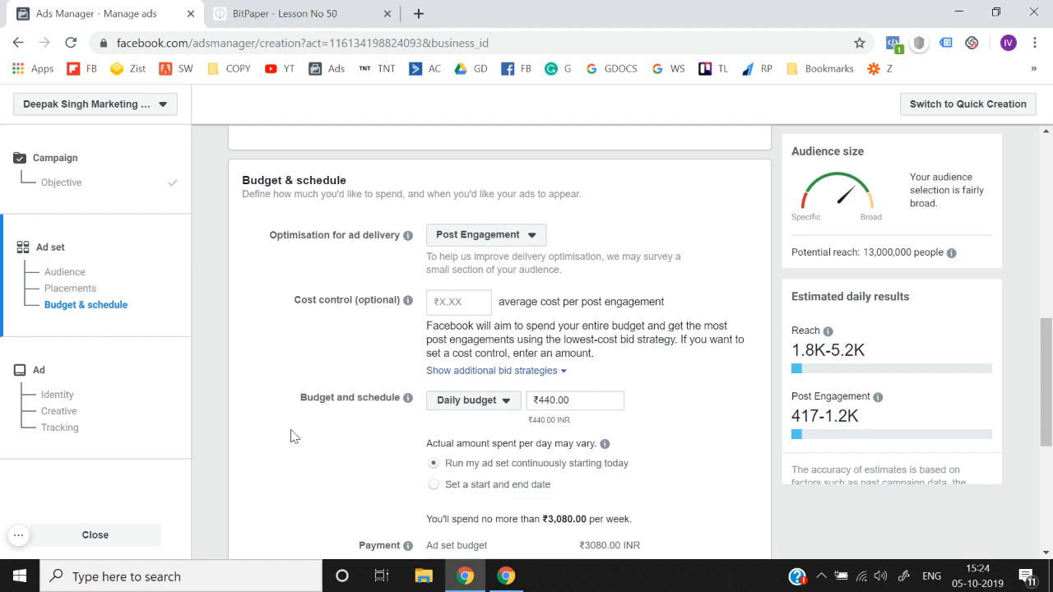
# - Set the ad set's daily budget to ₹100 and switch its schedule to a start and end date
pyautogui.scroll(-1, 293, 436)
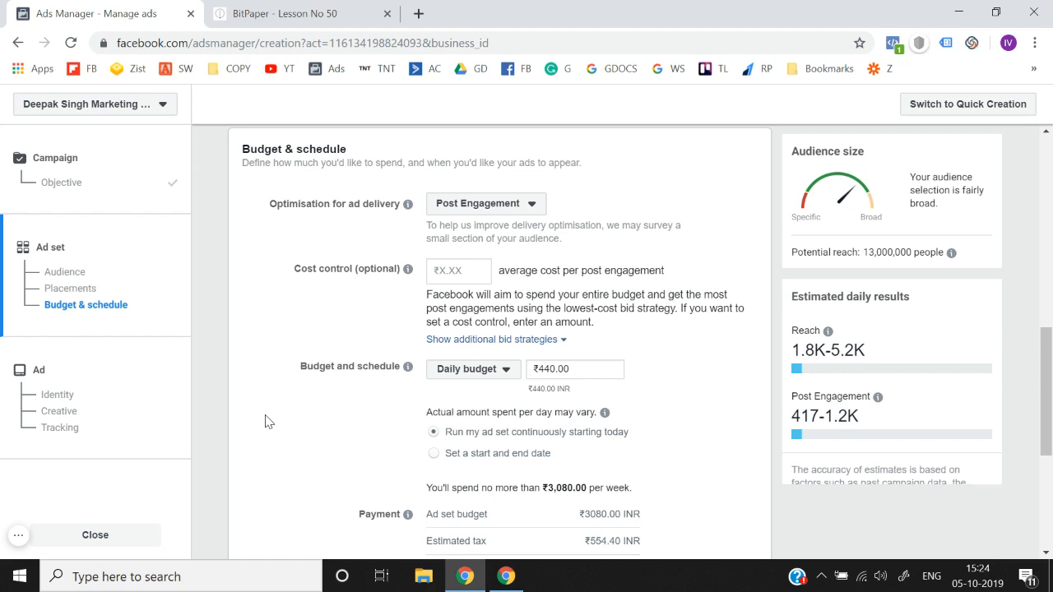
pyautogui.scroll(-2, 265, 422)
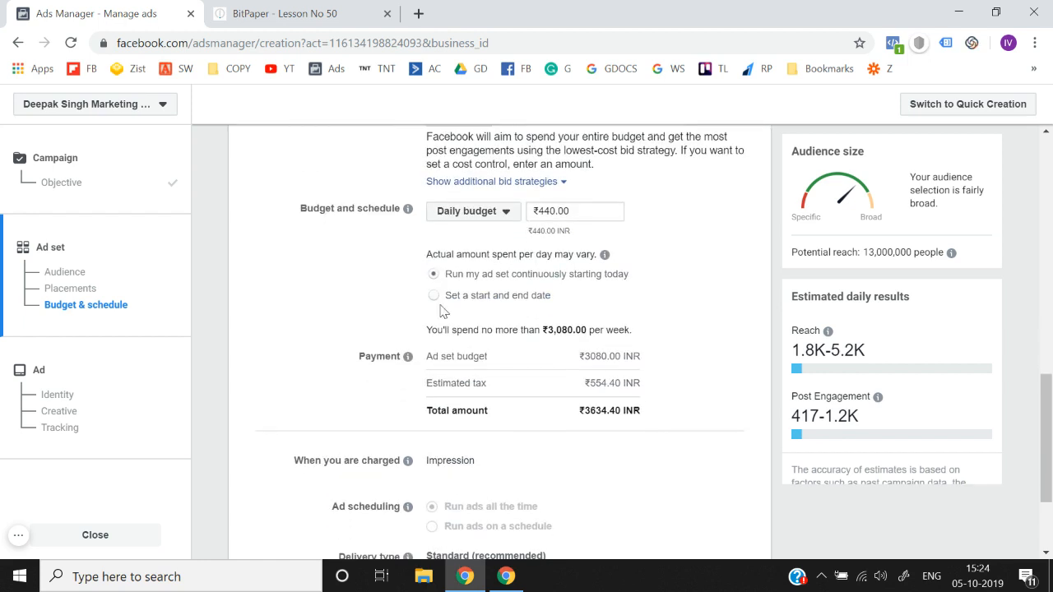
pyautogui.click(582, 211)
pyautogui.hotkey('ctrl', 'a')
pyautogui.write('100')
pyautogui.click(344, 247)
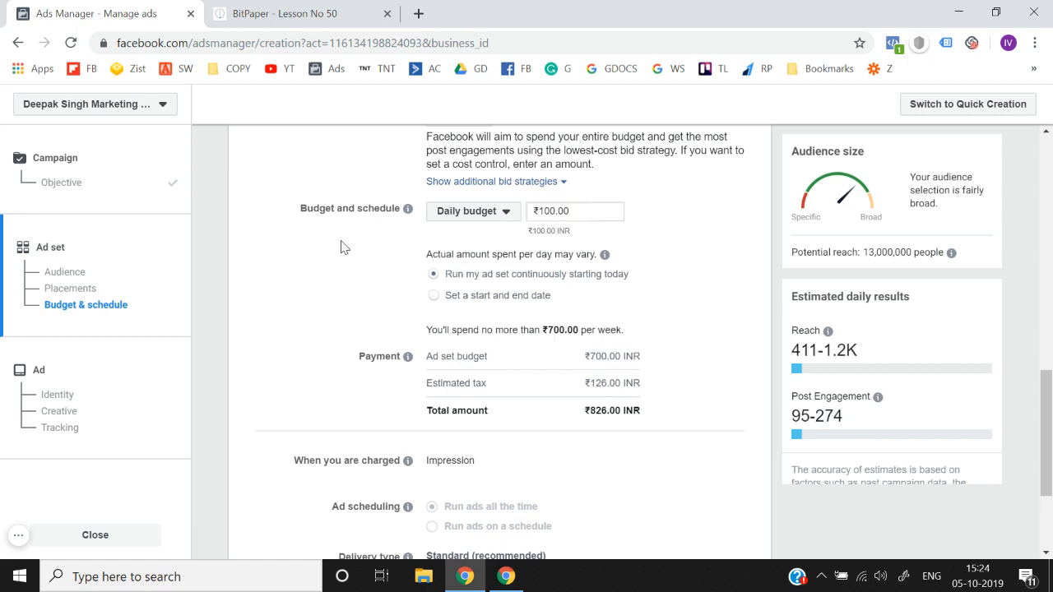
pyautogui.scroll(-1, 344, 247)
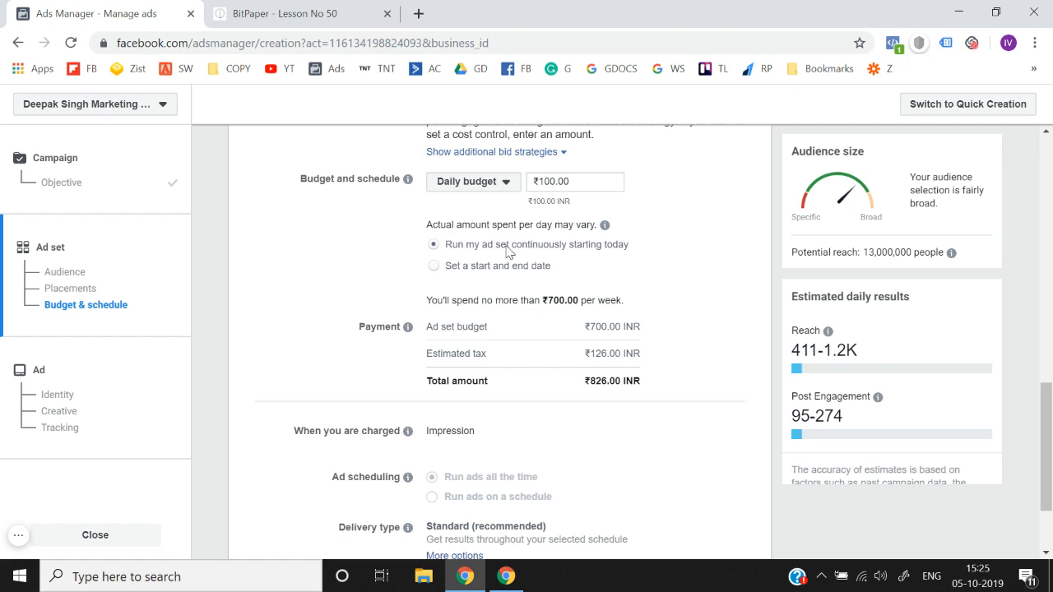
pyautogui.click(433, 266)
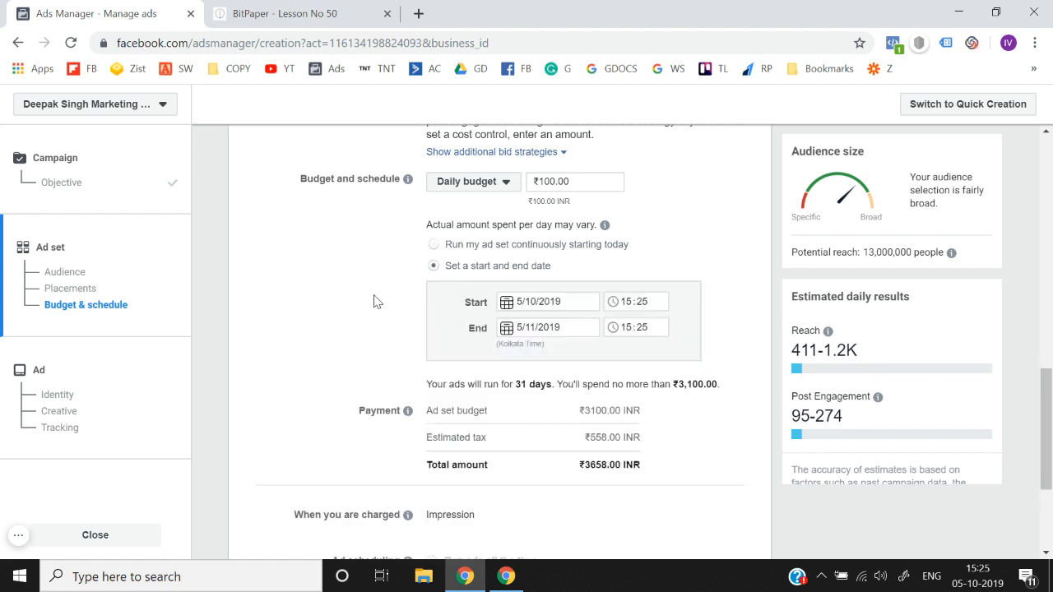
# - Check the end date calendar and set the ad set to run continuously starting today
pyautogui.click(533, 328)
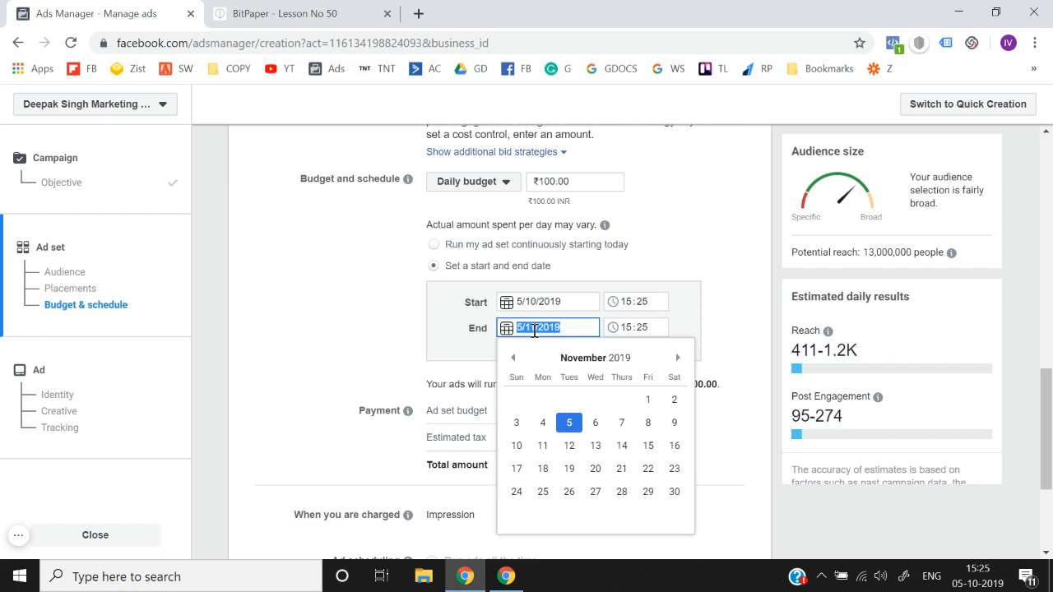
pyautogui.click(331, 286)
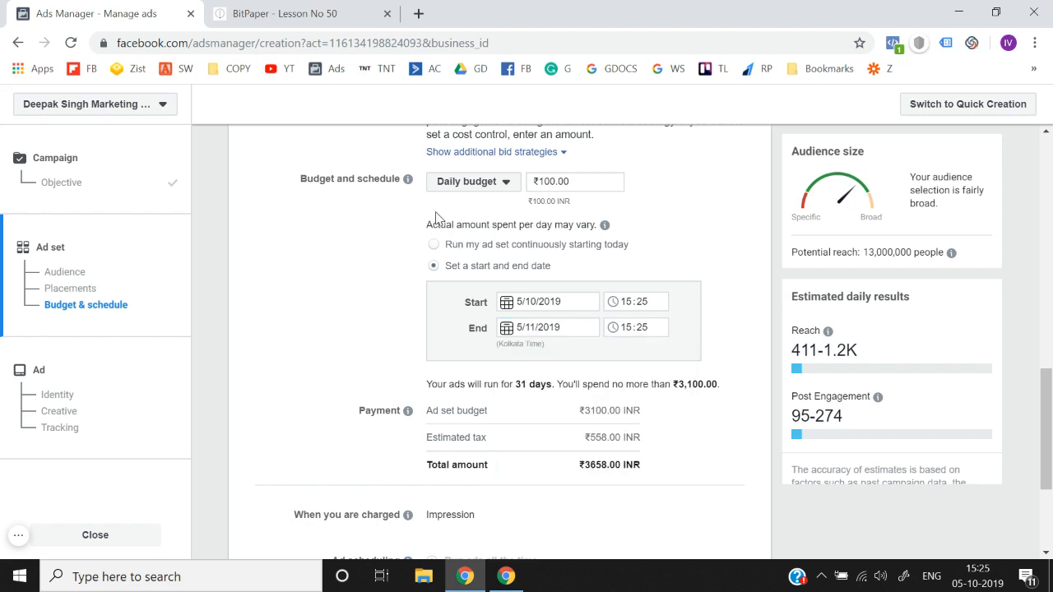
pyautogui.click(433, 245)
# - Examine the ad set's payment summary, charging basis, ad scheduling and delivery type settings
pyautogui.scroll(-1, 335, 374)
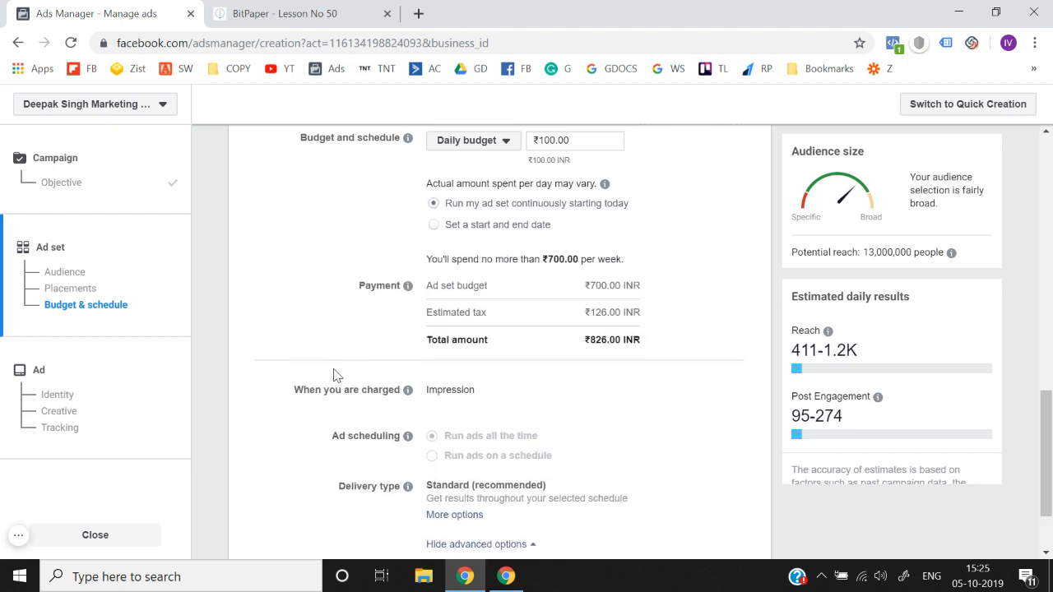
pyautogui.scroll(-1, 578, 317)
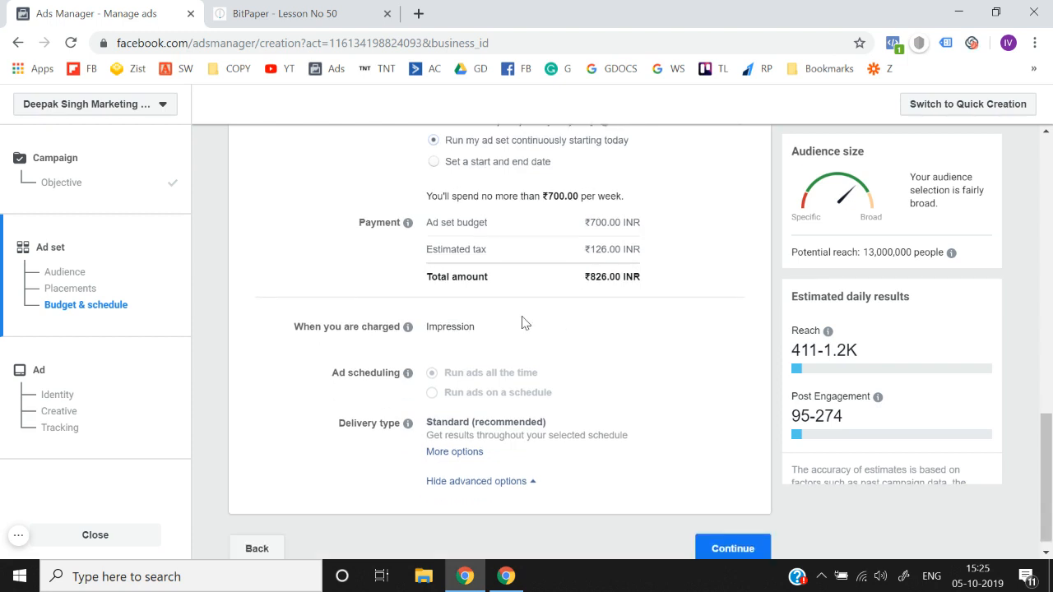
pyautogui.moveTo(409, 329)
pyautogui.scroll(1, 411, 334)
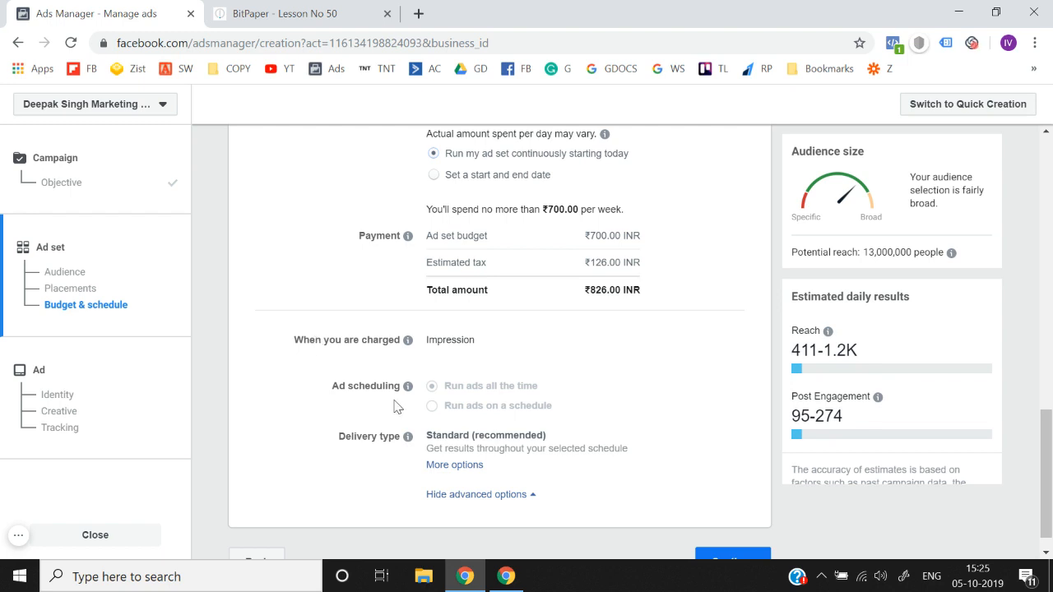
pyautogui.scroll(-1, 396, 404)
pyautogui.scroll(2, 396, 405)
pyautogui.scroll(1, 396, 404)
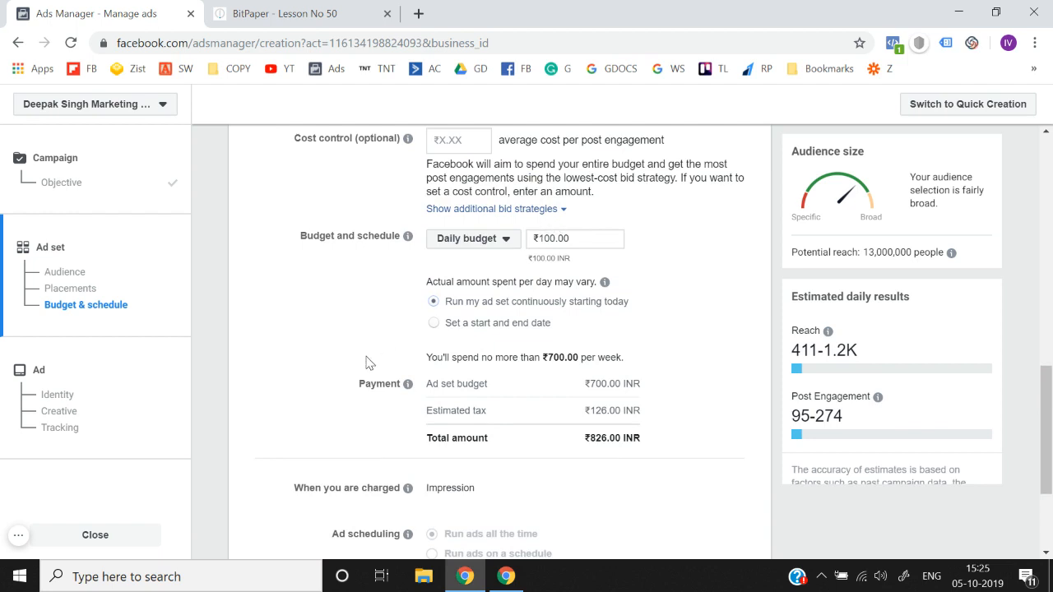
pyautogui.scroll(-2, 367, 363)
# - Show the additional delivery type options and continue to the ad setup
pyautogui.click(453, 443)
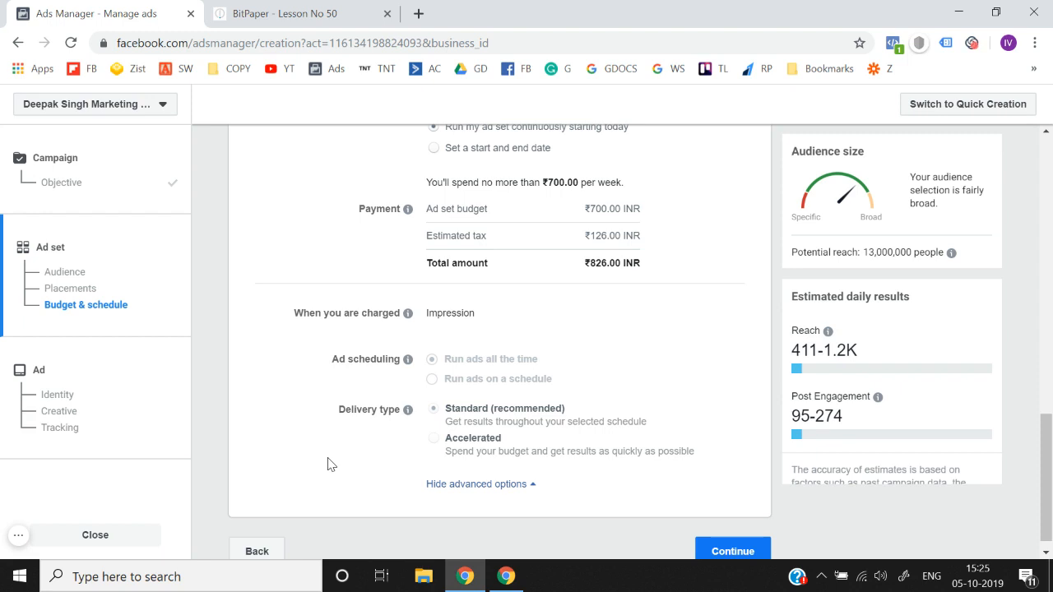
pyautogui.scroll(-1, 328, 465)
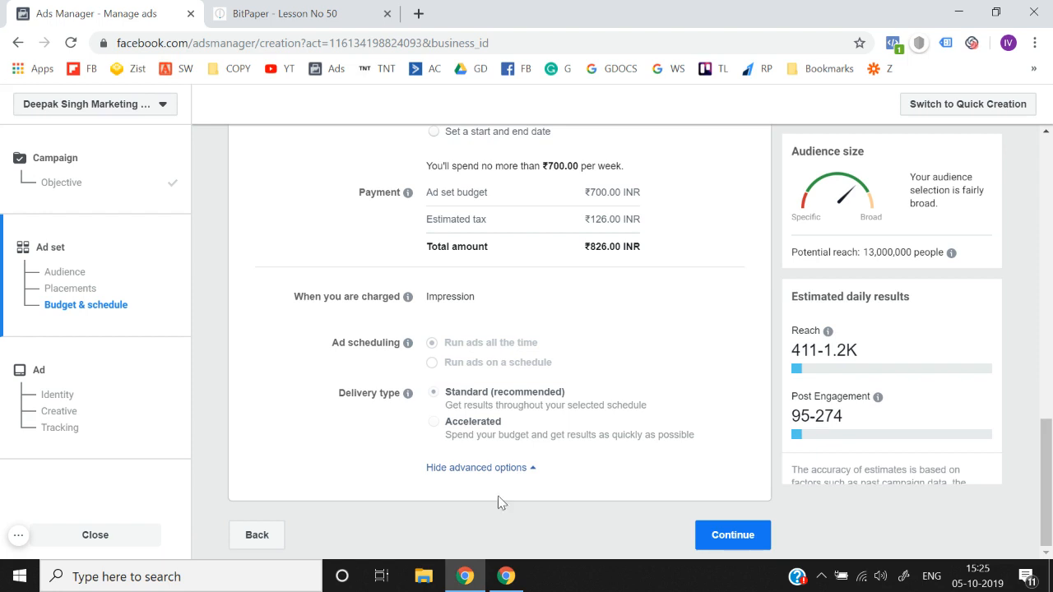
pyautogui.click(728, 541)
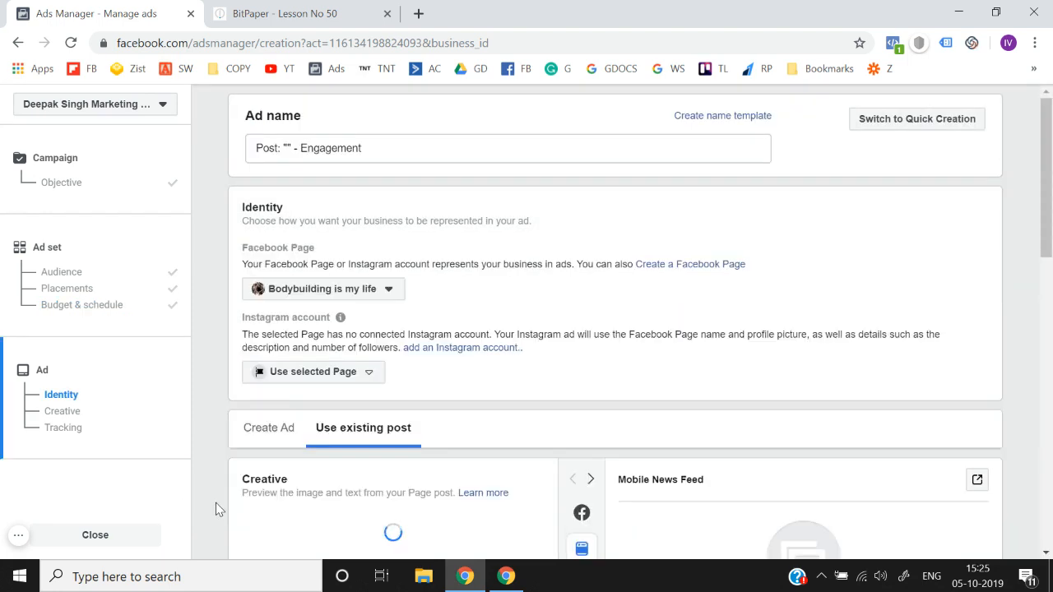
# - Replace the default ad name with "Ad 1"
pyautogui.click(409, 147)
pyautogui.hotkey('ctrl', 'a')
pyautogui.press('BackSpace')
pyautogui.write('Ad 1')
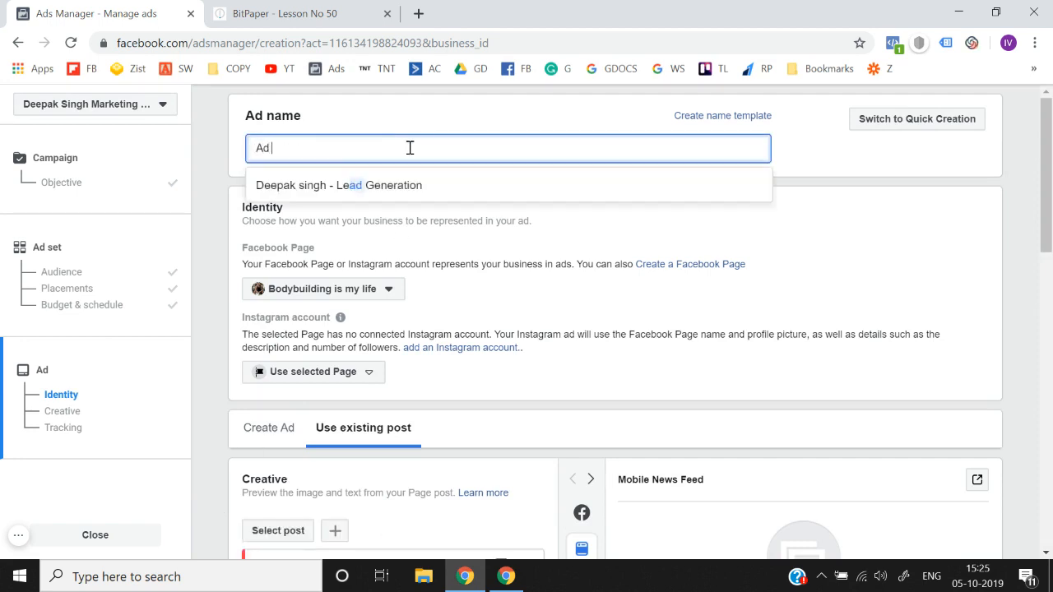
pyautogui.click(200, 265)
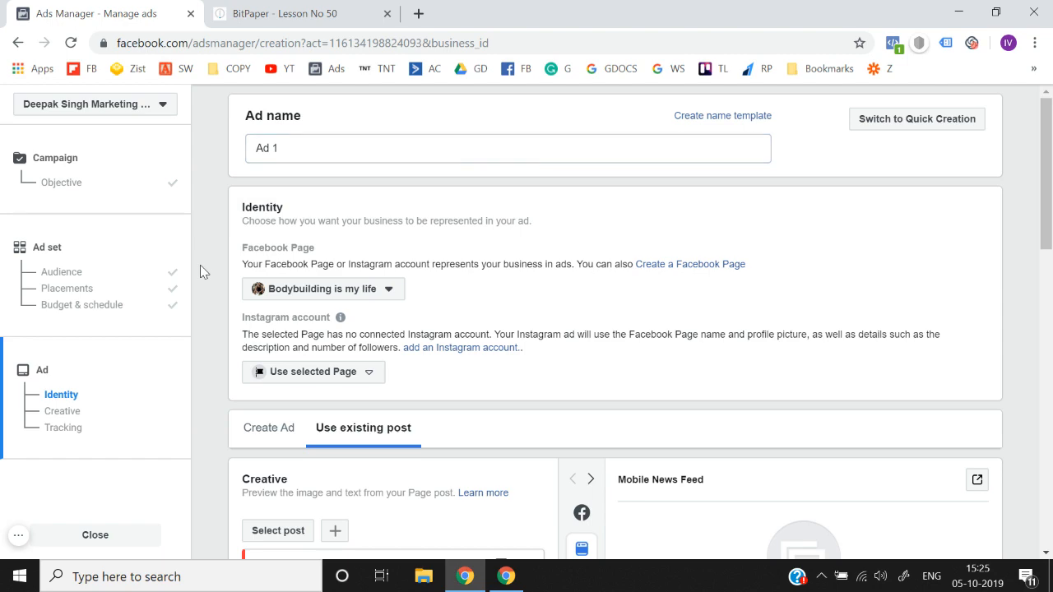
# - Switch from using an existing post to creating a new ad and add the 1000 × 666 gym bodybuilder photo from the account images
pyautogui.scroll(-1, 200, 265)
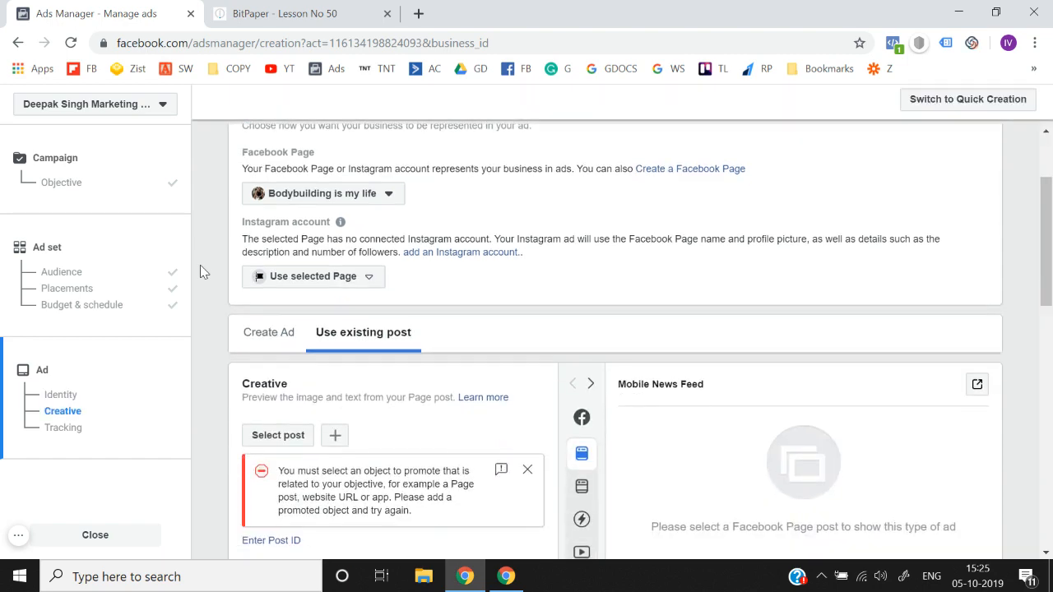
pyautogui.click(273, 336)
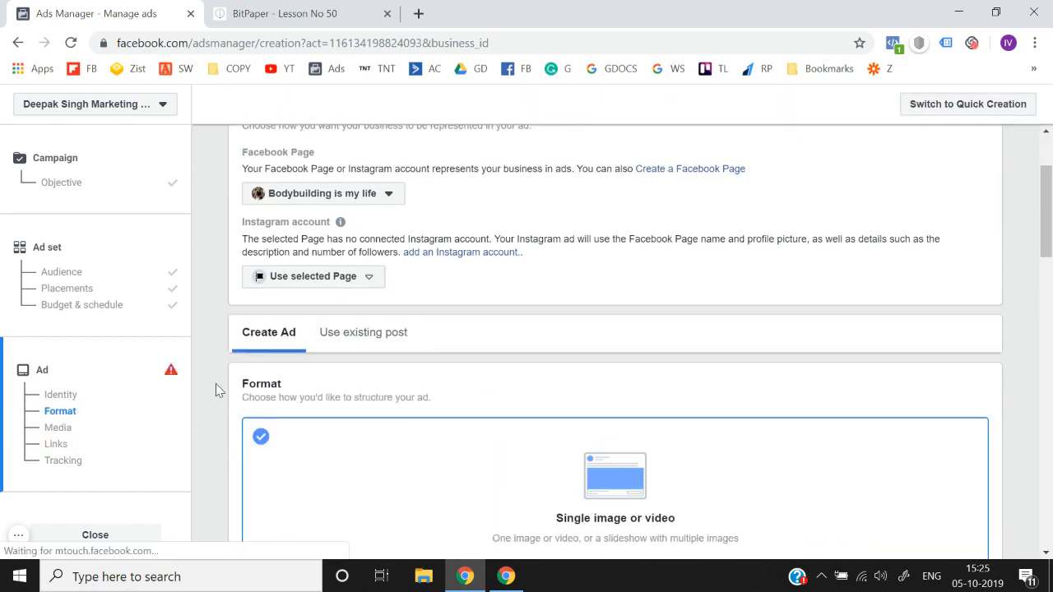
pyautogui.scroll(-2, 215, 384)
pyautogui.scroll(-5, 216, 383)
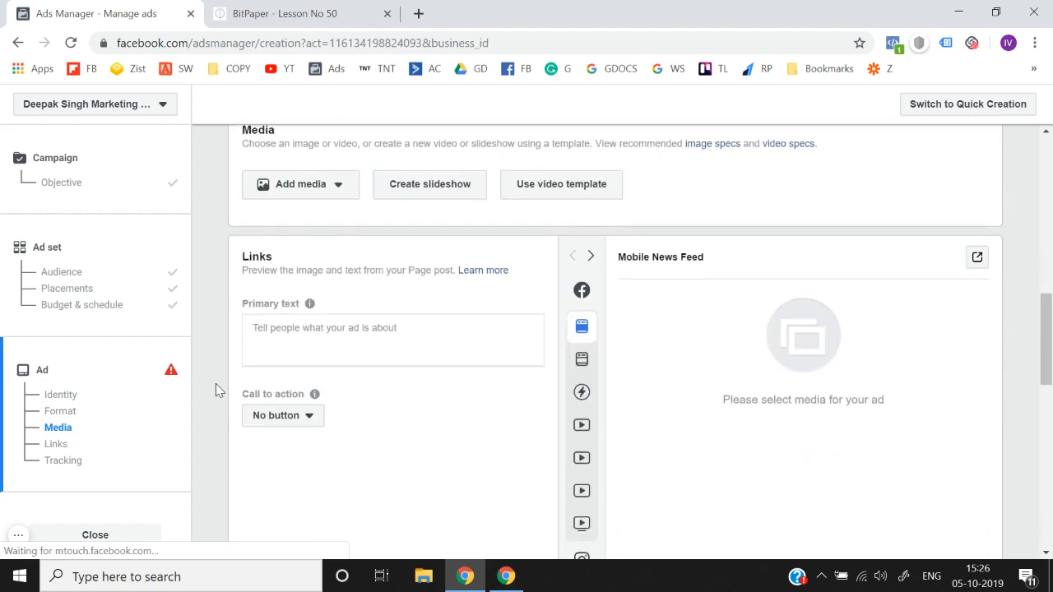
pyautogui.click(337, 182)
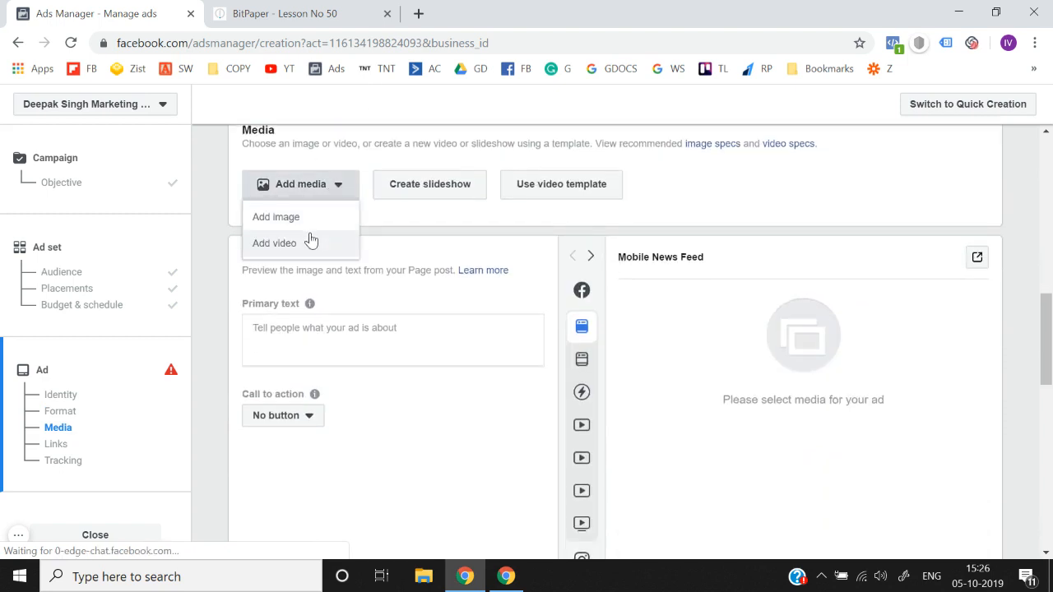
pyautogui.click(279, 218)
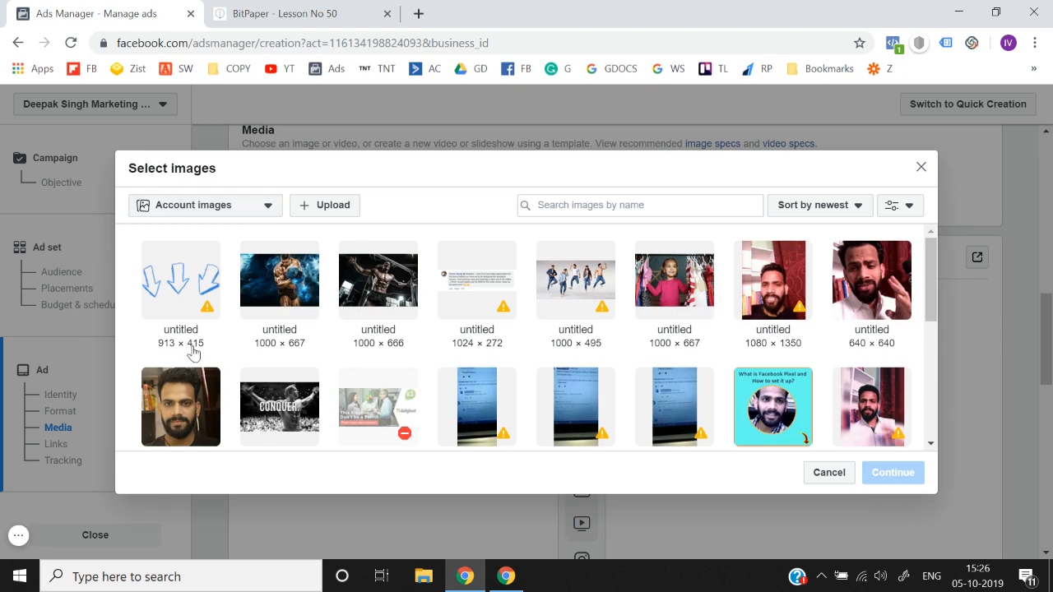
pyautogui.click(386, 292)
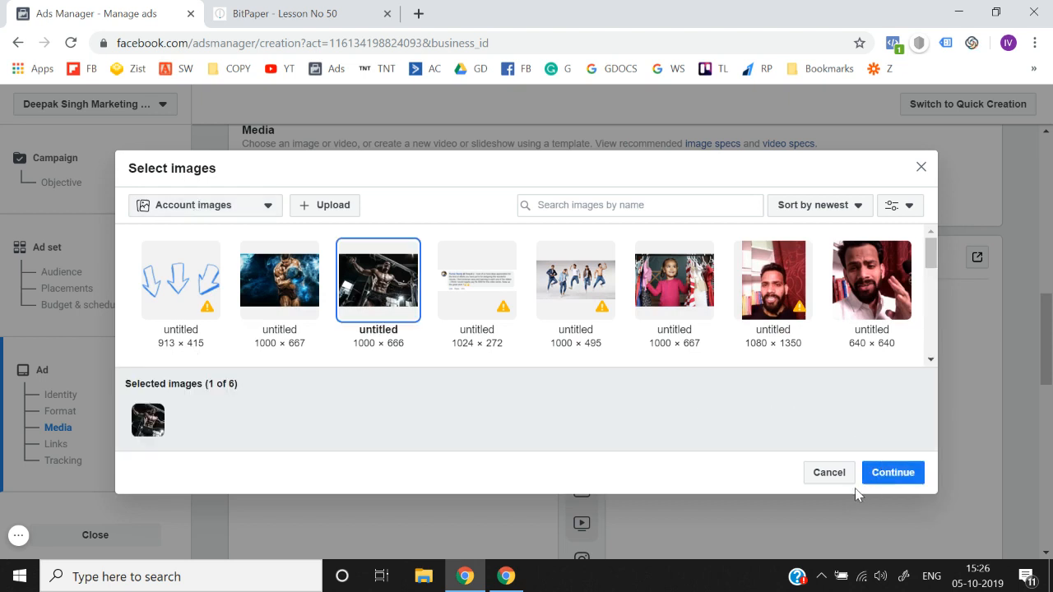
pyautogui.click(886, 475)
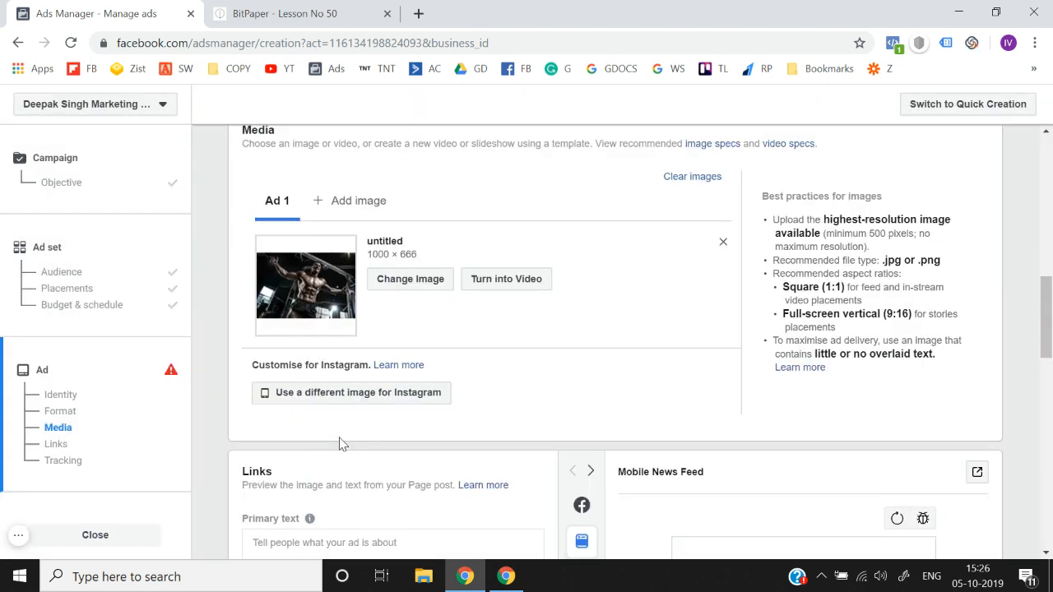
# - Enter "Like this post if you love Bodybuilding." as the ad's primary text
pyautogui.scroll(-3, 342, 444)
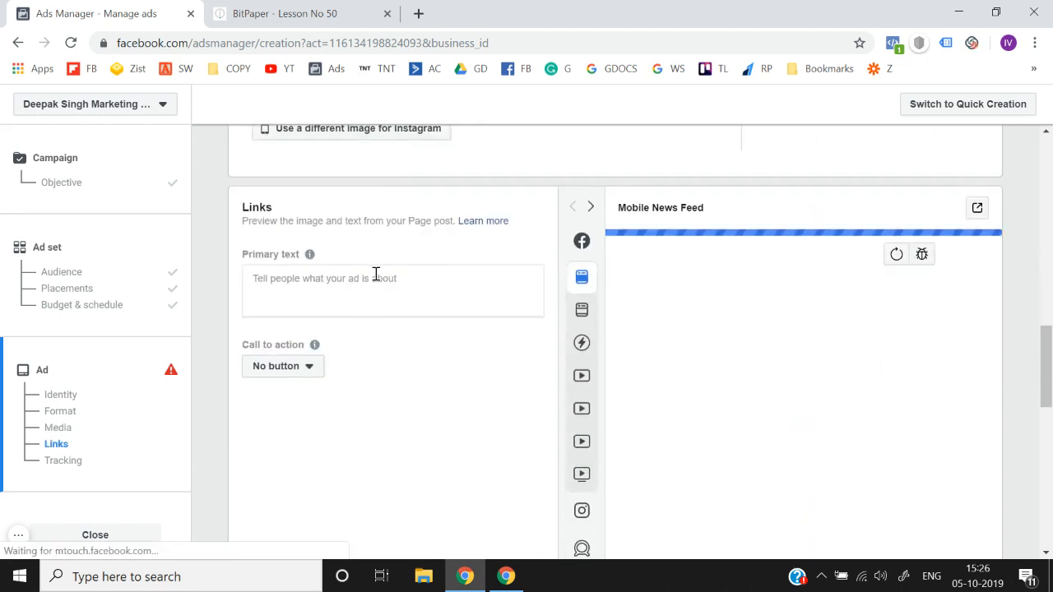
pyautogui.scroll(-2, 375, 274)
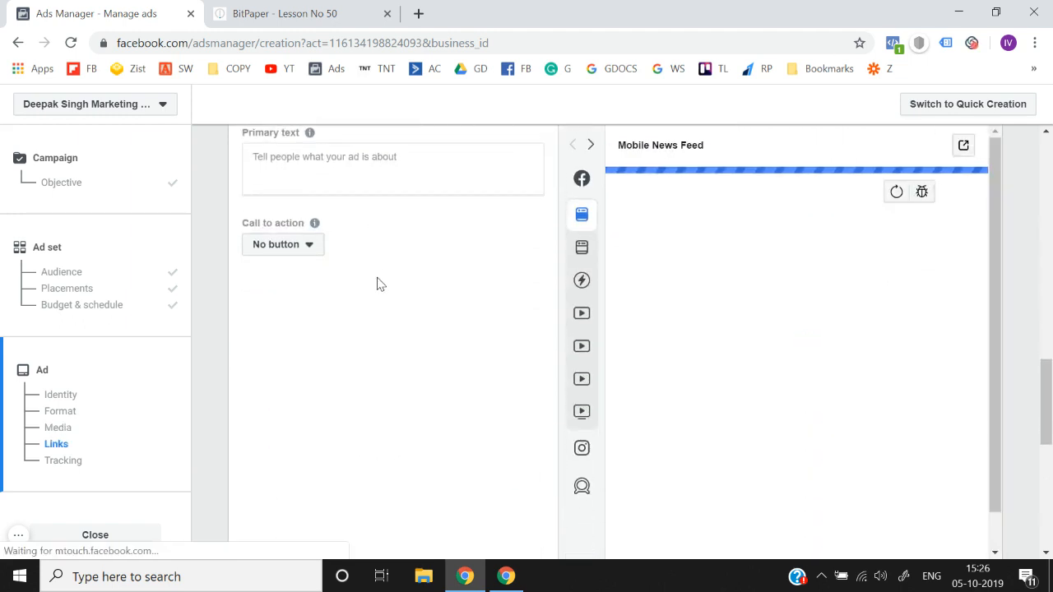
pyautogui.click(365, 236)
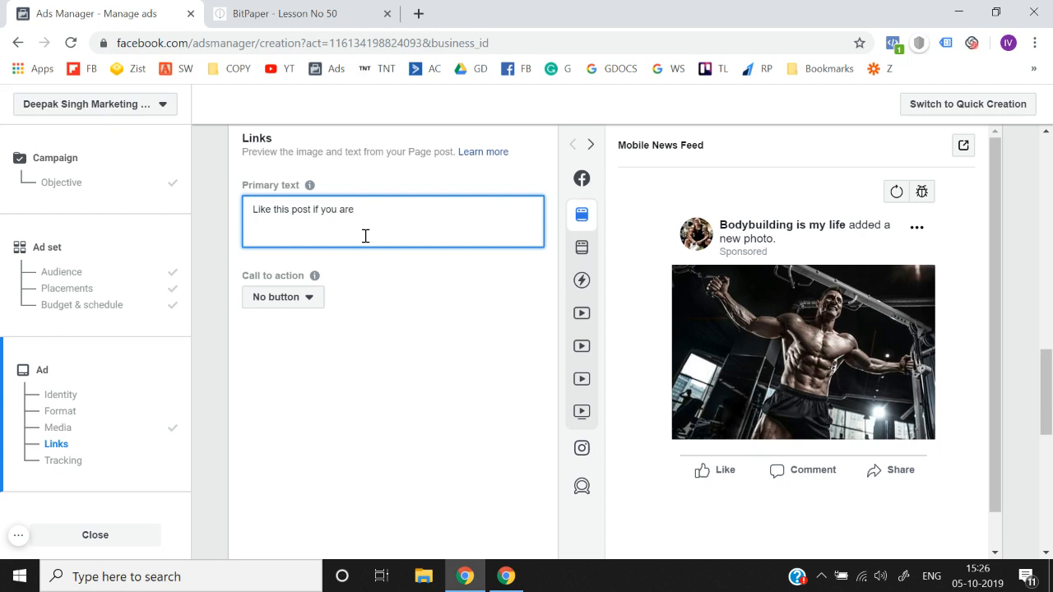
pyautogui.press('BackSpace')
pyautogui.press('BackSpace')
pyautogui.press('BackSpace')
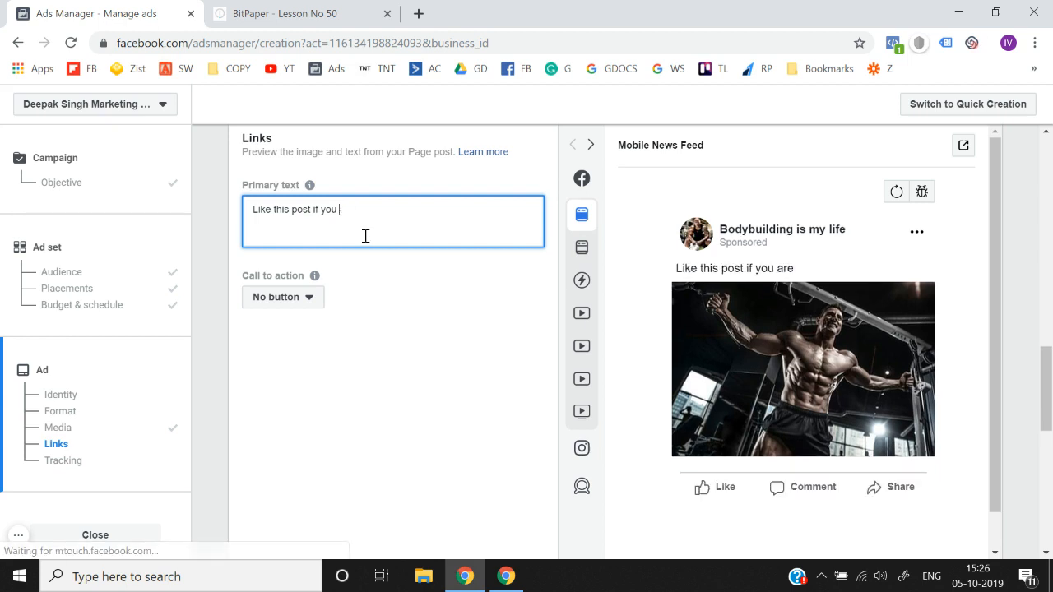
pyautogui.write('love Body')
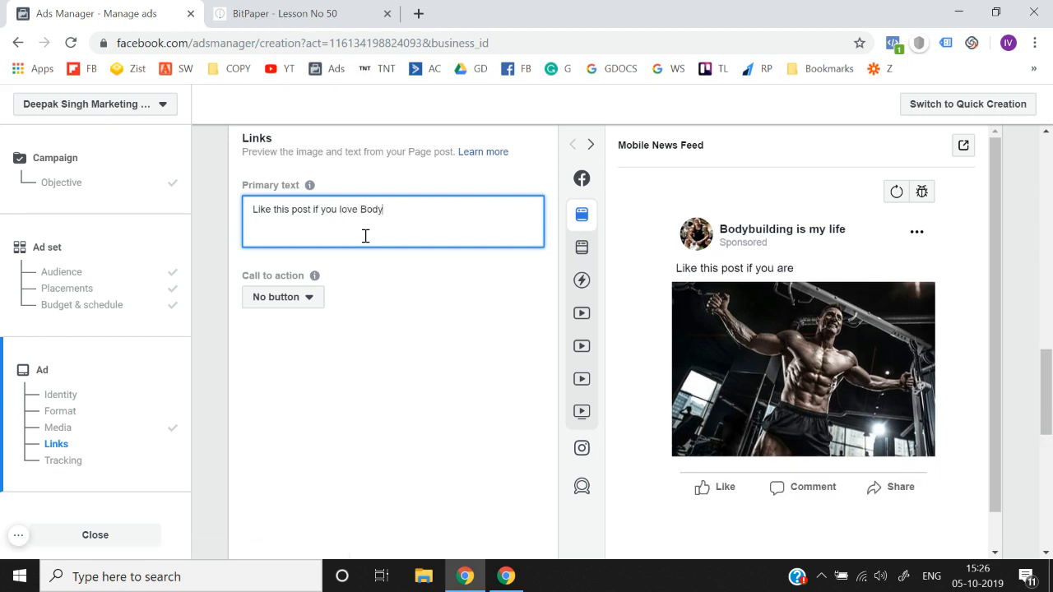
pyautogui.write('building.')
pyautogui.click(283, 301)
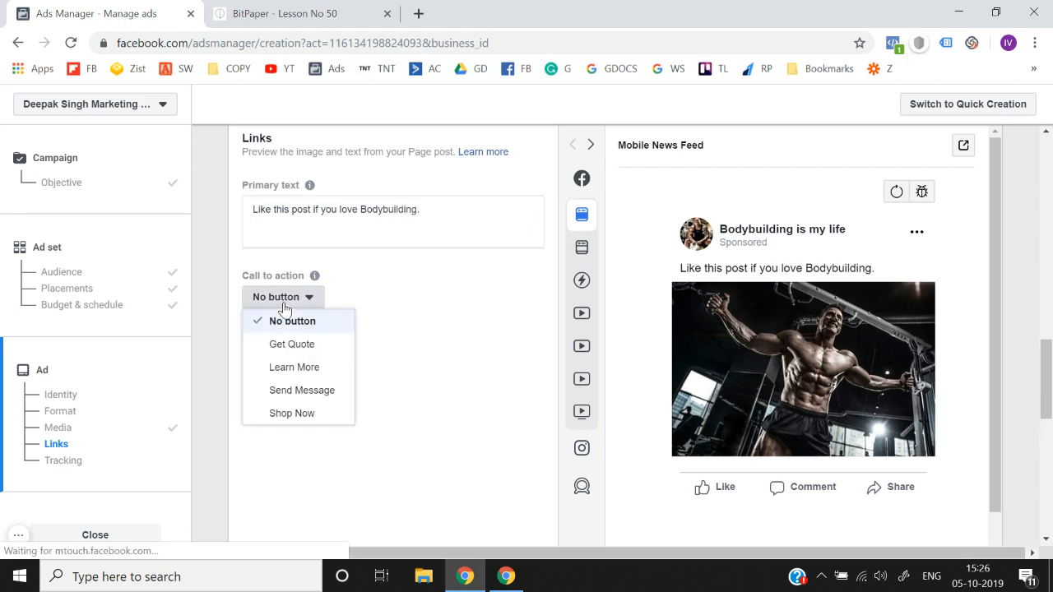
pyautogui.rightClick(328, 371)
pyautogui.press('Escape')
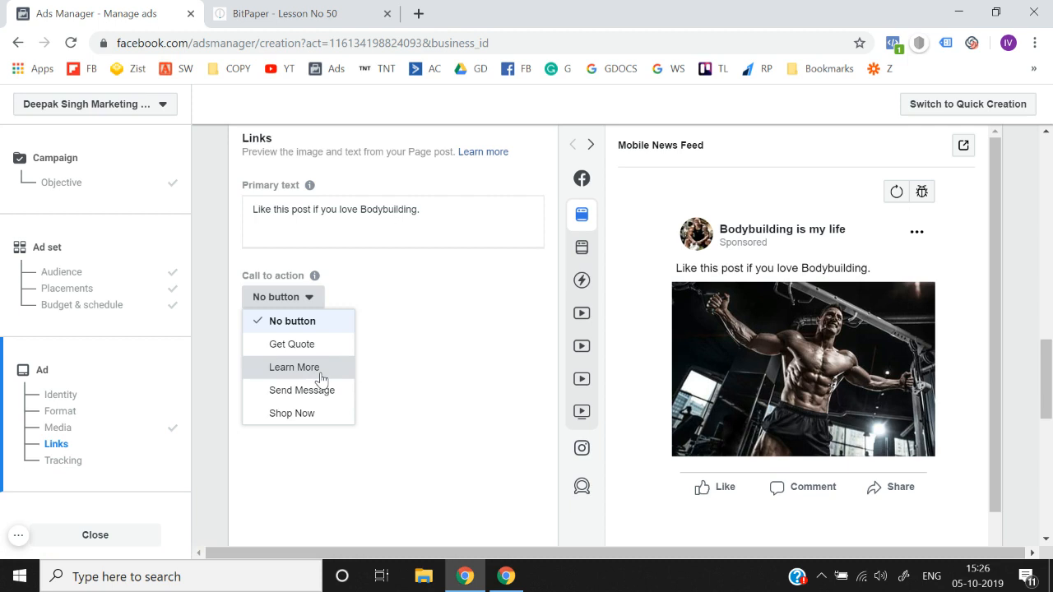
pyautogui.click(322, 379)
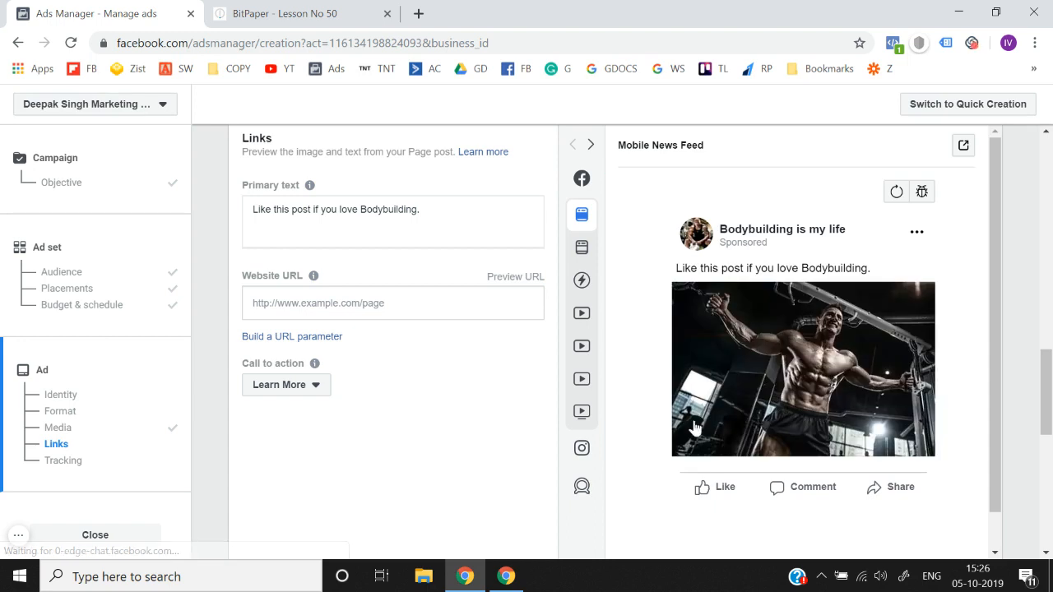
pyautogui.click(328, 303)
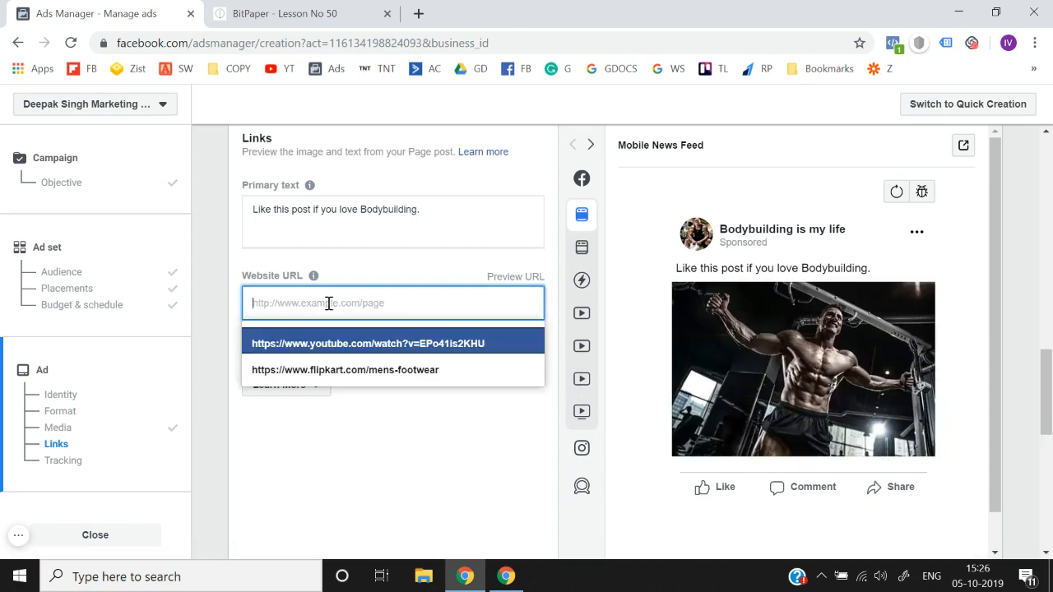
pyautogui.click(328, 374)
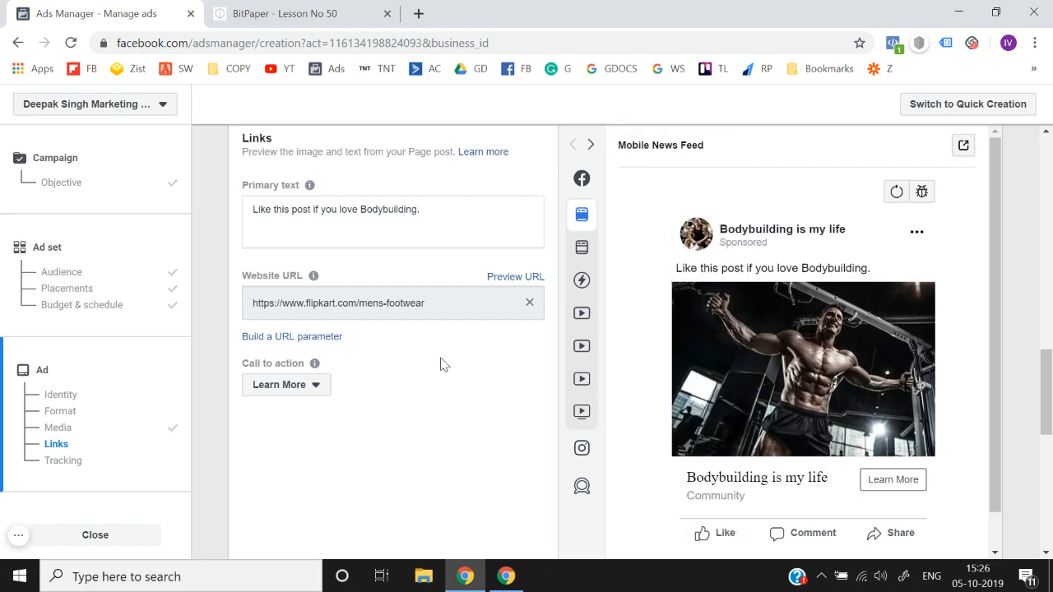
pyautogui.click(306, 384)
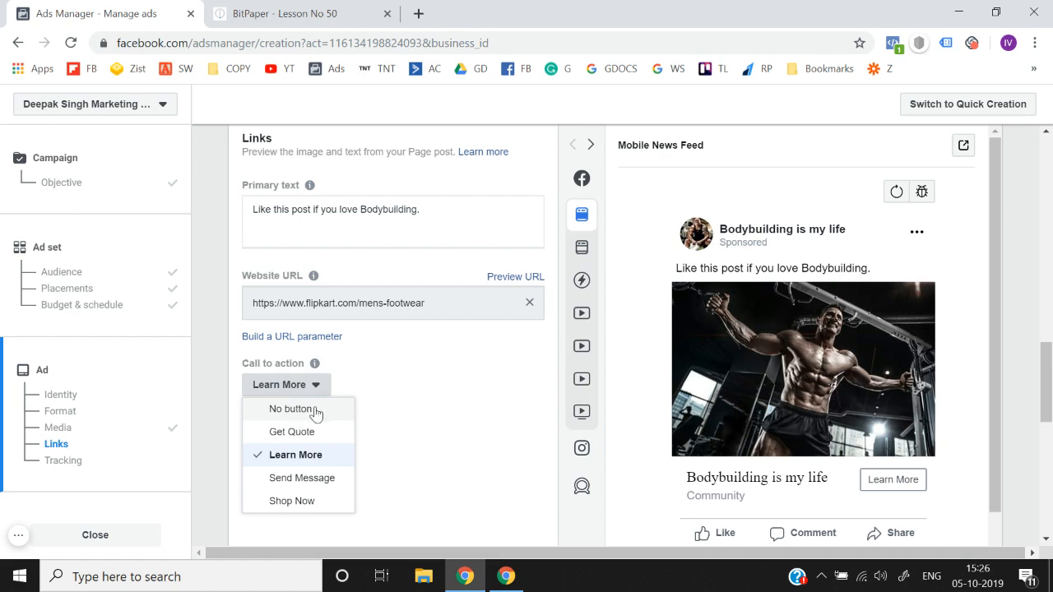
pyautogui.click(317, 410)
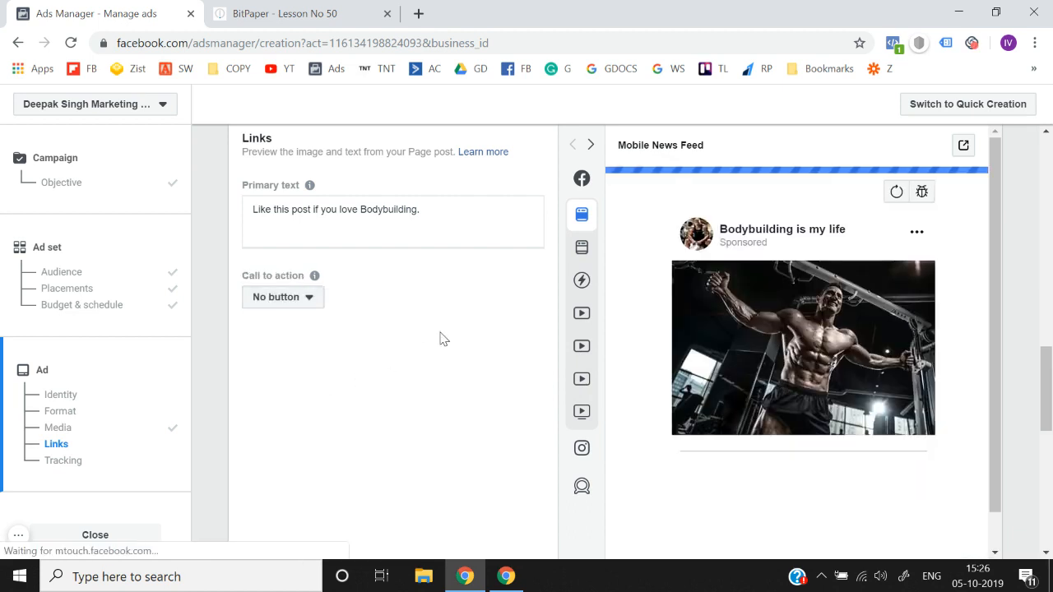
# - Confirm the finished ad to publish the campaign
pyautogui.scroll(-8, 440, 338)
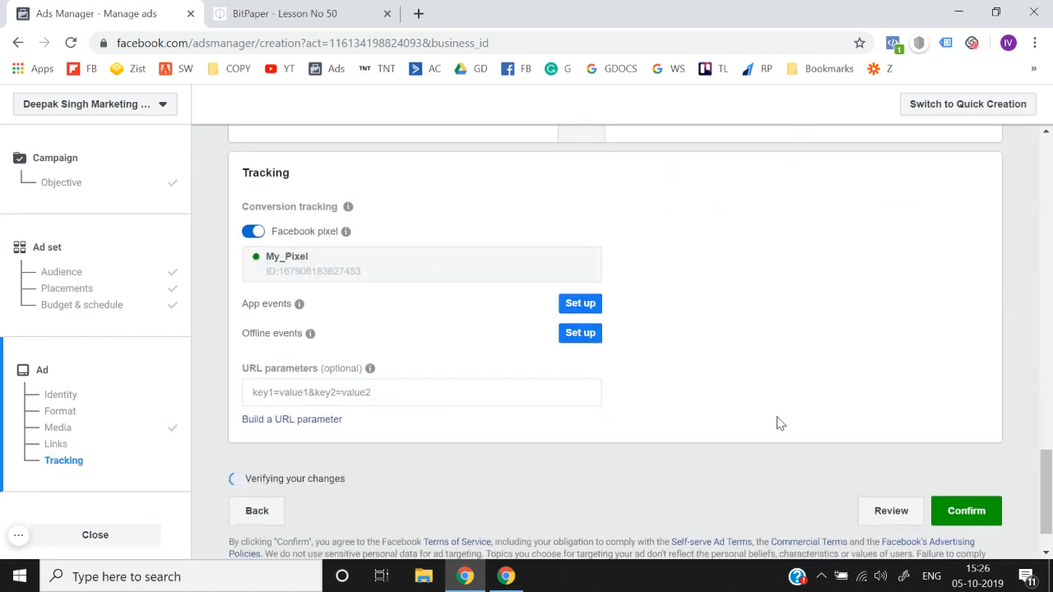
pyautogui.click(935, 463)
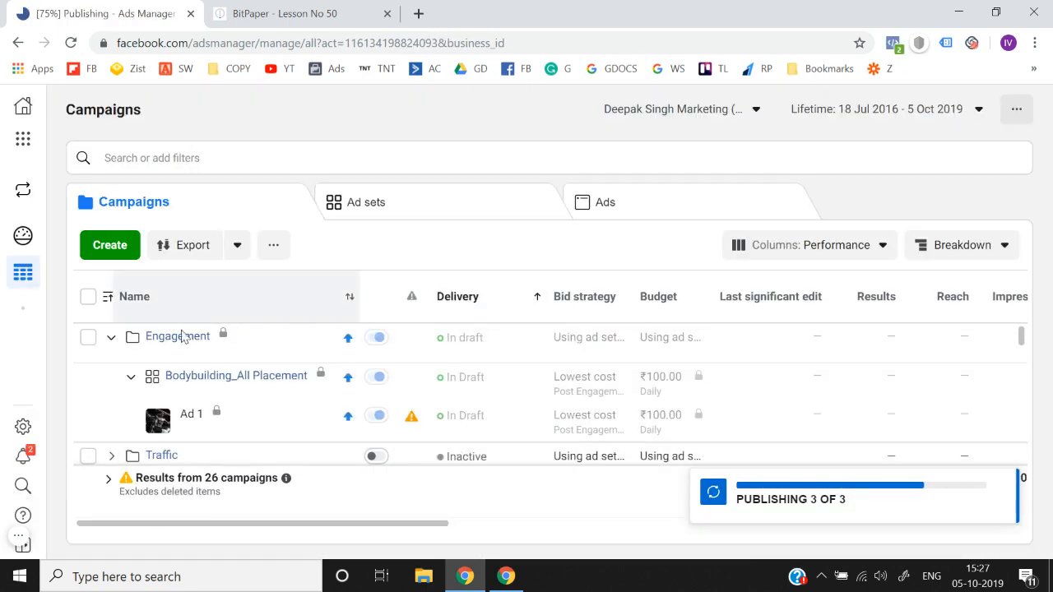
# - Collapse the Engagement campaign in the campaign list and open it down to the ads of the Bodybuilding_All Placement ad set
pyautogui.click(112, 340)
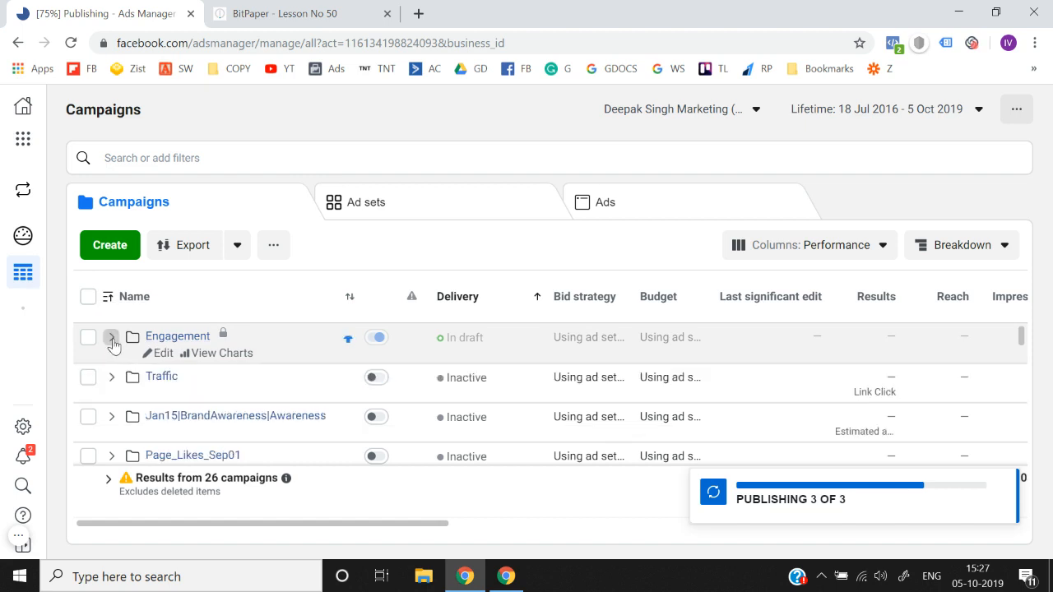
pyautogui.click(169, 340)
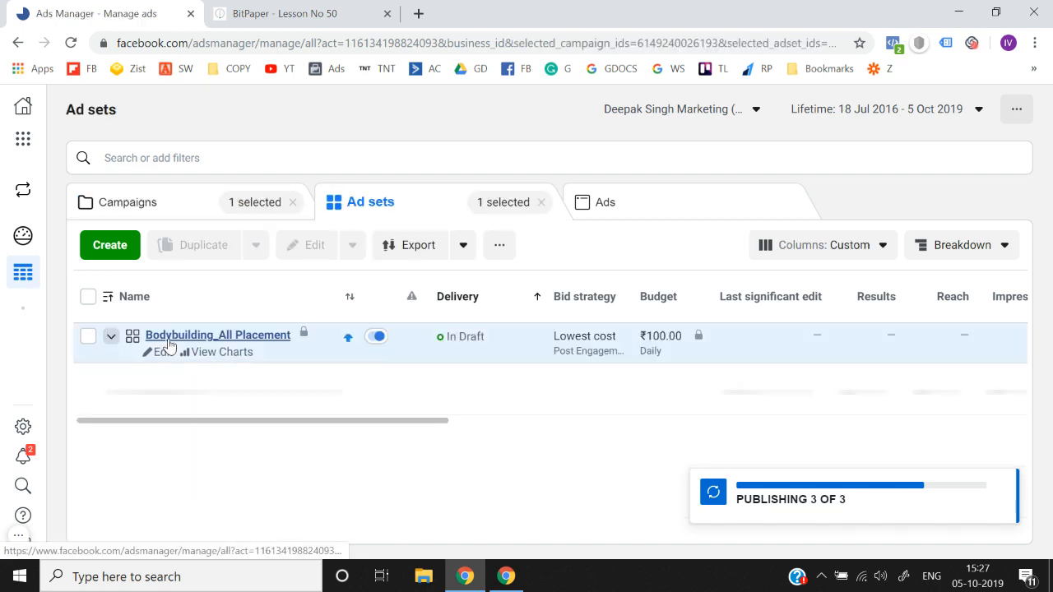
pyautogui.click(219, 336)
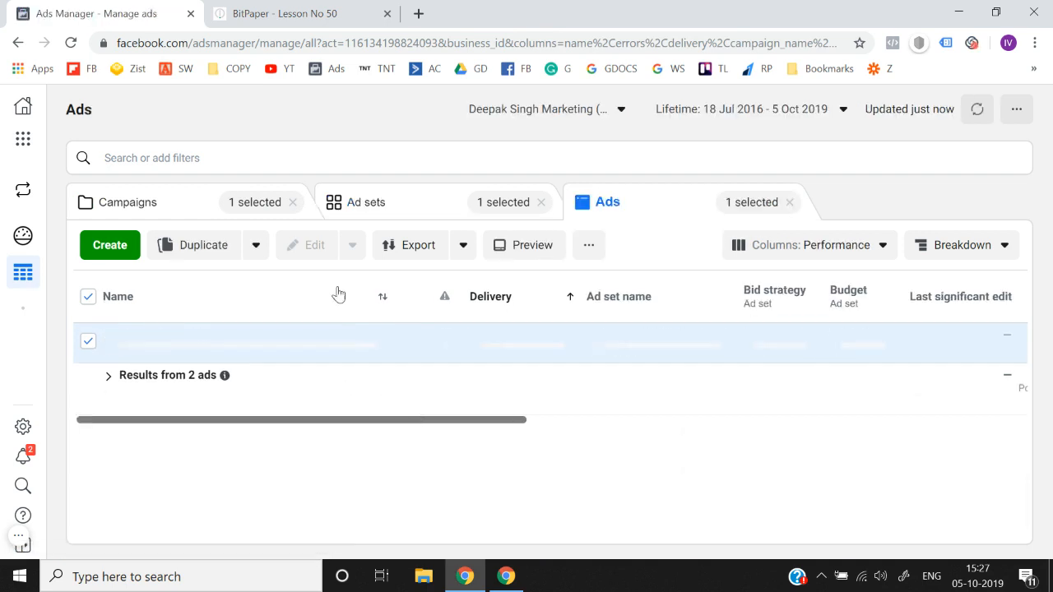
# - Return to the ad sets list and duplicate the Bodybuilding_All Placement ad set once into the original campaign
pyautogui.click(18, 42)
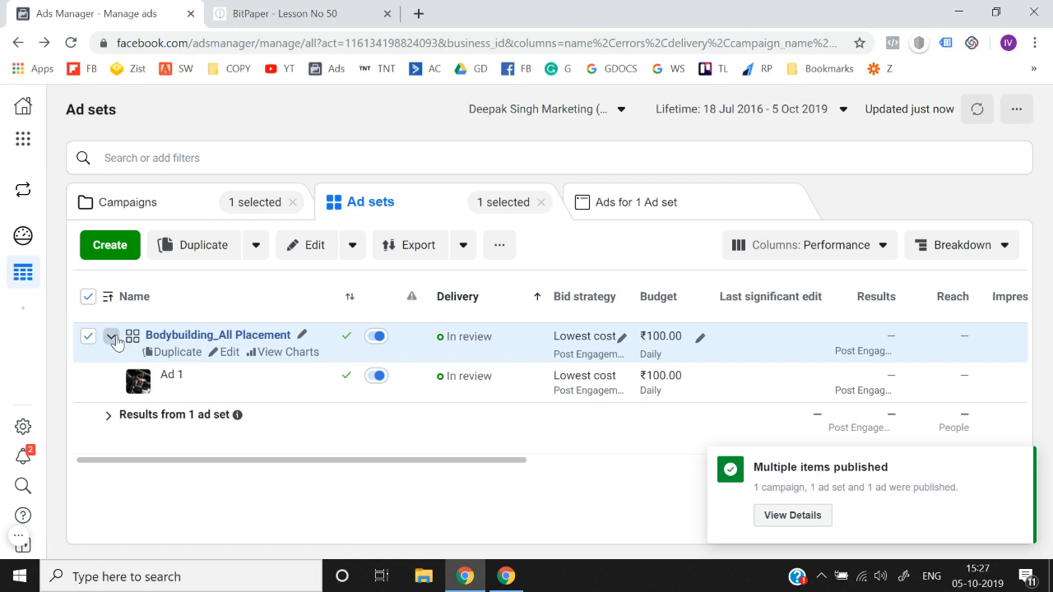
pyautogui.click(110, 336)
pyautogui.click(88, 336)
pyautogui.click(88, 337)
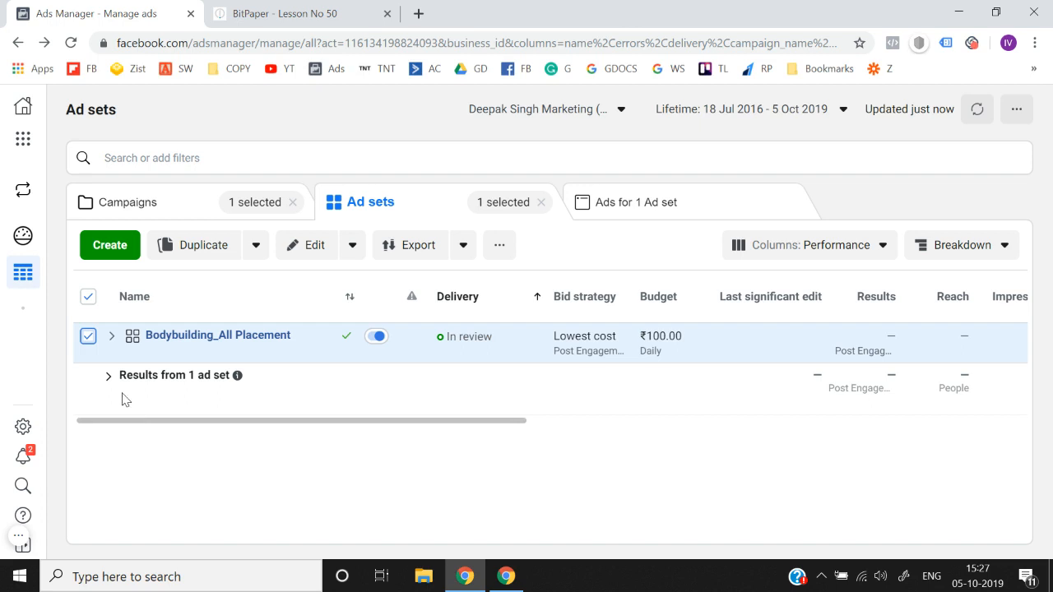
pyautogui.click(193, 249)
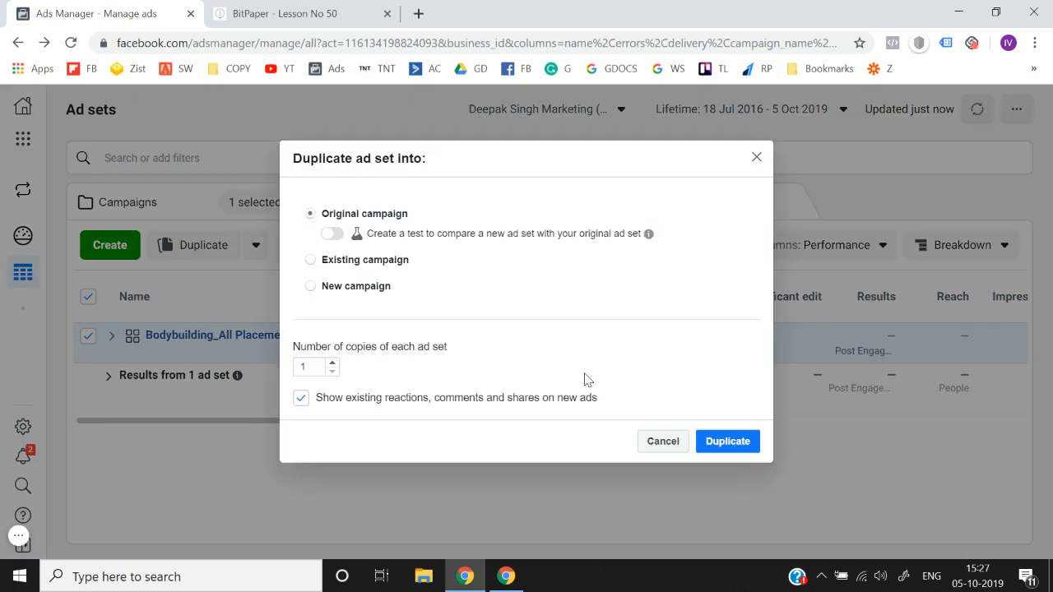
pyautogui.click(726, 444)
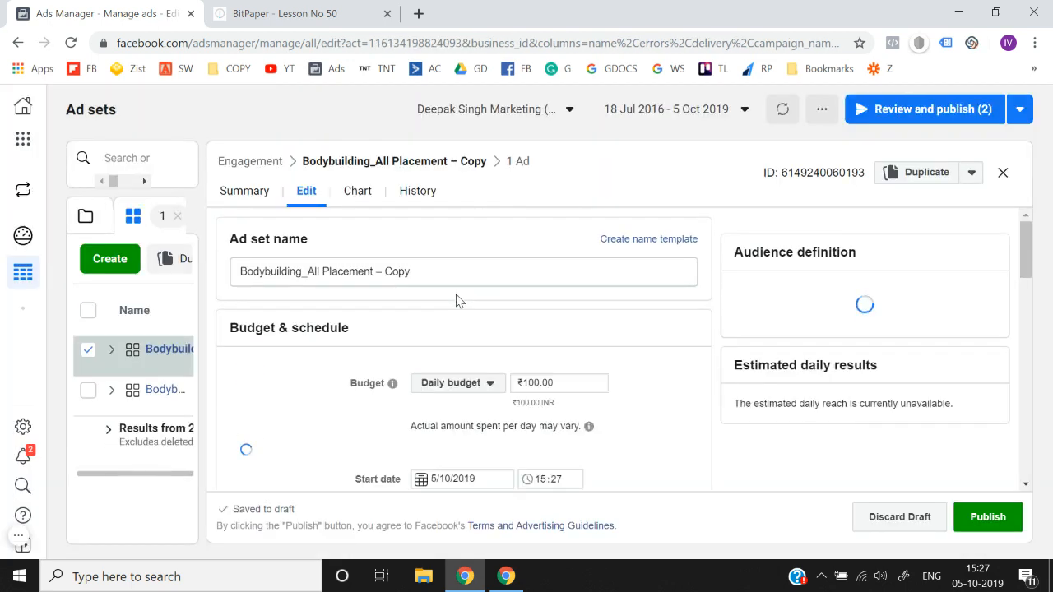
# - Rename the duplicated ad set as Bodybuilding_Fb
pyautogui.click(463, 271)
pyautogui.press('BackSpace')
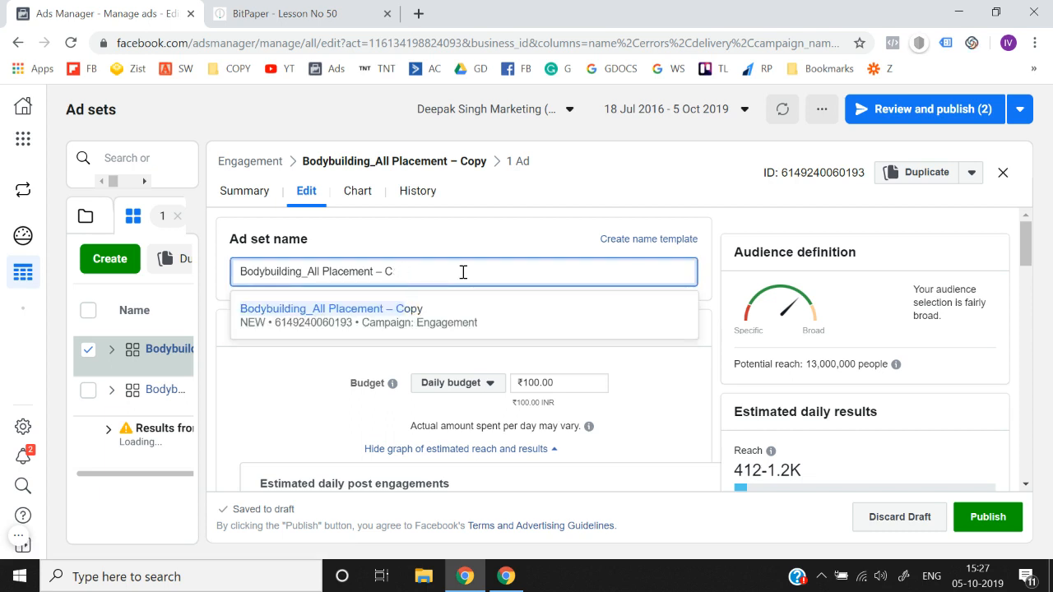
pyautogui.press('BackSpace')
pyautogui.press('BackSpace')
pyautogui.press('BackSpace')
pyautogui.press('BackSpace')
pyautogui.press('BackSpace')
pyautogui.press('BackSpace')
pyautogui.press('BackSpace')
pyautogui.press('BackSpace')
pyautogui.press('BackSpace')
pyautogui.press('BackSpace')
pyautogui.press('BackSpace')
pyautogui.press('BackSpace')
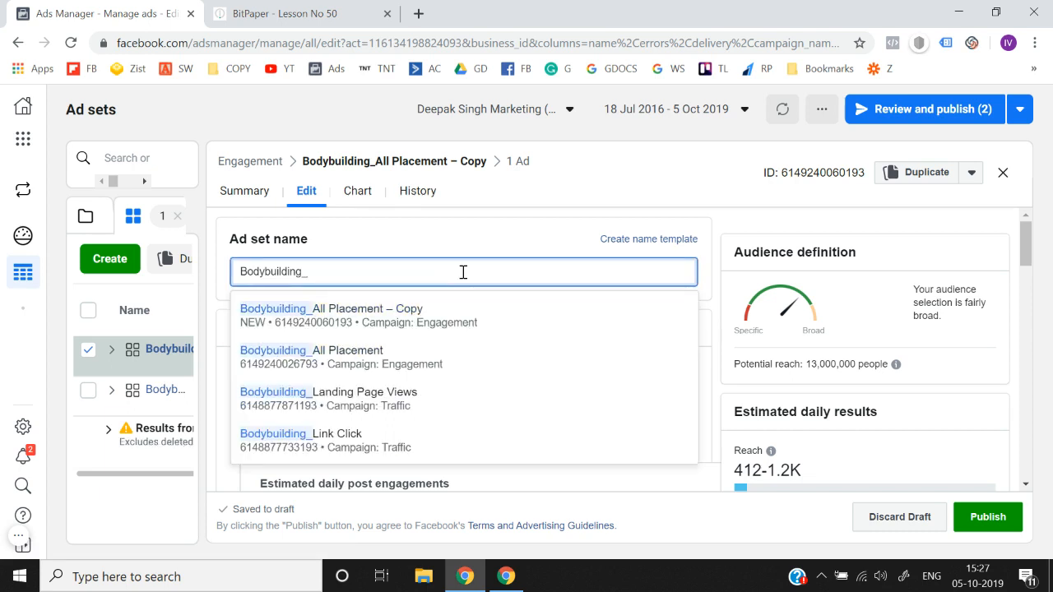
pyautogui.write('Fb')
pyautogui.click(282, 376)
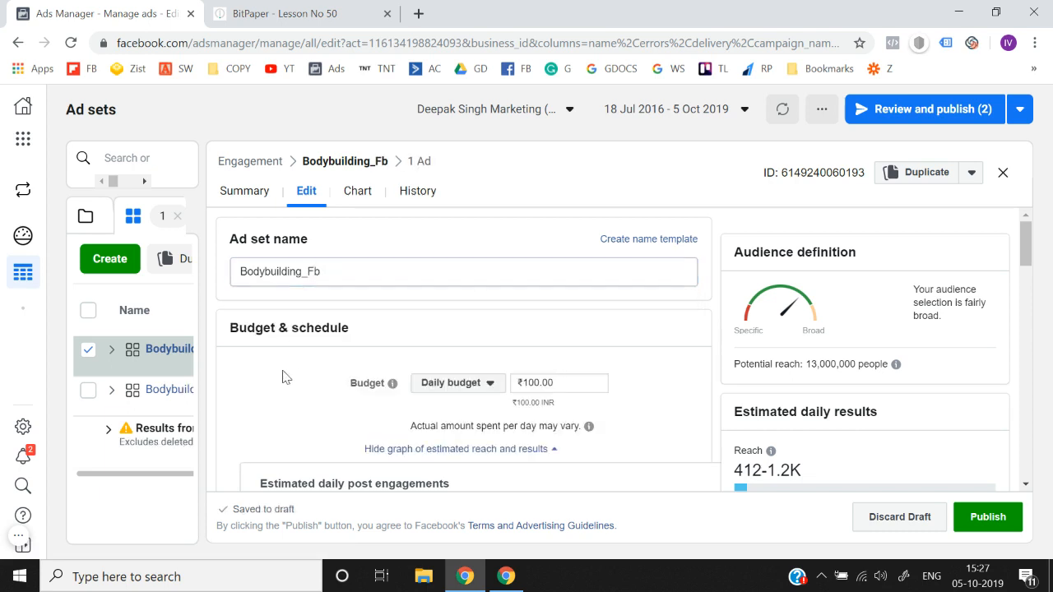
# - Switch the ad set to manually edited placements and exclude the Instagram and Audience Network platforms
pyautogui.scroll(-10, 282, 375)
pyautogui.scroll(-5, 282, 375)
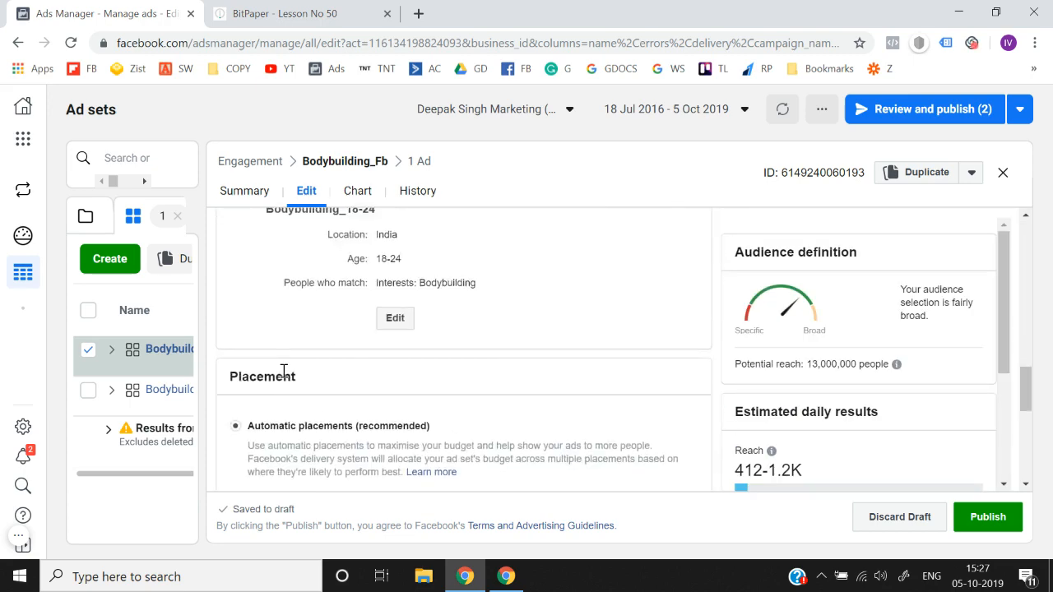
pyautogui.scroll(1, 310, 314)
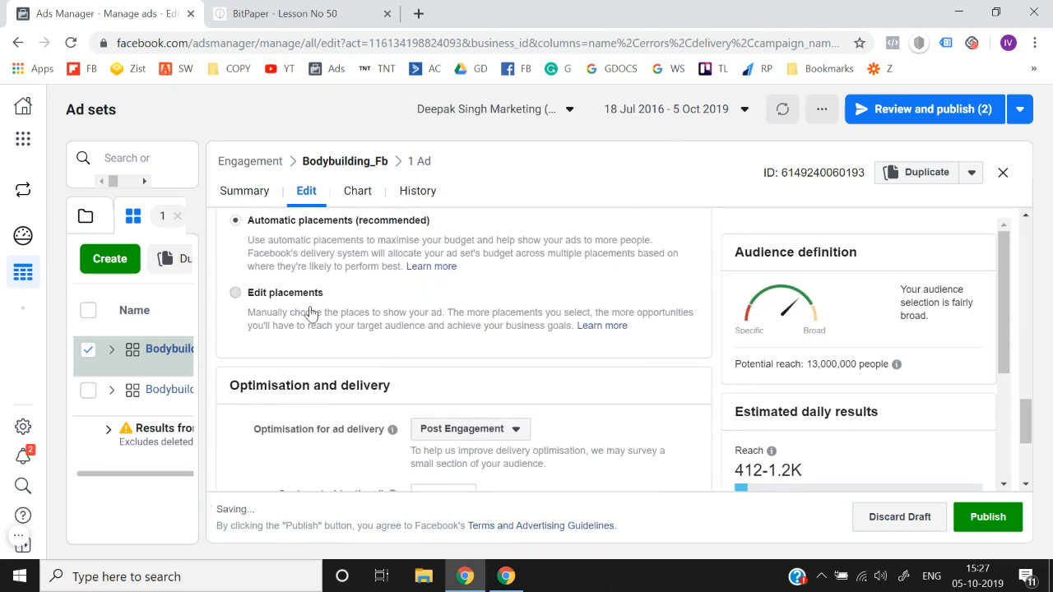
pyautogui.click(310, 314)
pyautogui.scroll(-2, 313, 310)
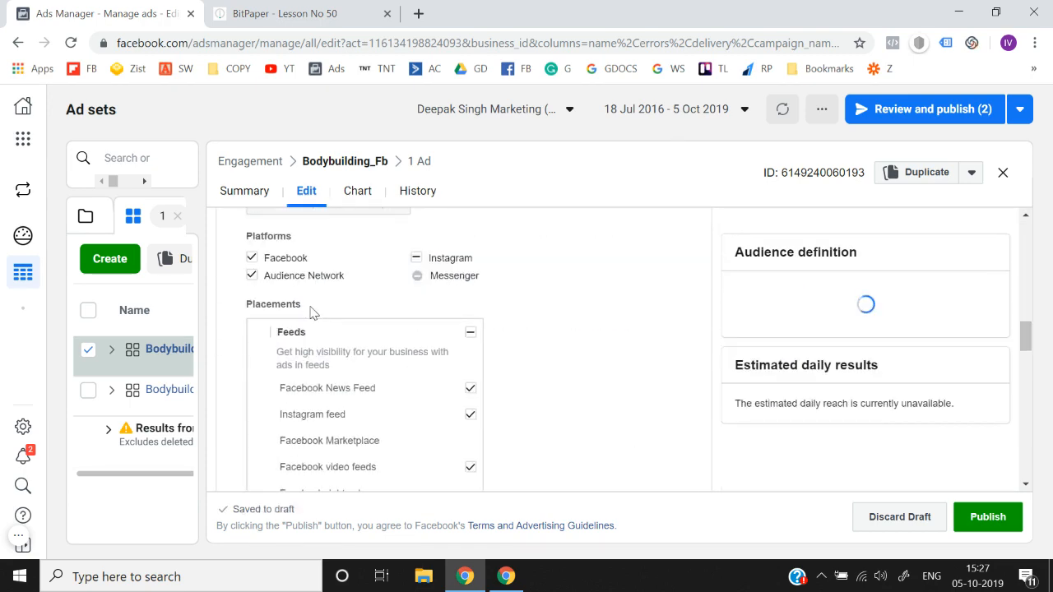
pyautogui.click(416, 259)
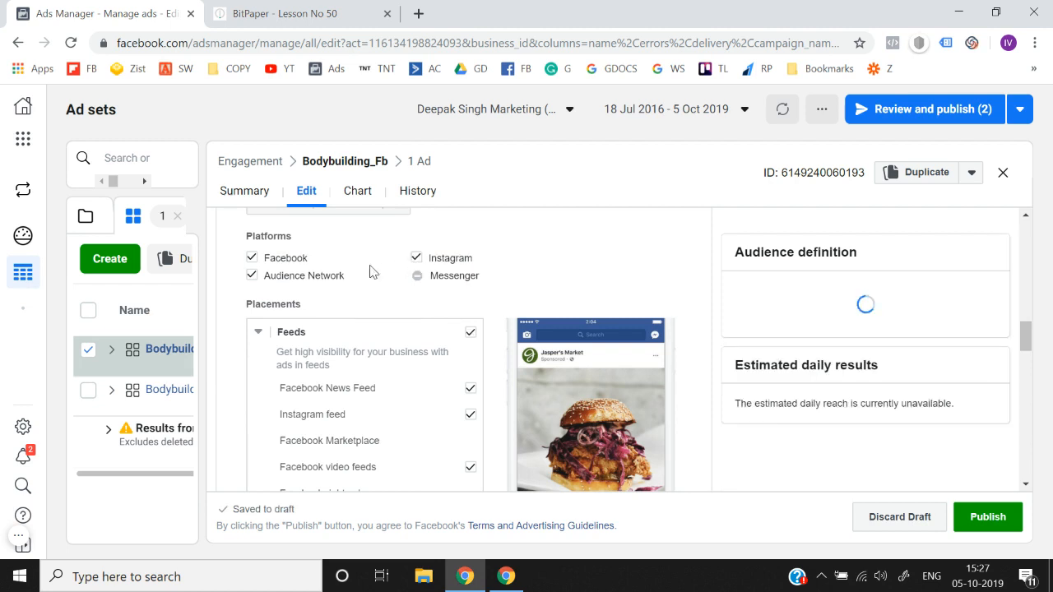
pyautogui.click(416, 258)
pyautogui.click(251, 276)
# - Exclude the Facebook video feeds, In-stream and In-article placements from the Bodybuilding_Fb ad set
pyautogui.scroll(-1, 230, 390)
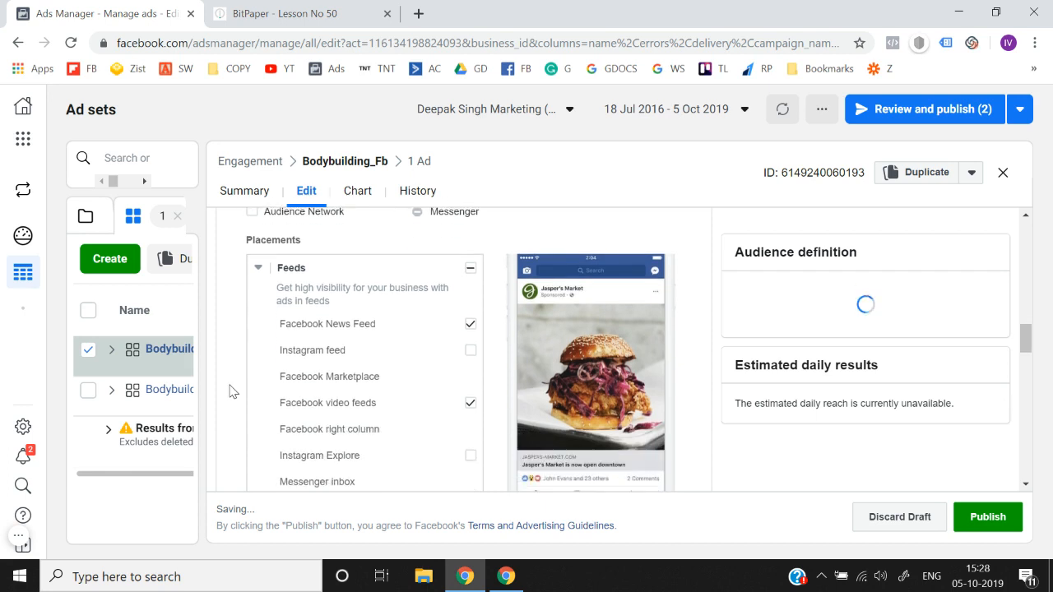
pyautogui.click(471, 403)
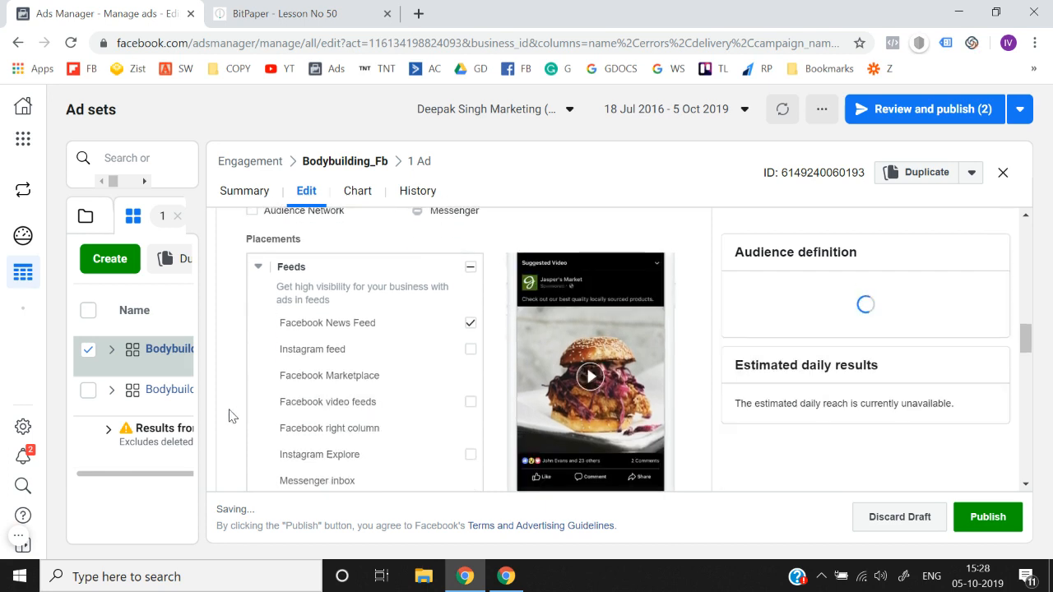
pyautogui.scroll(-4, 231, 415)
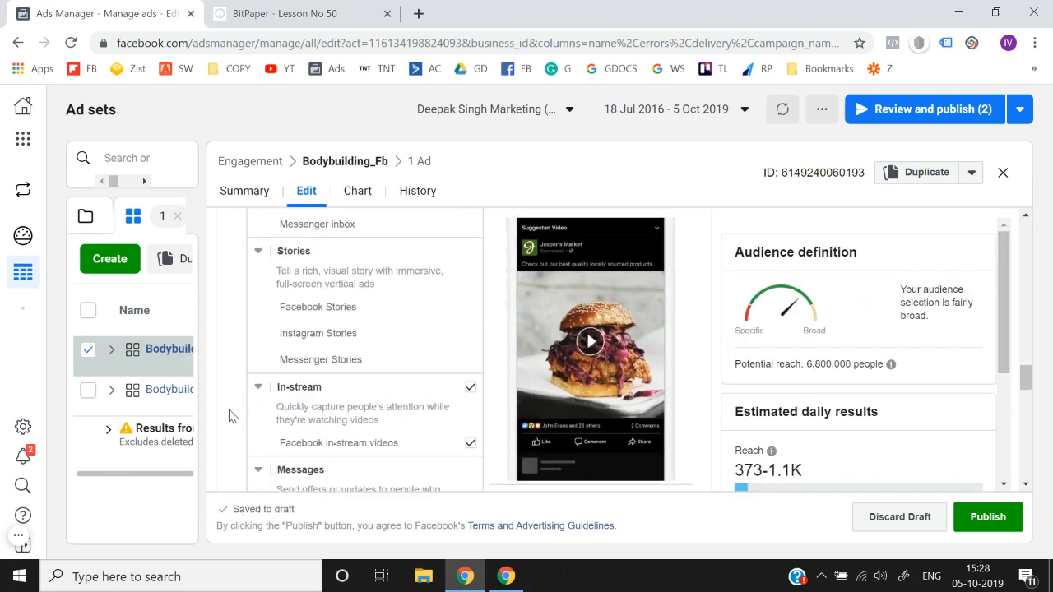
pyautogui.click(471, 370)
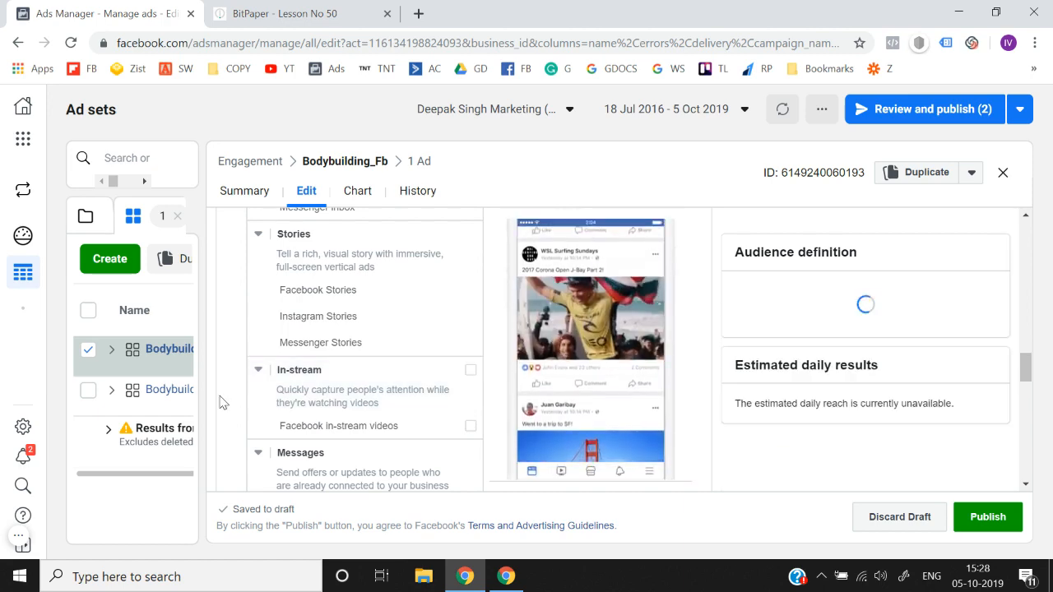
pyautogui.scroll(-2, 221, 402)
pyautogui.scroll(-2, 220, 402)
pyautogui.click(470, 330)
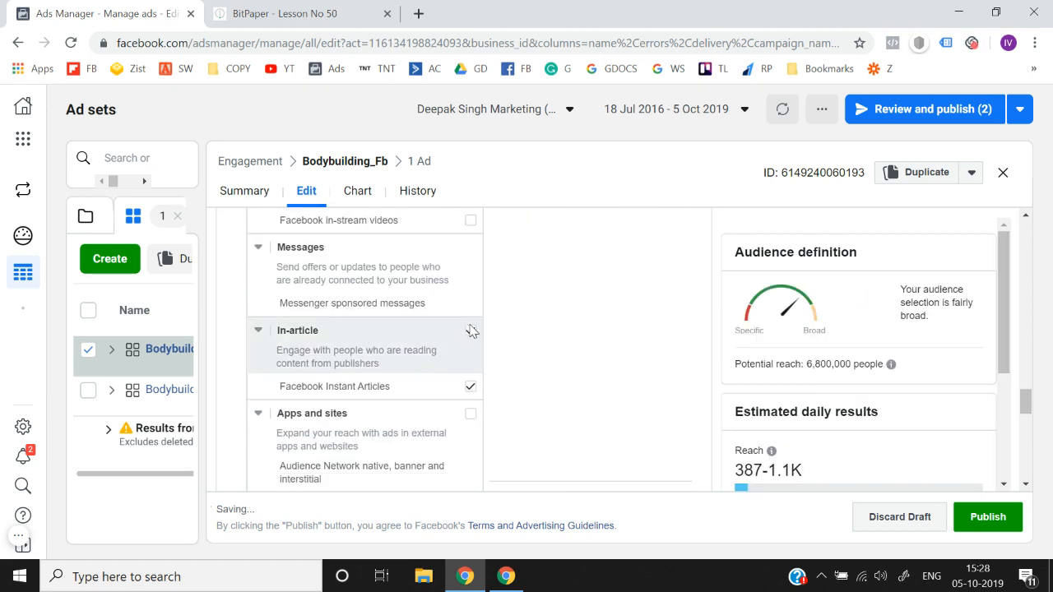
pyautogui.scroll(-2, 244, 415)
pyautogui.scroll(5, 245, 416)
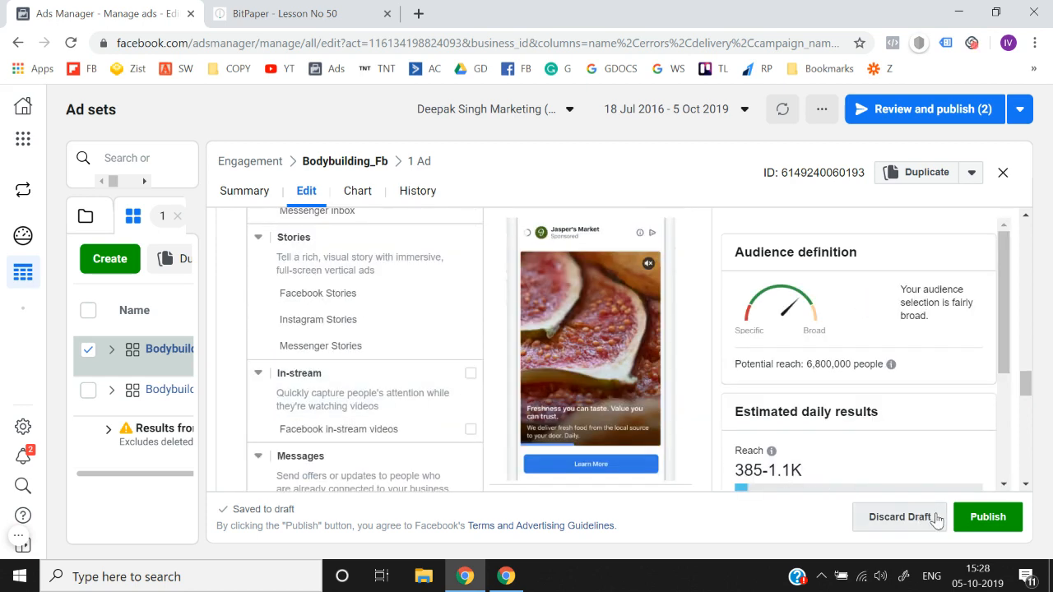
# - Publish the Bodybuilding_Fb ad set with its ad, close the editor and deselect the ad set
pyautogui.click(986, 517)
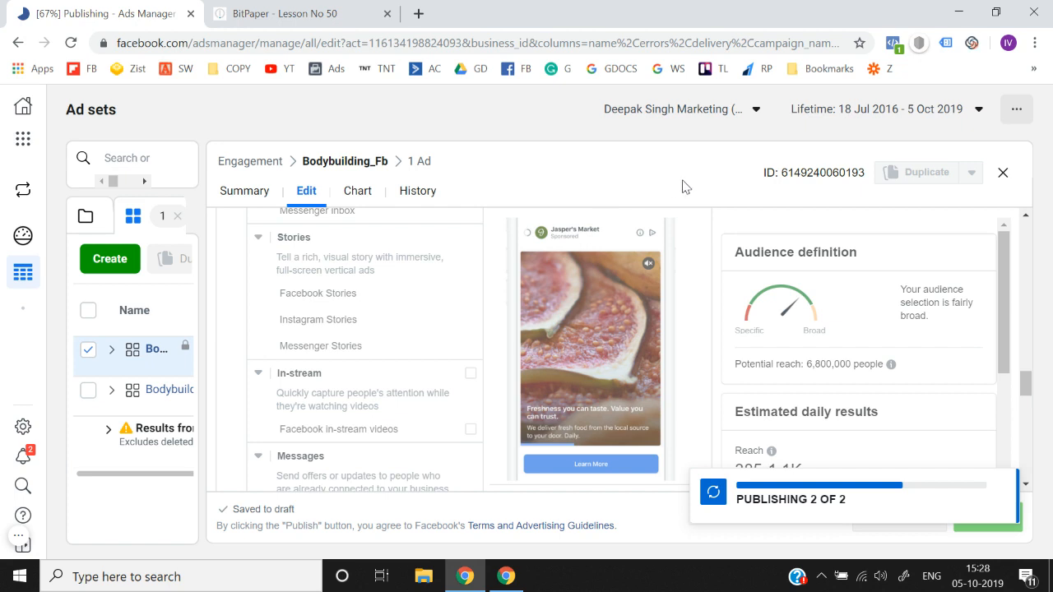
pyautogui.click(1003, 175)
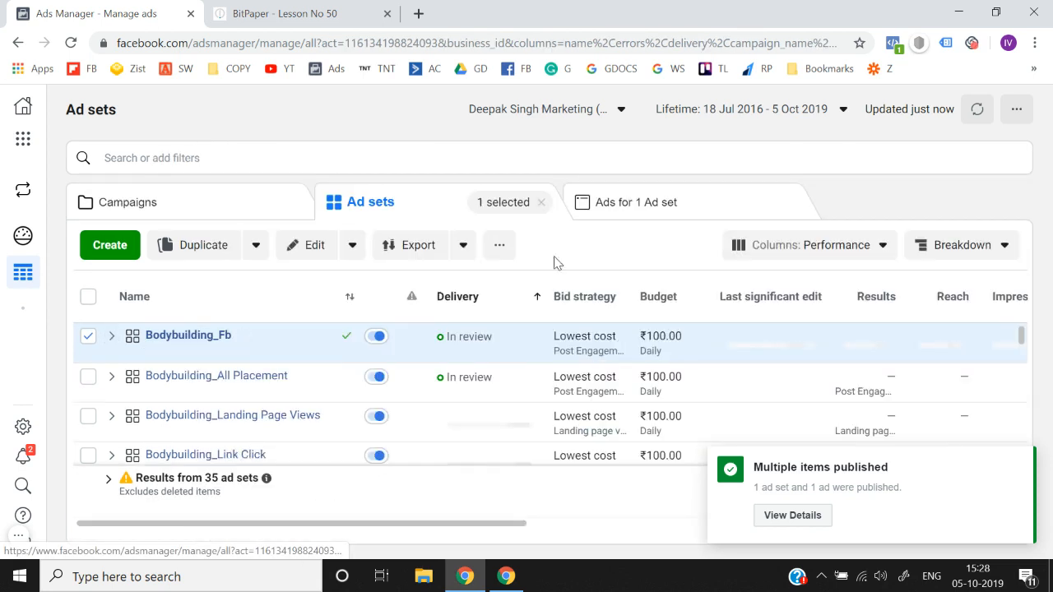
pyautogui.click(88, 336)
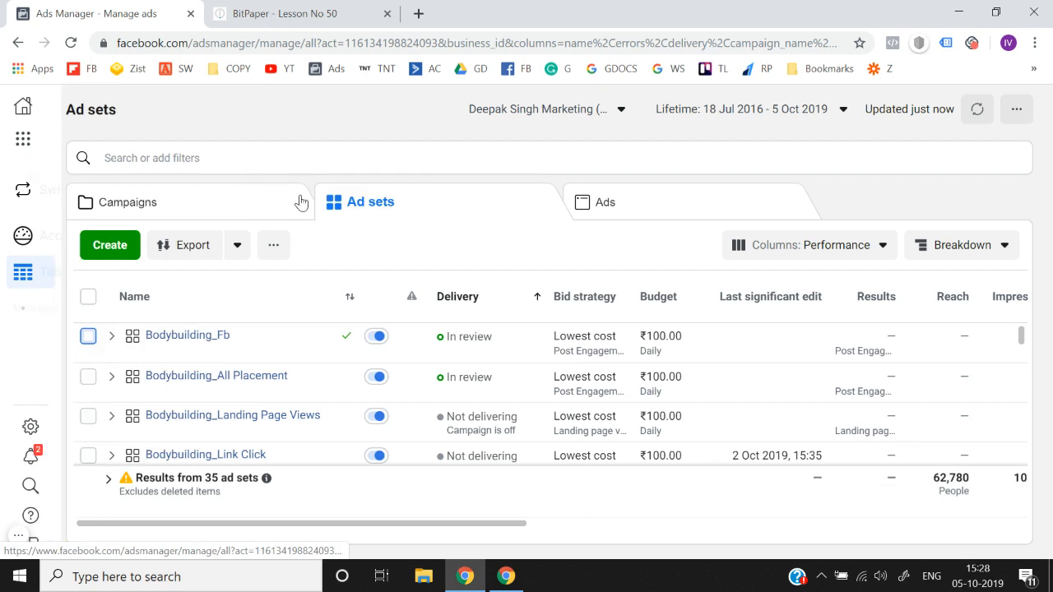
# - Turn off the Engagement campaign in the campaigns list
pyautogui.click(305, 199)
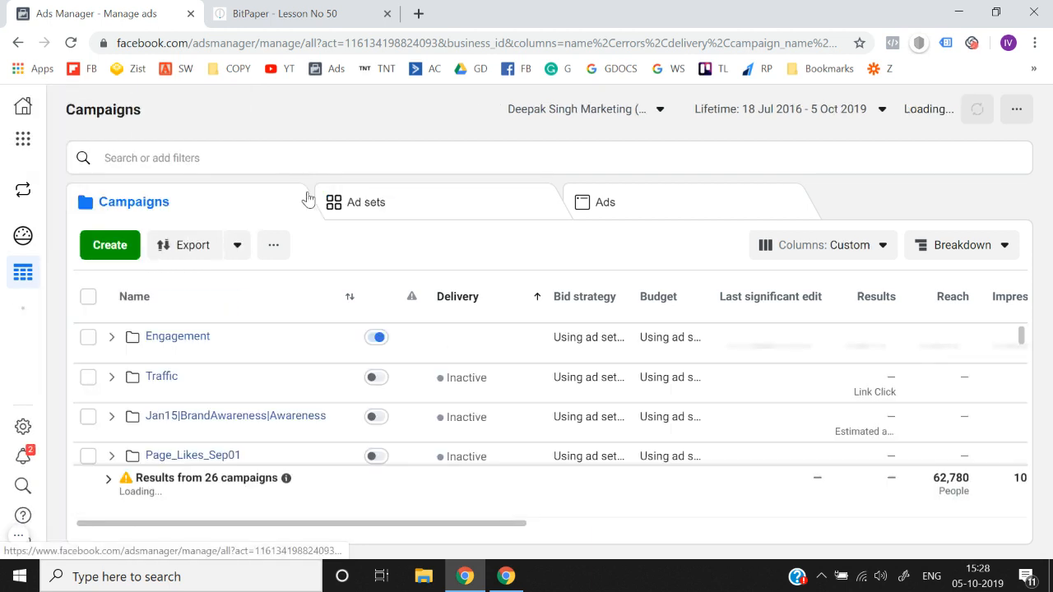
pyautogui.click(377, 338)
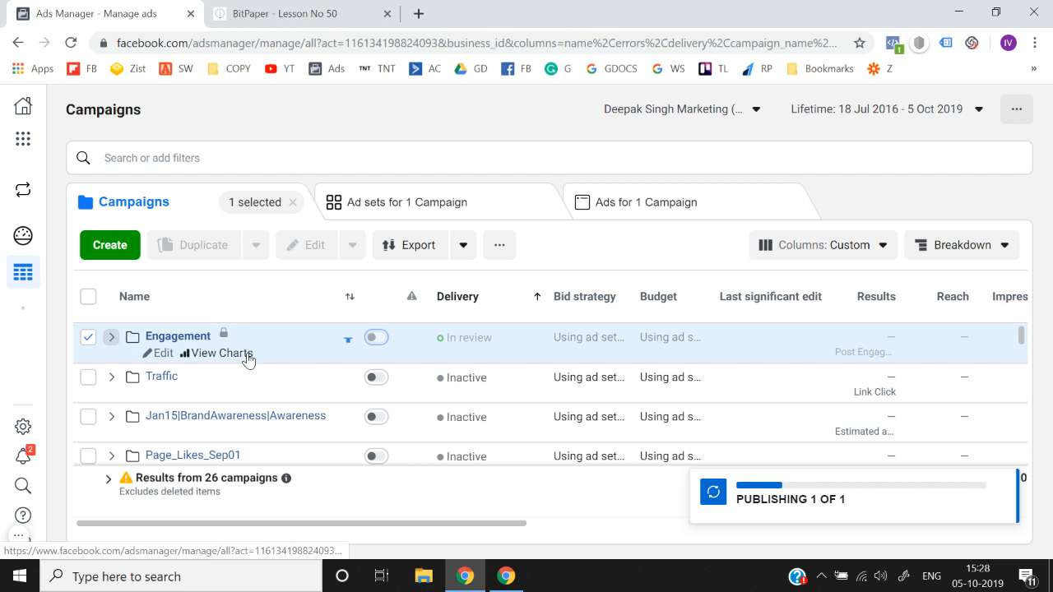
# - Switch to the BitPaper whiteboard and open its page 1
pyautogui.click(317, 8)
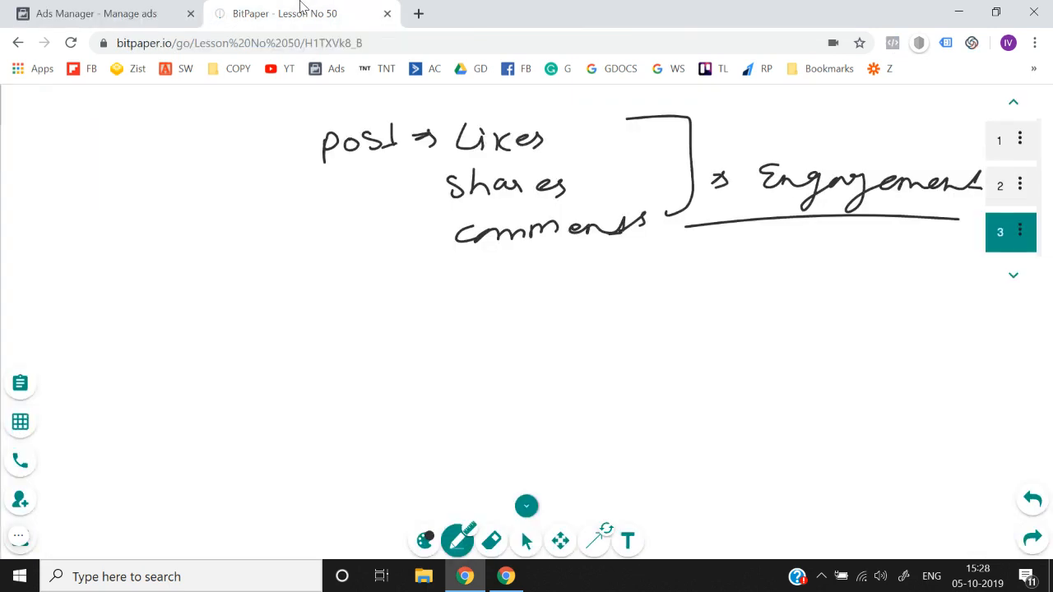
pyautogui.click(995, 145)
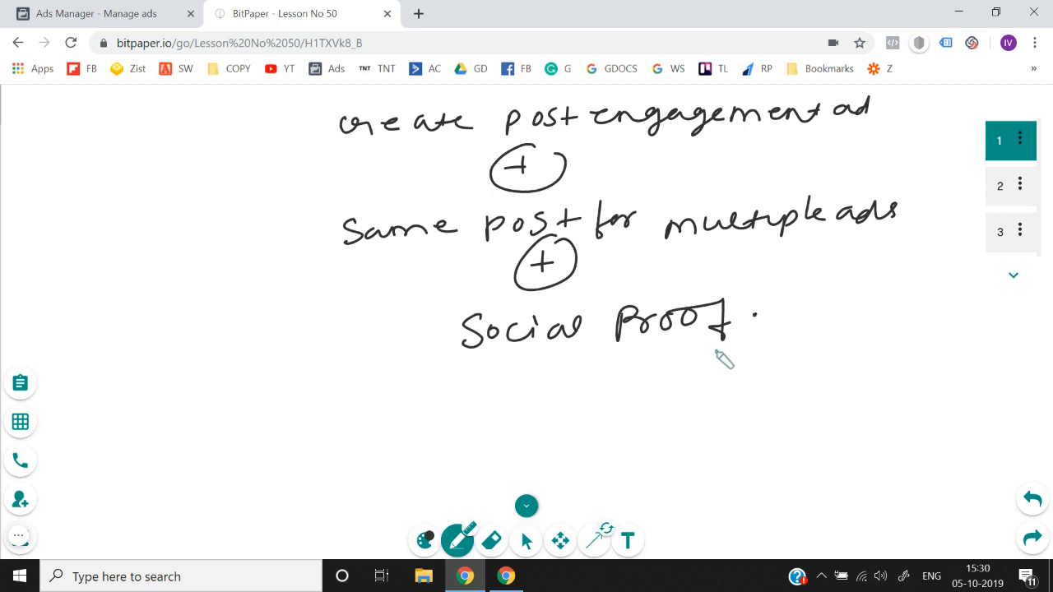
# - Switch back to Ads Manager, open the Engagement campaign down to the Bodybuilding_Fb ad set and duplicate its Ad 1
pyautogui.click(99, 13)
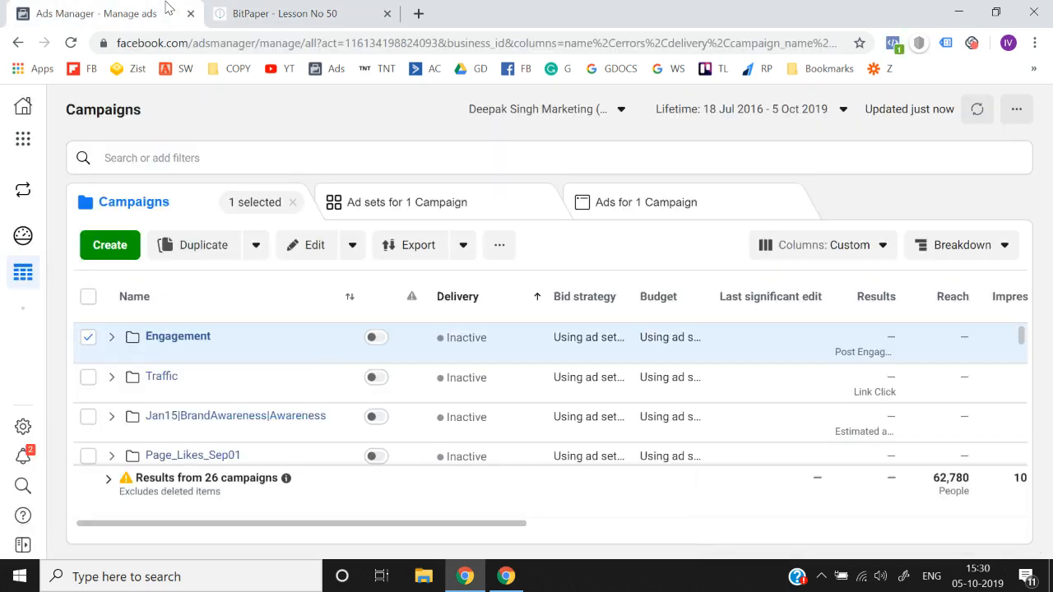
pyautogui.click(88, 338)
pyautogui.click(88, 338)
pyautogui.click(149, 338)
pyautogui.click(158, 337)
pyautogui.click(88, 340)
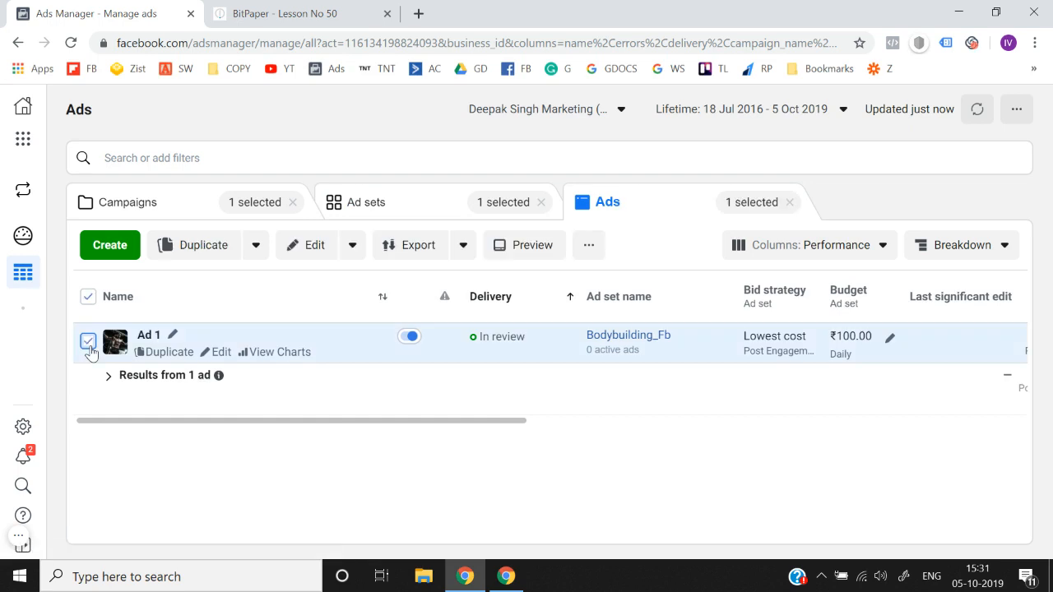
pyautogui.click(191, 245)
pyautogui.click(728, 429)
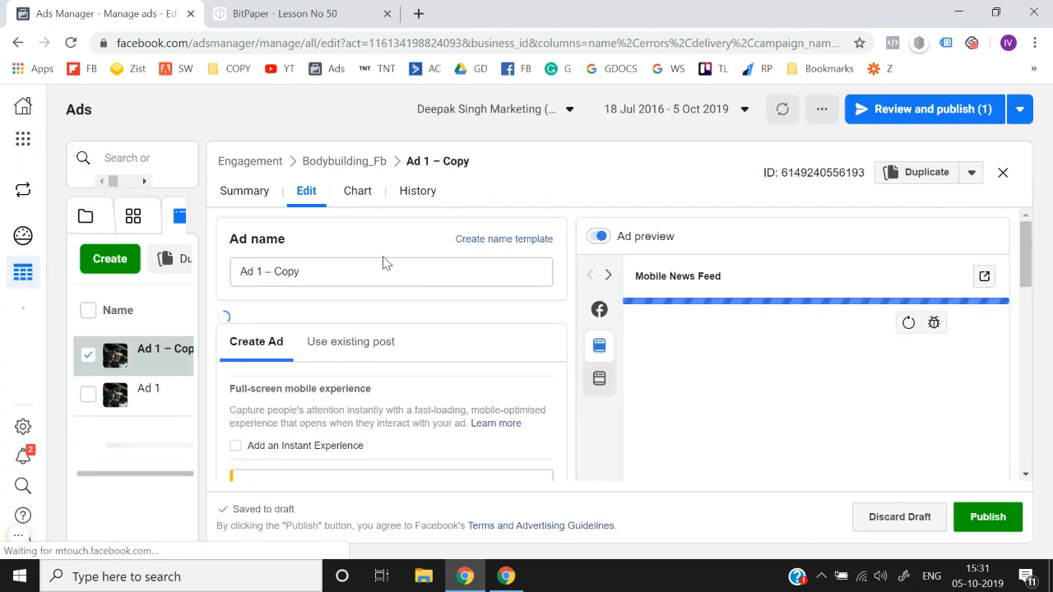
# - Rename the duplicated ad as Ad 2
pyautogui.click(360, 277)
pyautogui.press('BackSpace')
pyautogui.press('BackSpace')
pyautogui.press('BackSpace')
pyautogui.press('BackSpace')
pyautogui.press('BackSpace')
pyautogui.press('BackSpace')
pyautogui.press('BackSpace')
pyautogui.press('BackSpace')
pyautogui.write('2')
pyautogui.click(411, 316)
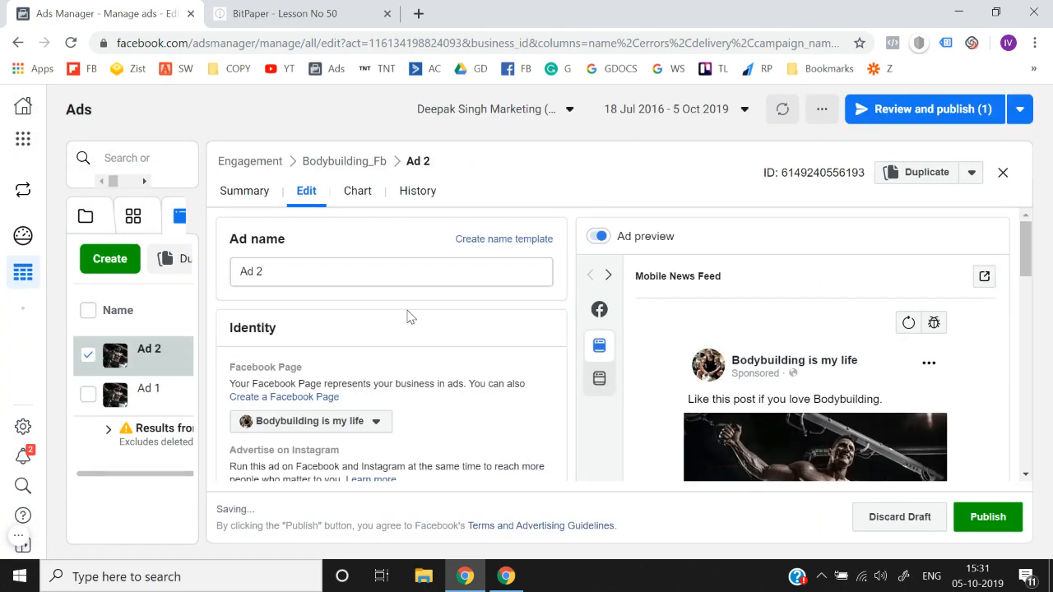
# - Set Ad 2 to use an existing post and open the post selection
pyautogui.scroll(-3, 411, 317)
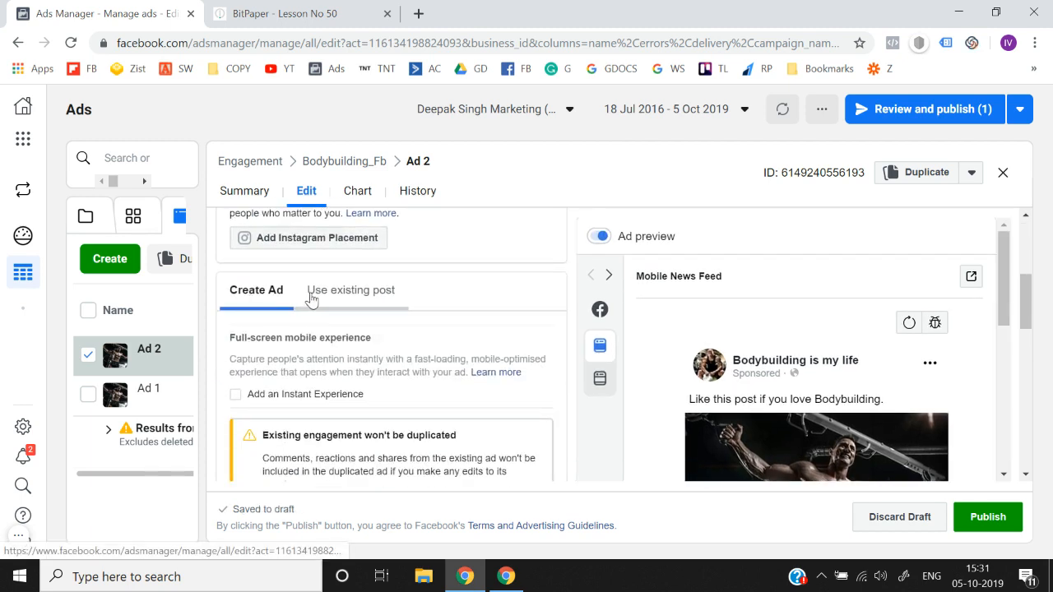
pyautogui.click(311, 298)
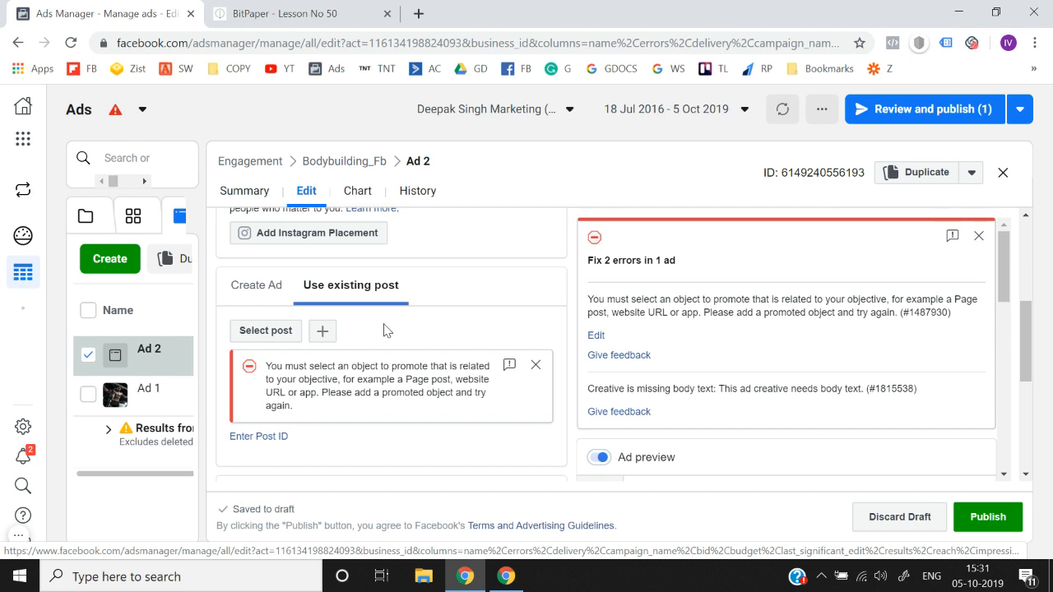
pyautogui.scroll(-1, 383, 330)
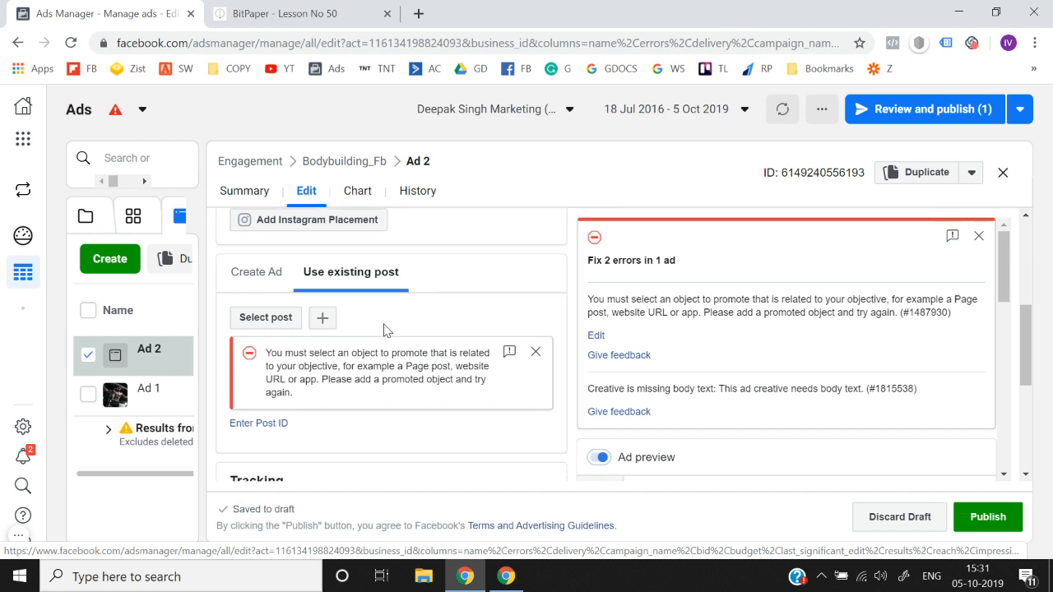
pyautogui.click(267, 318)
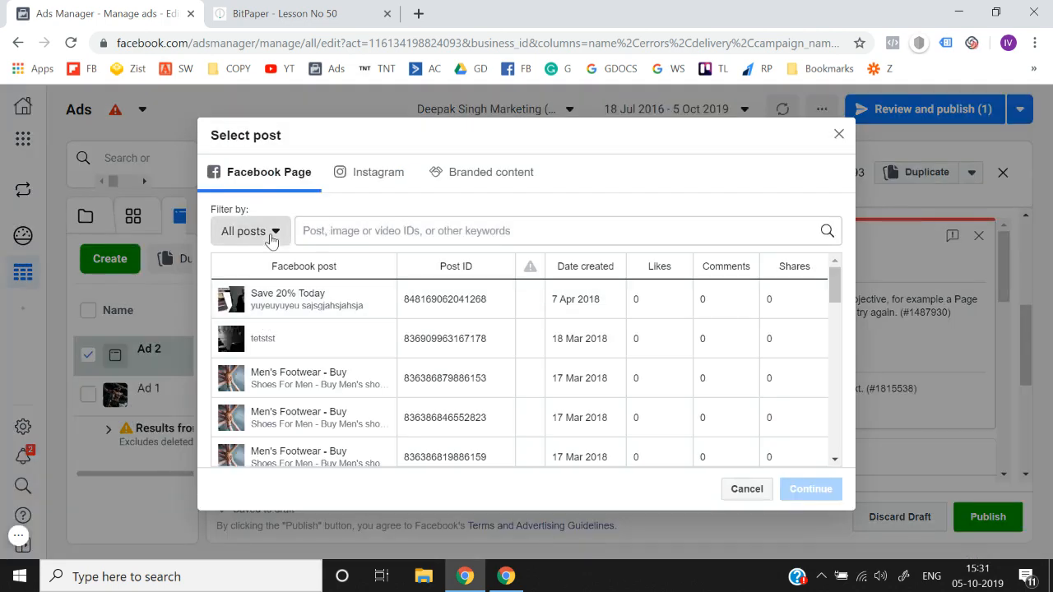
# - Filter the page's posts by published posts and by ads posts, and return the filter to all post types
pyautogui.click(272, 233)
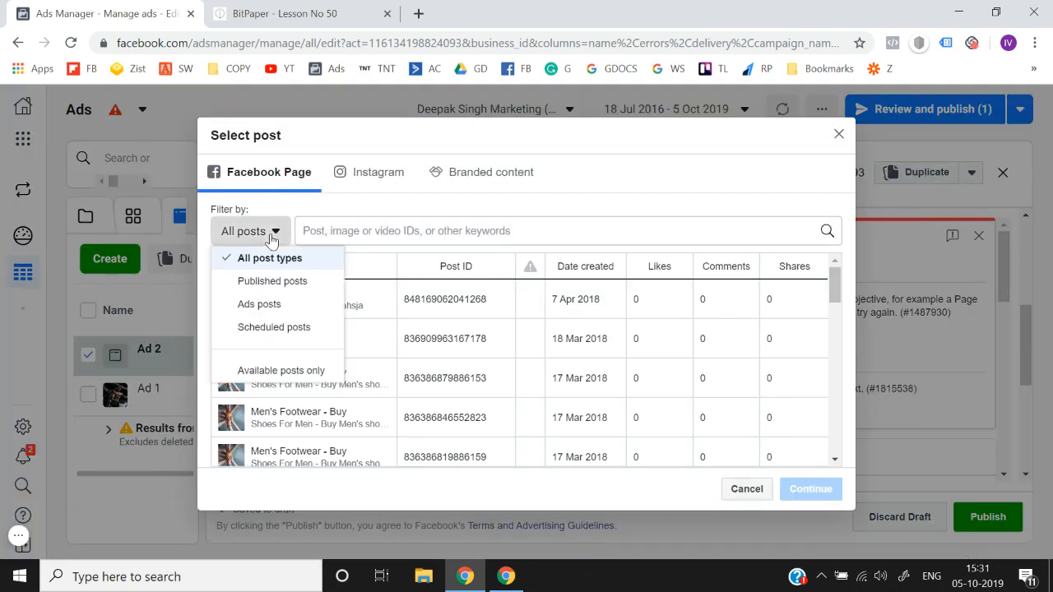
pyautogui.click(293, 281)
pyautogui.click(396, 211)
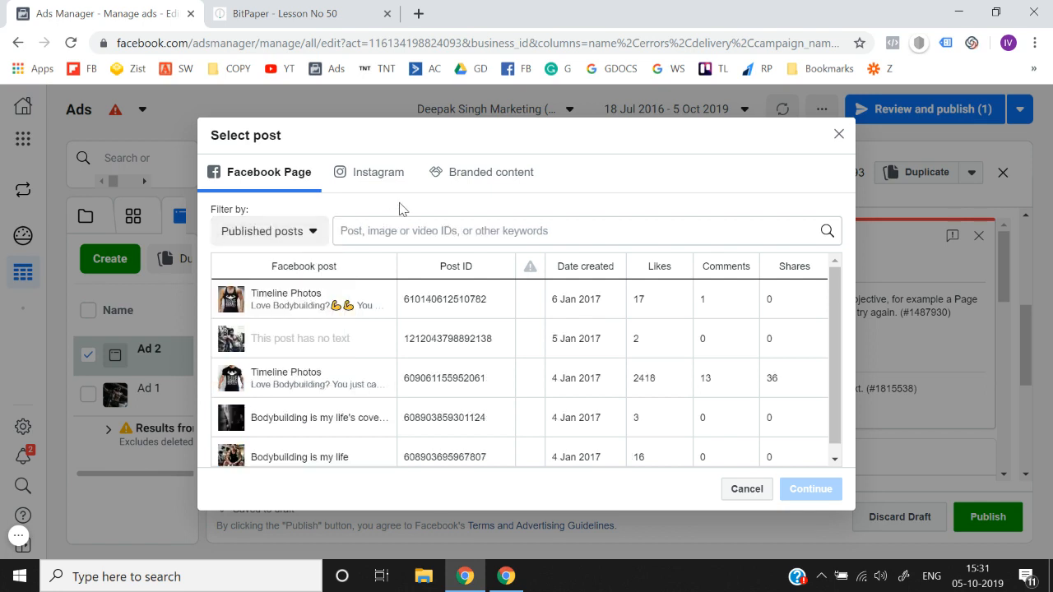
pyautogui.click(277, 239)
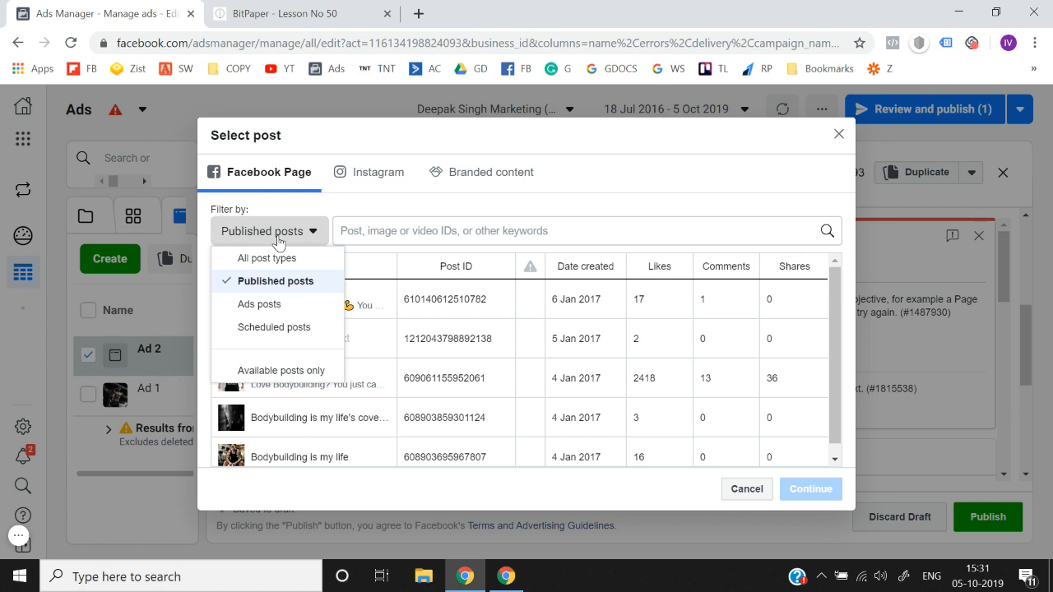
pyautogui.click(278, 305)
pyautogui.click(576, 191)
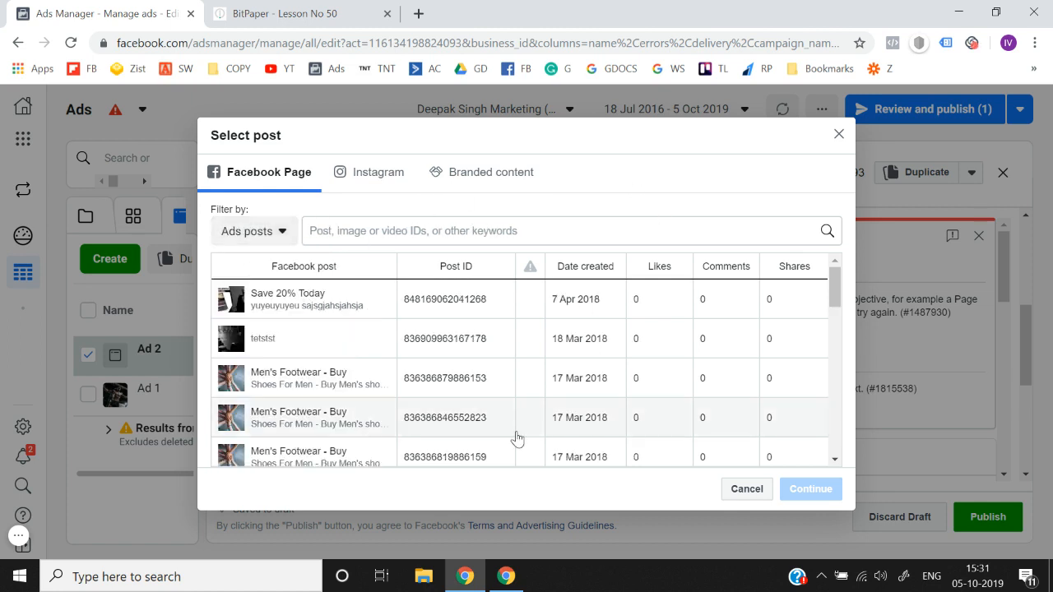
pyautogui.scroll(-5, 516, 439)
pyautogui.scroll(5, 517, 438)
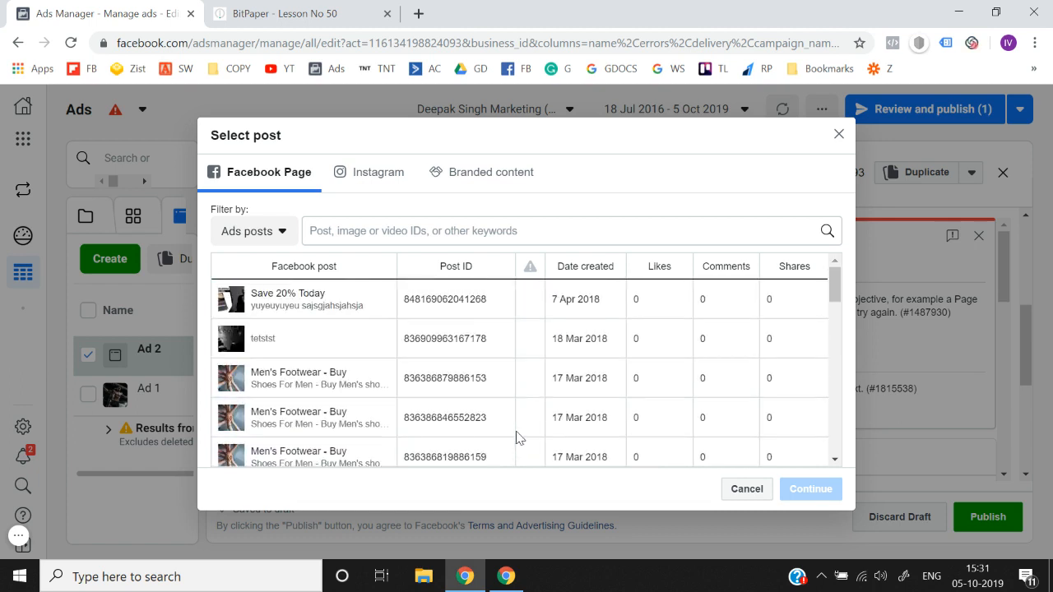
pyautogui.click(265, 235)
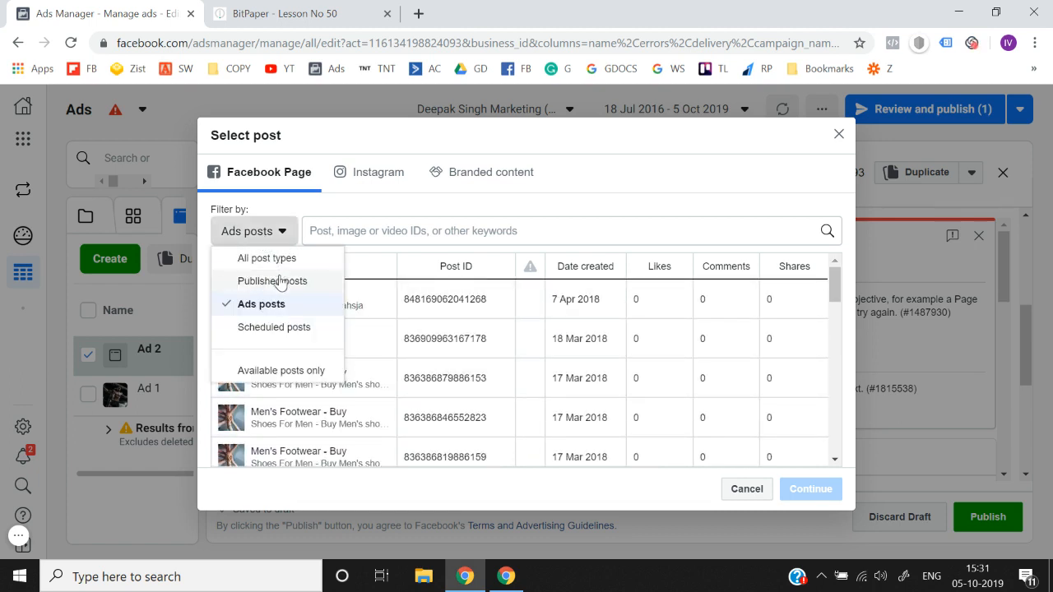
pyautogui.click(286, 266)
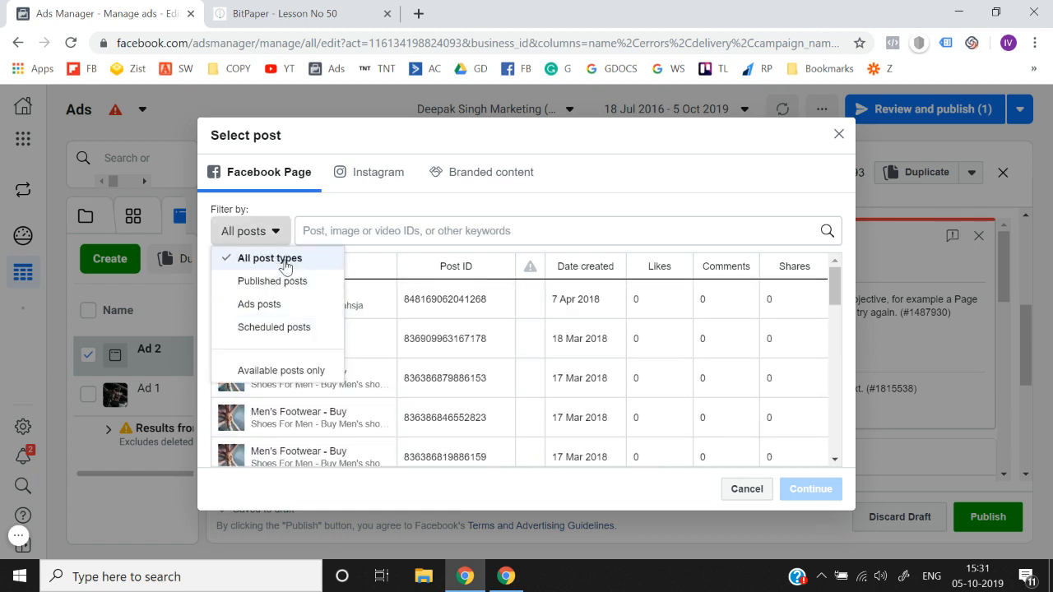
pyautogui.click(606, 172)
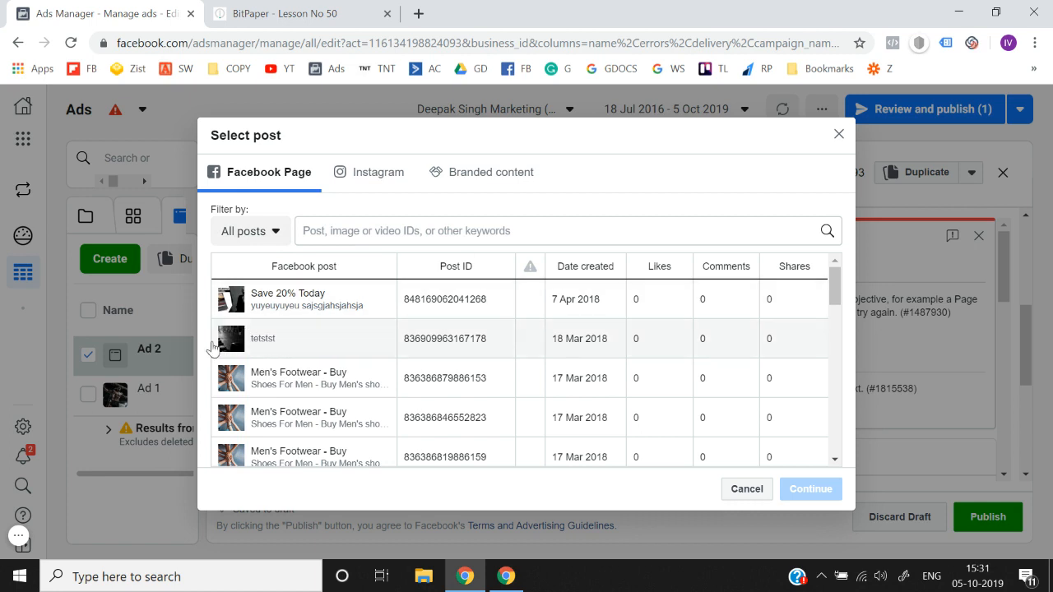
# - Choose the "Transform your life in 24 hours" post for Ad 2 and look through its preview
pyautogui.scroll(-2, 418, 378)
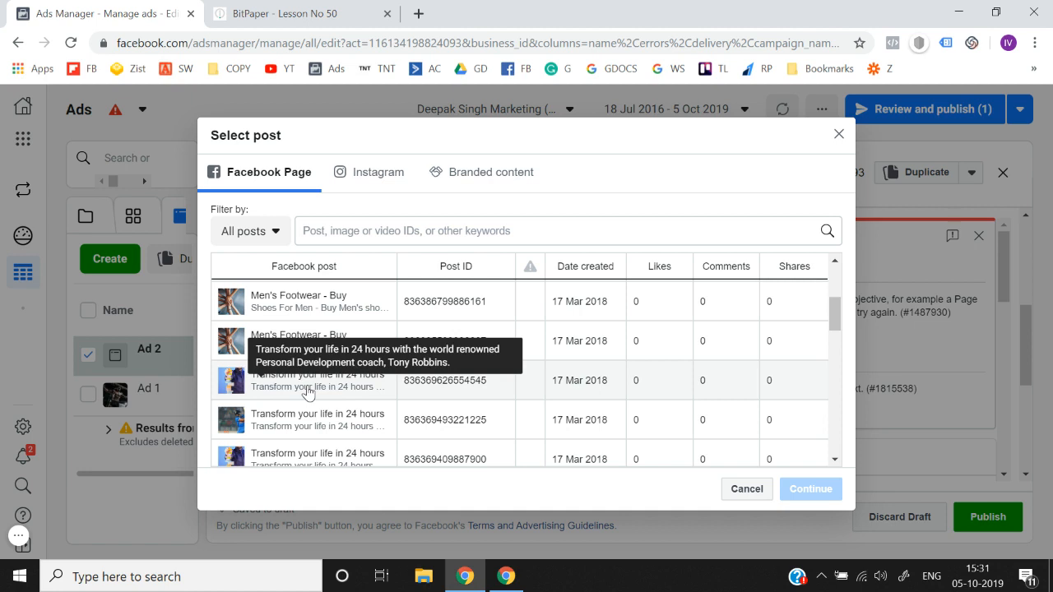
pyautogui.click(308, 393)
pyautogui.click(809, 490)
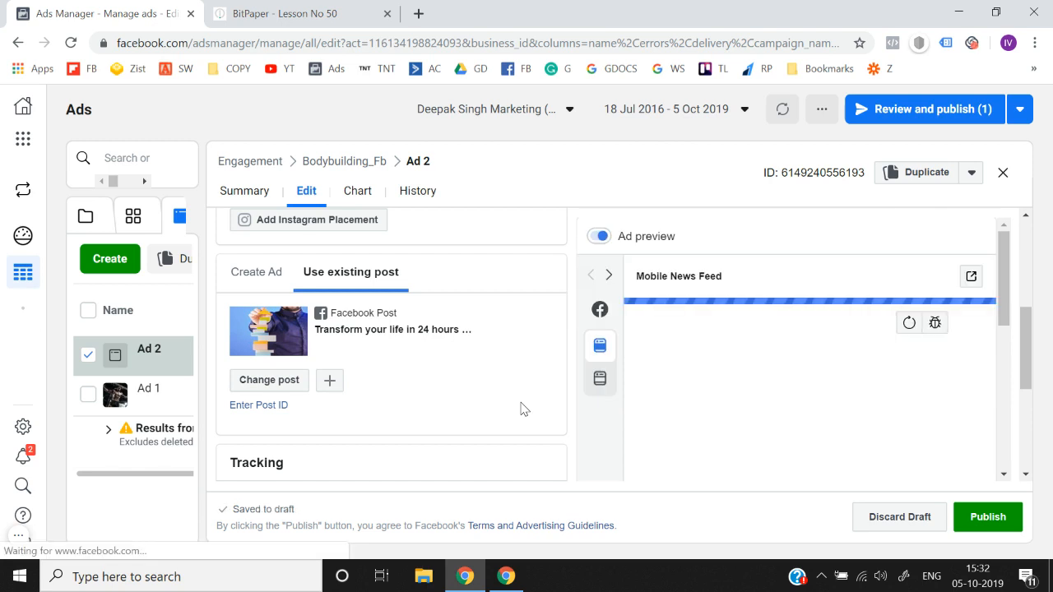
pyautogui.scroll(-1, 522, 408)
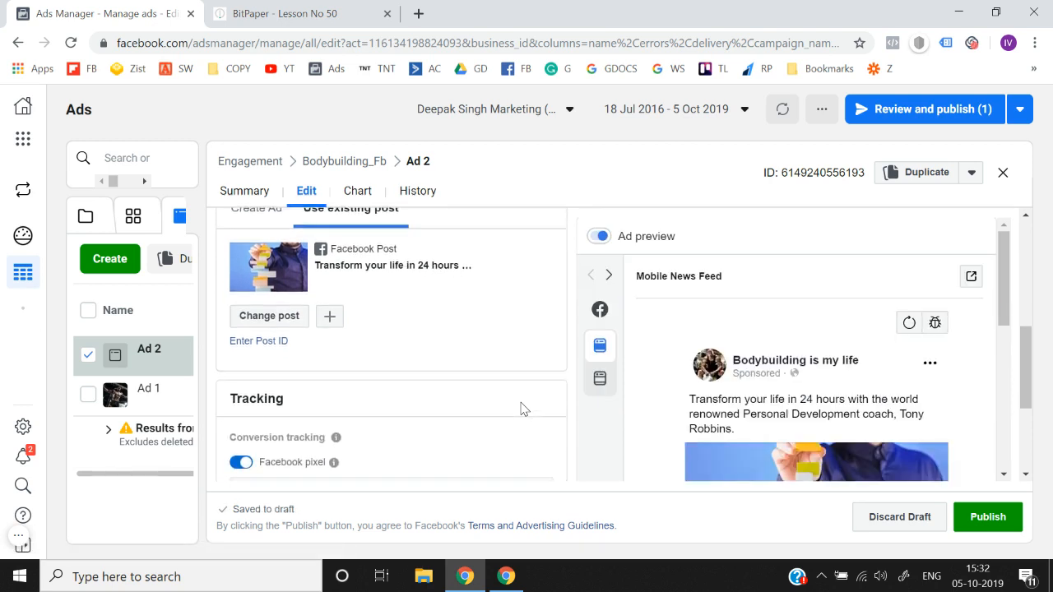
pyautogui.scroll(-4, 822, 428)
pyautogui.scroll(2, 389, 324)
pyautogui.scroll(-3, 389, 323)
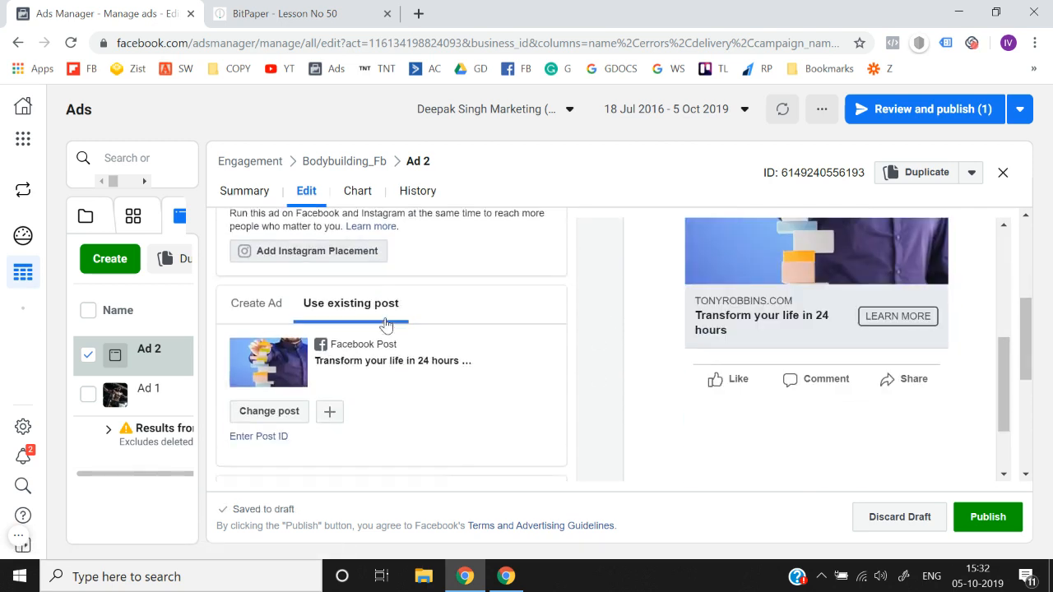
# - Reopen the post selection, copy the post ID of the "Save 20% Today" post and close the selection
pyautogui.click(272, 288)
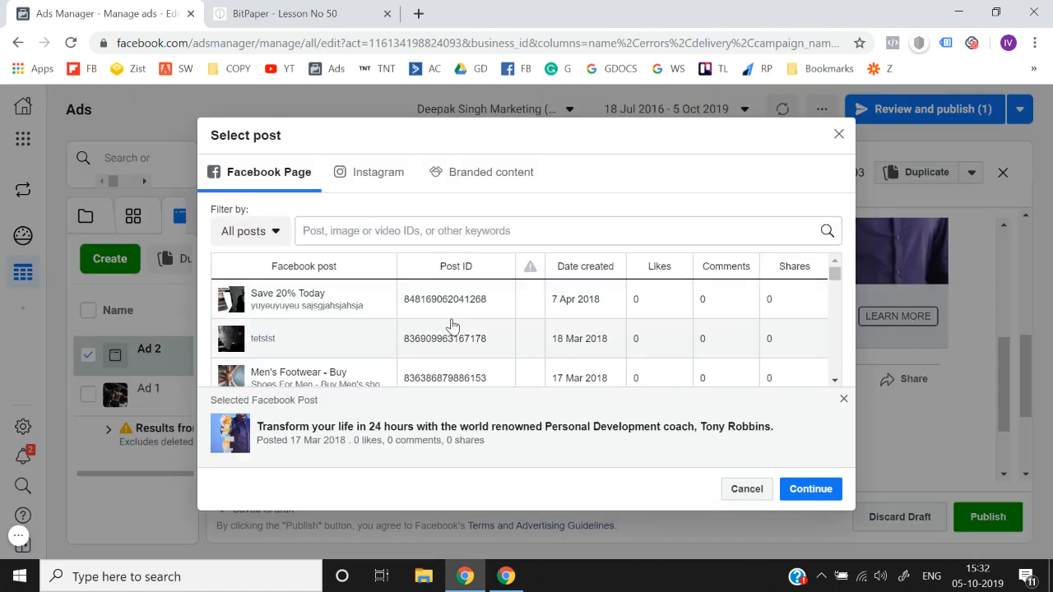
pyautogui.moveTo(493, 311); pyautogui.dragTo(405, 310)
pyautogui.hotkey('ctrl', 'c')
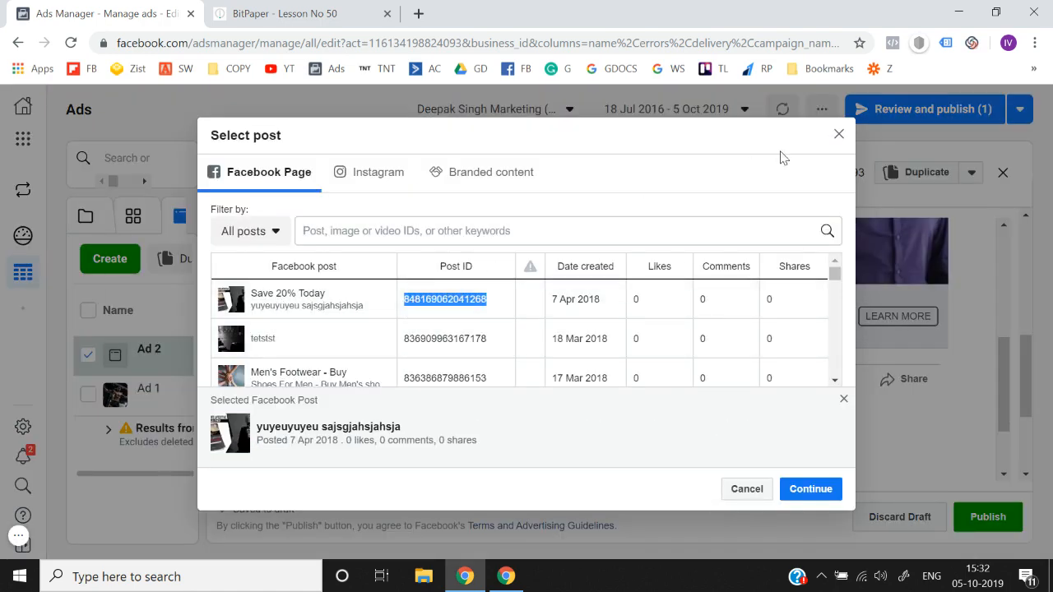
pyautogui.click(839, 135)
# - Enter the copied post ID as Ad 2's existing post, submit it and check the ad preview
pyautogui.scroll(2, 450, 381)
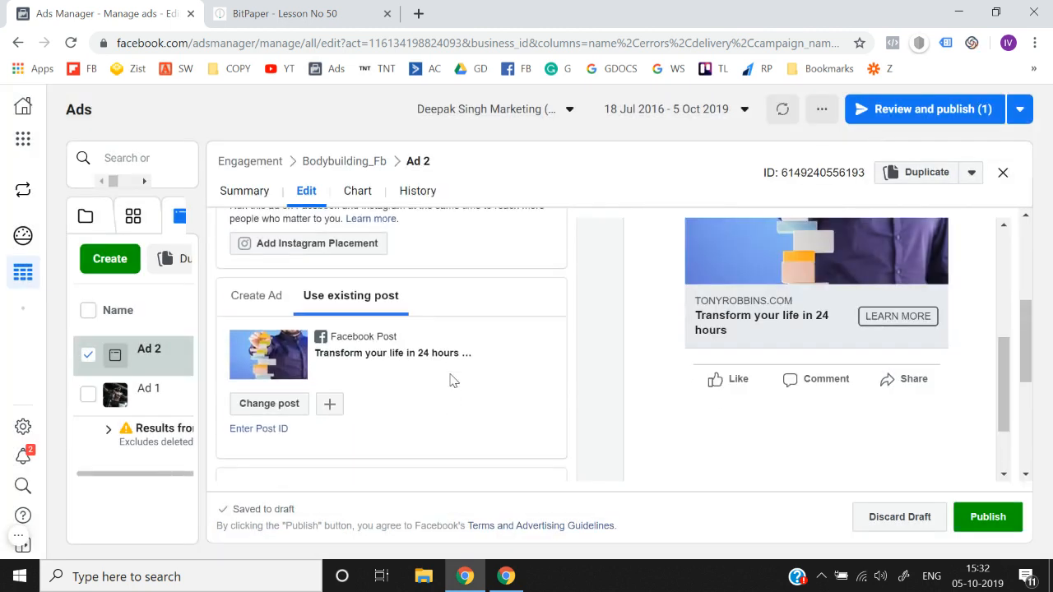
pyautogui.click(265, 430)
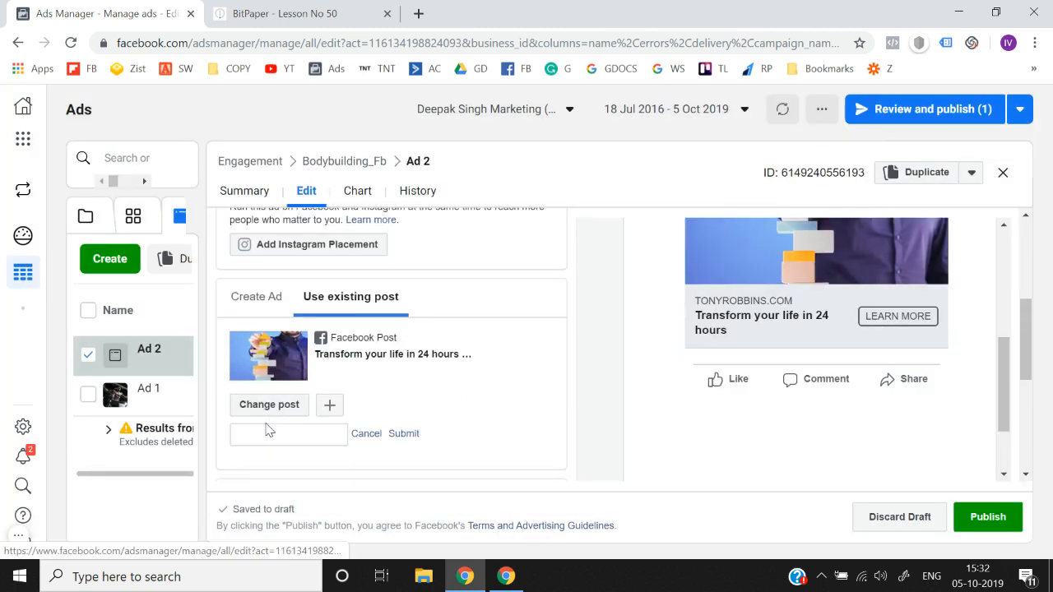
pyautogui.hotkey('ctrl', 'v')
pyautogui.click(403, 433)
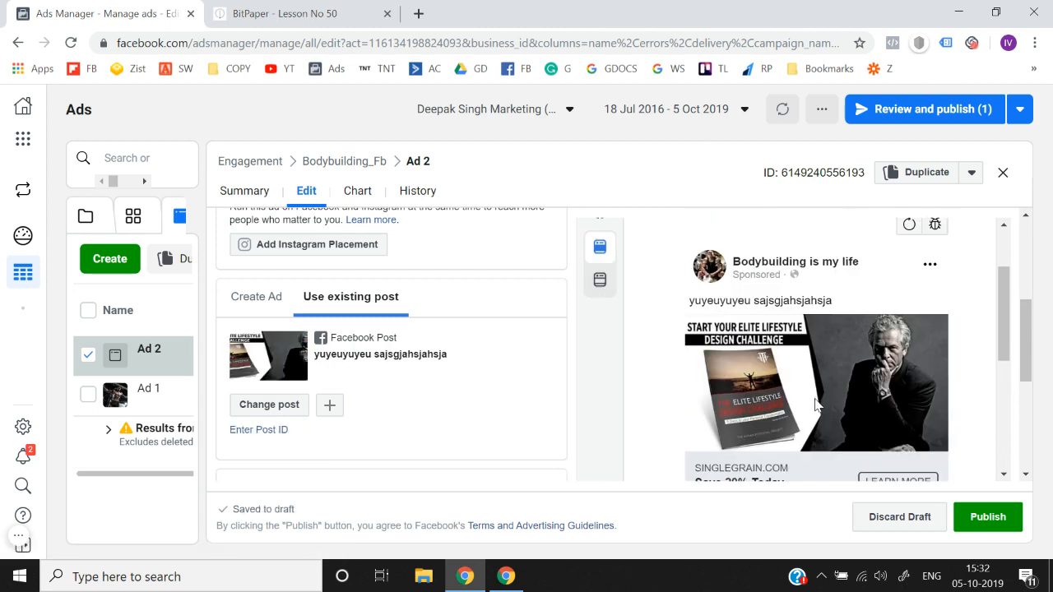
pyautogui.scroll(-5, 814, 403)
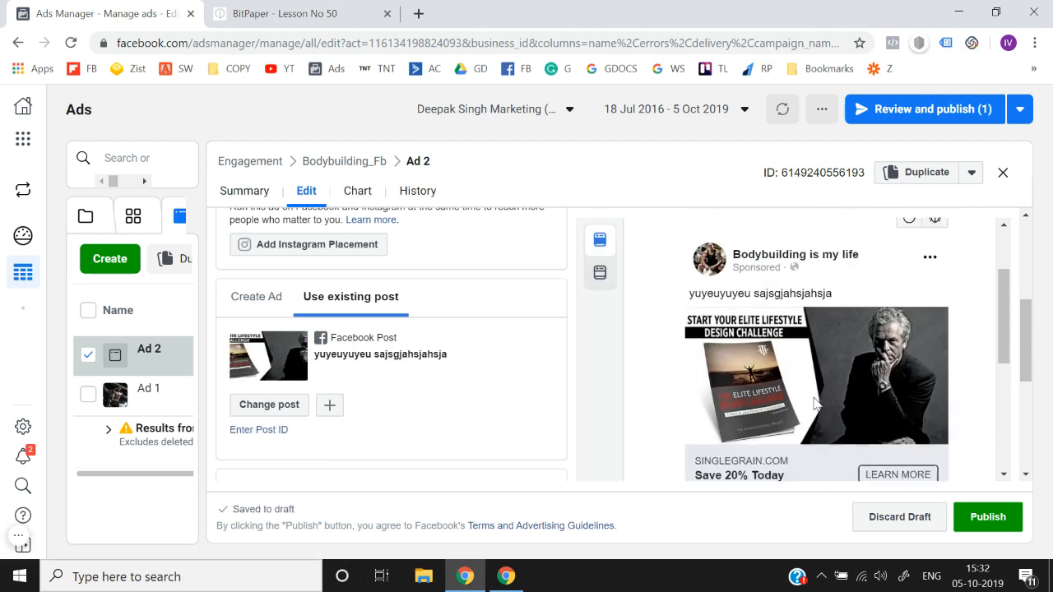
# - Publish Ad 2, close its editor, deselect the ad and show the list of all ad sets
pyautogui.click(988, 518)
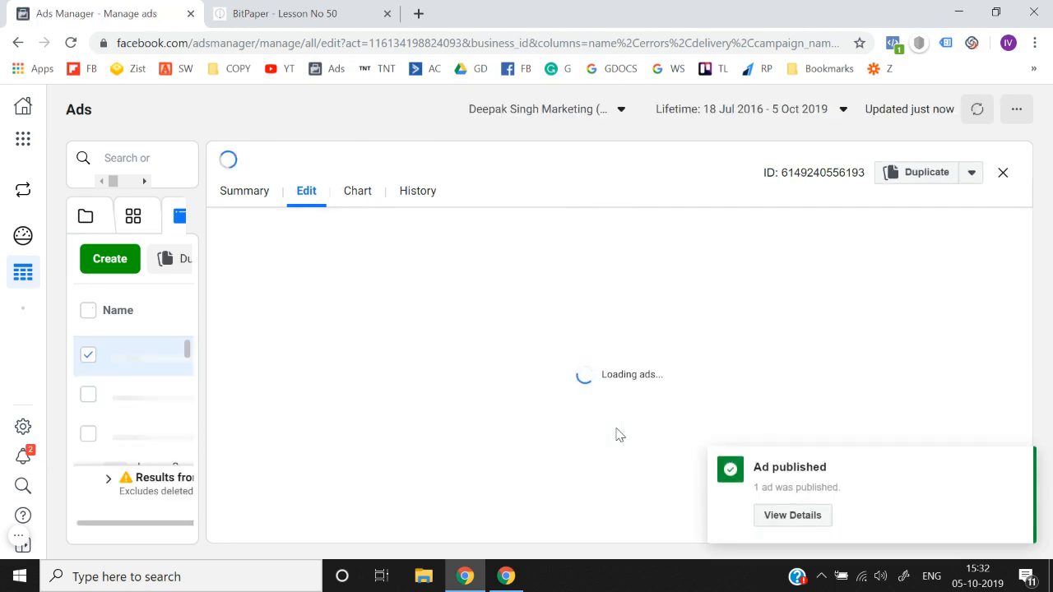
pyautogui.scroll(-1, 616, 432)
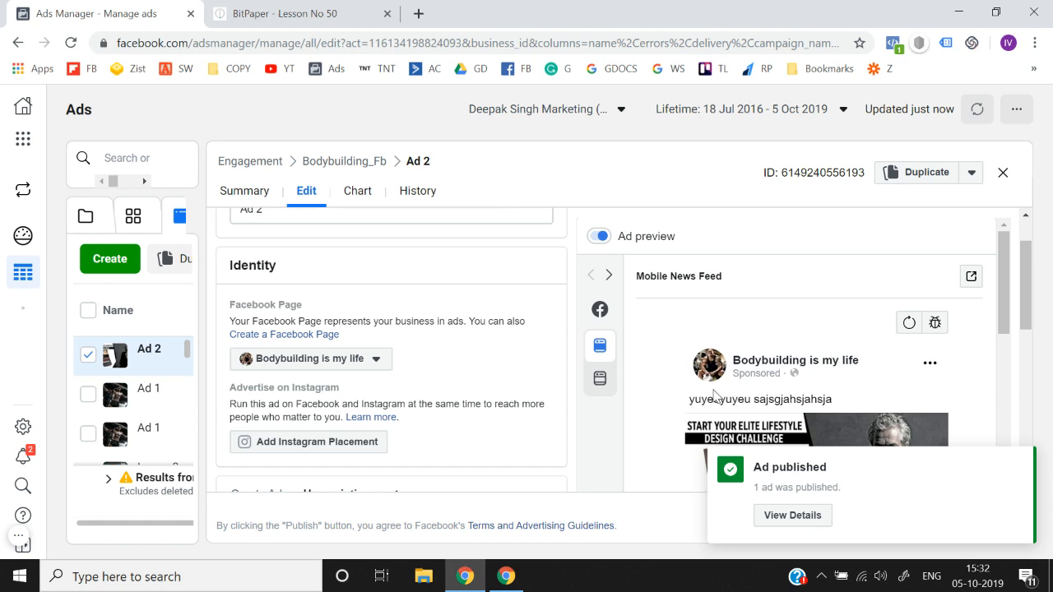
pyautogui.click(1003, 180)
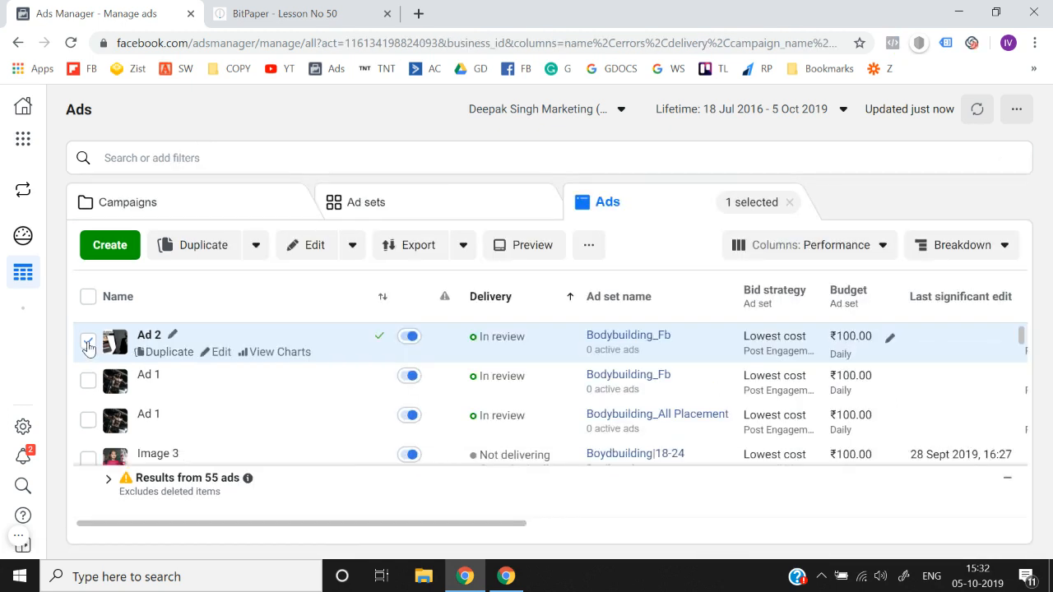
pyautogui.click(88, 345)
pyautogui.click(348, 195)
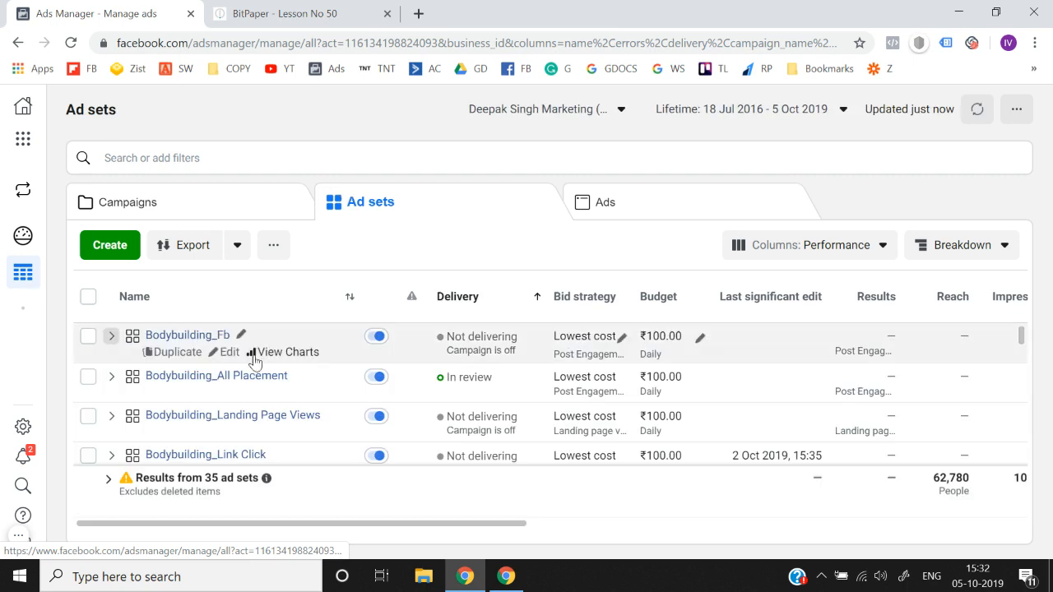
# - Switch to the BitPaper whiteboard and handwrite a circled "post" with "5K" below it, beside the existing notes
pyautogui.click(342, 8)
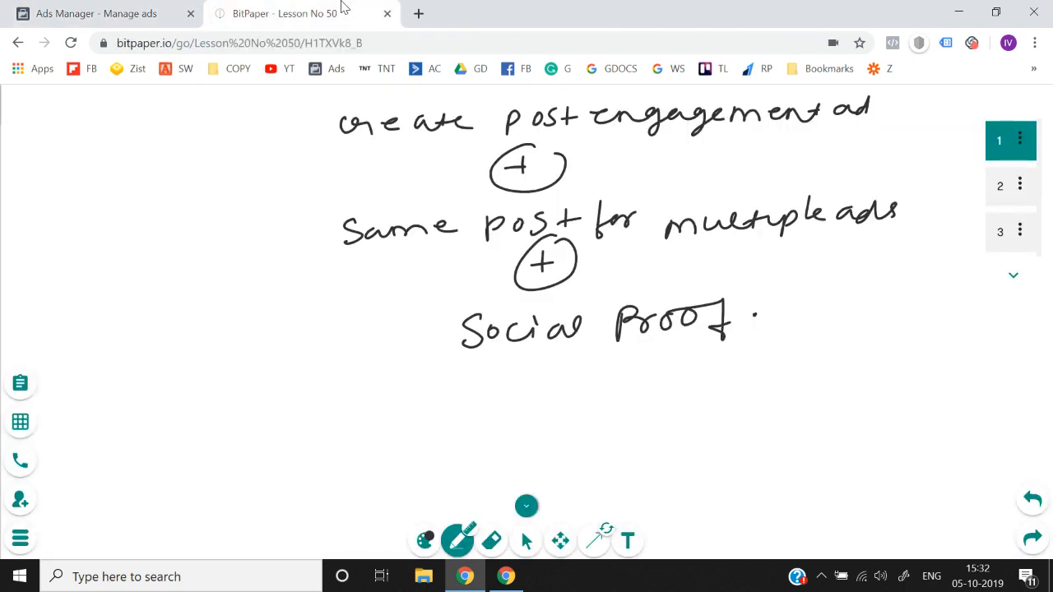
pyautogui.moveTo(100, 210)
pyautogui.mouseDown()
pyautogui.moveTo(97, 243)
pyautogui.moveTo(101, 224)
pyautogui.mouseUp()
pyautogui.moveTo(136, 211)
pyautogui.mouseDown()
pyautogui.moveTo(142, 226)
pyautogui.moveTo(166, 224)
pyautogui.mouseUp()
pyautogui.moveTo(154, 206); pyautogui.dragTo(176, 202)
pyautogui.moveTo(170, 171)
pyautogui.mouseDown()
pyautogui.moveTo(77, 222)
pyautogui.moveTo(175, 202)
pyautogui.mouseUp()
pyautogui.moveTo(102, 292)
pyautogui.mouseDown()
pyautogui.moveTo(110, 287)
pyautogui.moveTo(103, 312)
pyautogui.mouseUp()
pyautogui.moveTo(129, 279)
pyautogui.mouseDown()
pyautogui.moveTo(129, 311)
pyautogui.moveTo(140, 311)
pyautogui.mouseUp()
pyautogui.moveTo(159, 279); pyautogui.dragTo(159, 308)
pyautogui.moveTo(158, 258)
pyautogui.mouseDown()
pyautogui.moveTo(97, 354)
pyautogui.moveTo(161, 284)
pyautogui.mouseUp()
# - Draw a vertical divider, write "Cam" beyond it and link the first 5K by arrow to a circled, underlined "5K"
pyautogui.moveTo(204, 153); pyautogui.dragTo(203, 393)
pyautogui.moveTo(236, 276); pyautogui.dragTo(218, 296)
pyautogui.moveTo(246, 285); pyautogui.dragTo(305, 279)
pyautogui.moveTo(110, 342)
pyautogui.mouseDown()
pyautogui.moveTo(237, 367)
pyautogui.moveTo(247, 352)
pyautogui.mouseUp()
pyautogui.moveTo(274, 306); pyautogui.dragTo(264, 328)
pyautogui.moveTo(293, 304)
pyautogui.mouseDown()
pyautogui.moveTo(294, 320)
pyautogui.moveTo(309, 322)
pyautogui.moveTo(322, 296)
pyautogui.mouseUp()
pyautogui.moveTo(280, 351); pyautogui.dragTo(298, 347)
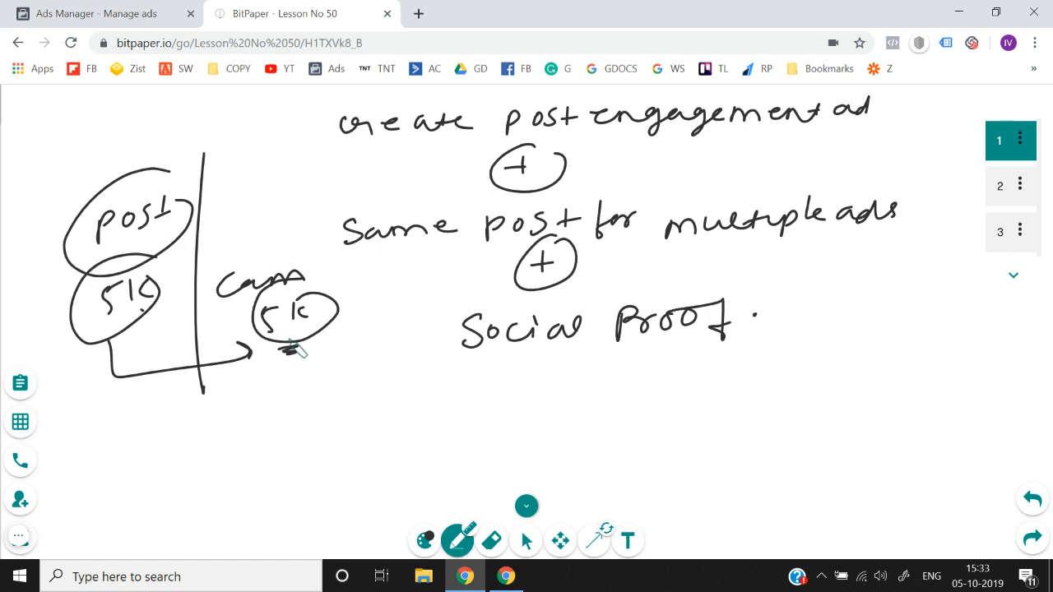
# - Switch back to Ads Manager and open the Engagement campaign down to the Bodybuilding_All Placement ad set's ads
pyautogui.click(106, 10)
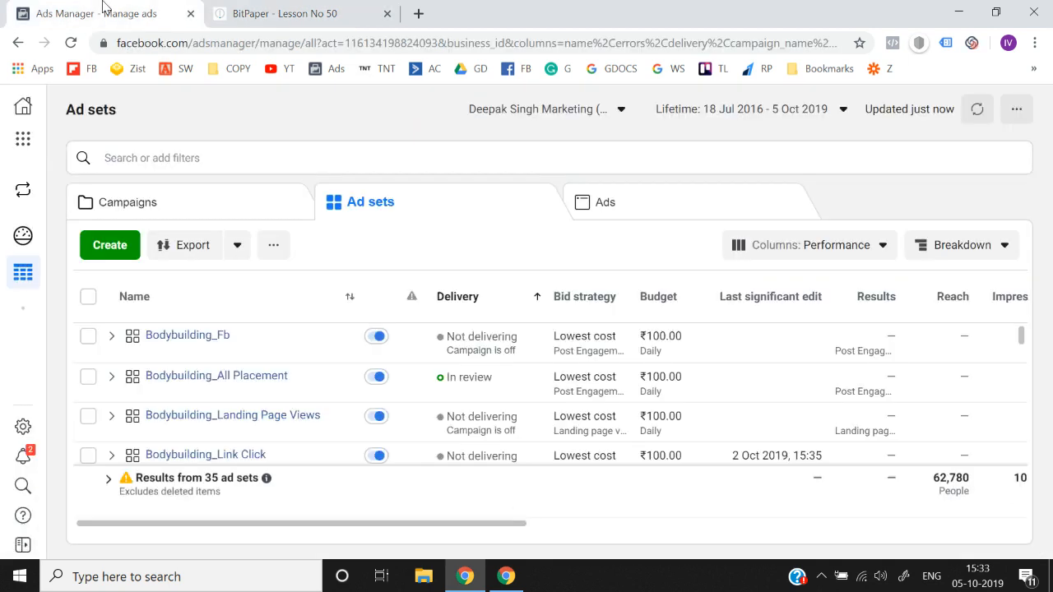
pyautogui.click(215, 337)
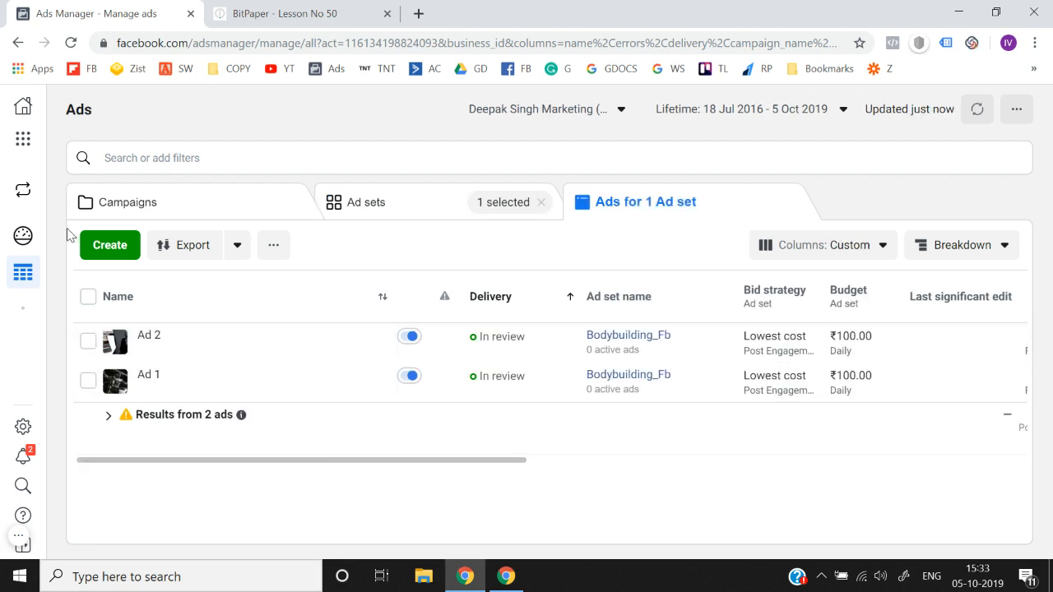
pyautogui.click(222, 197)
pyautogui.click(168, 337)
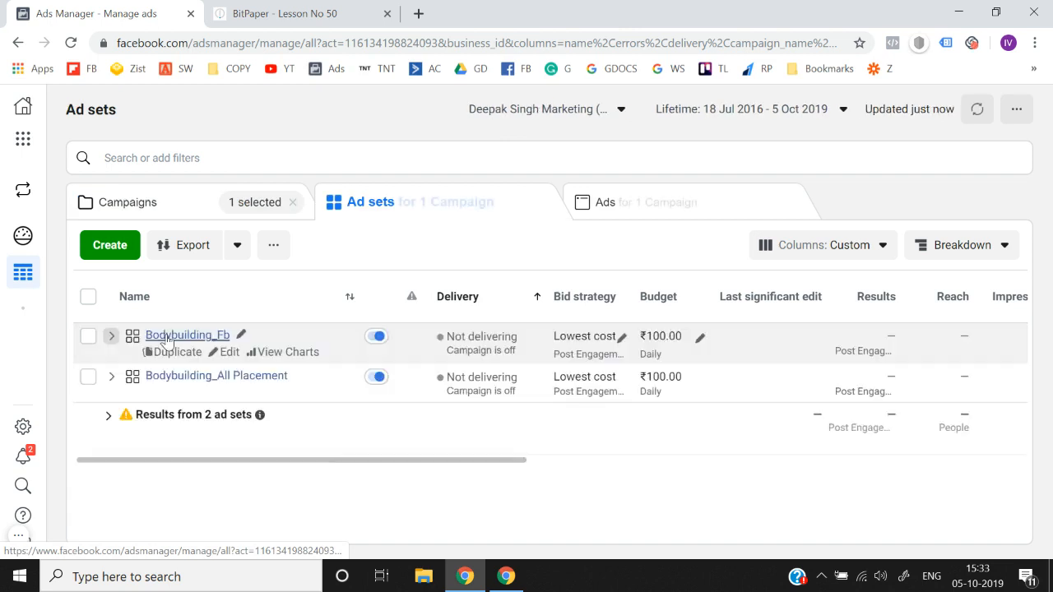
pyautogui.click(88, 375)
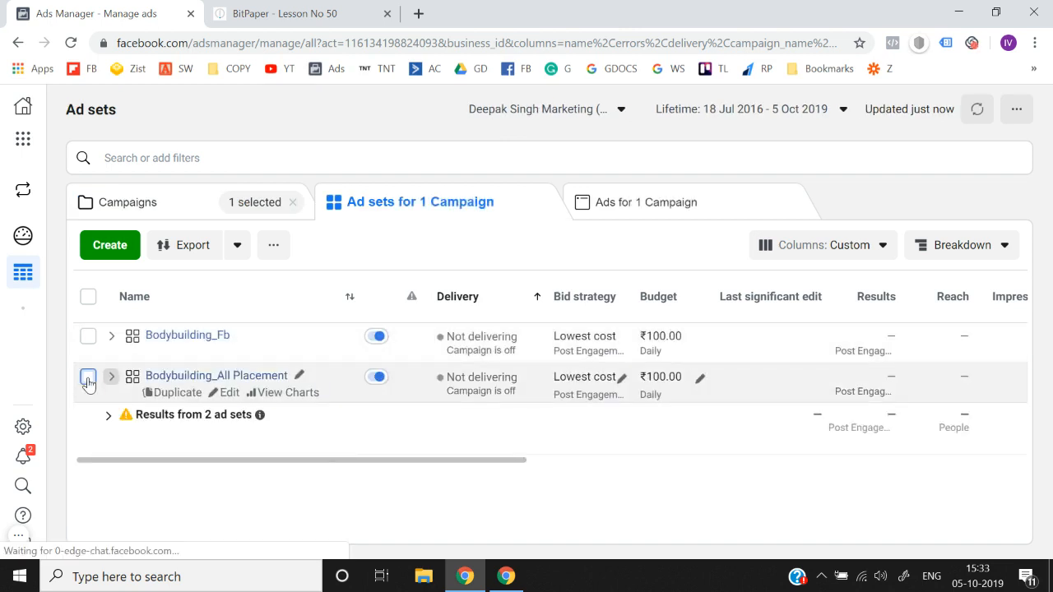
pyautogui.click(179, 377)
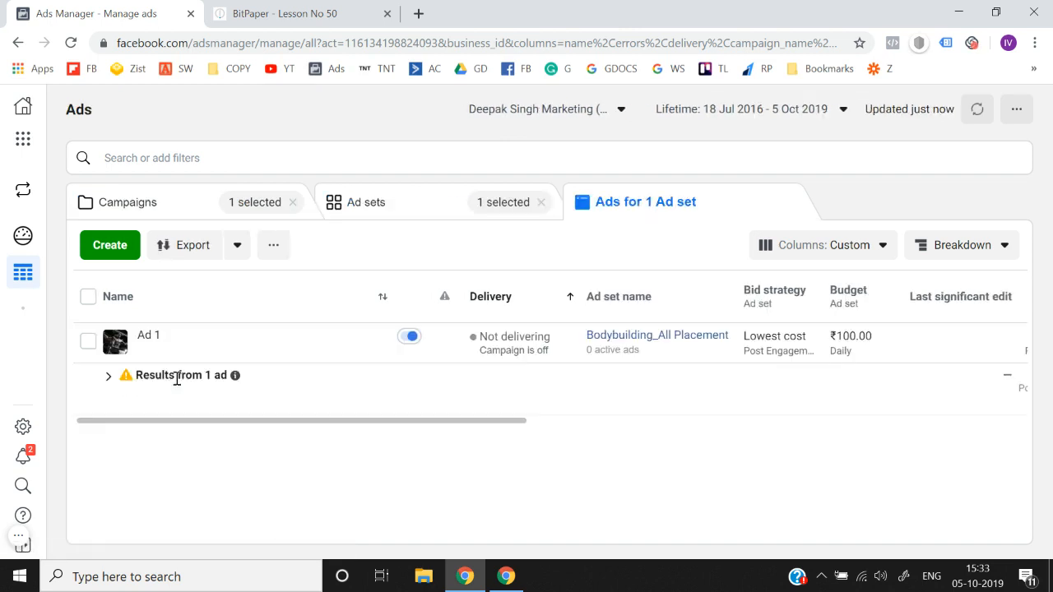
# - Duplicate Ad 1 once into the original campaign, keeping existing reactions, comments and shares on the new ad
pyautogui.click(90, 343)
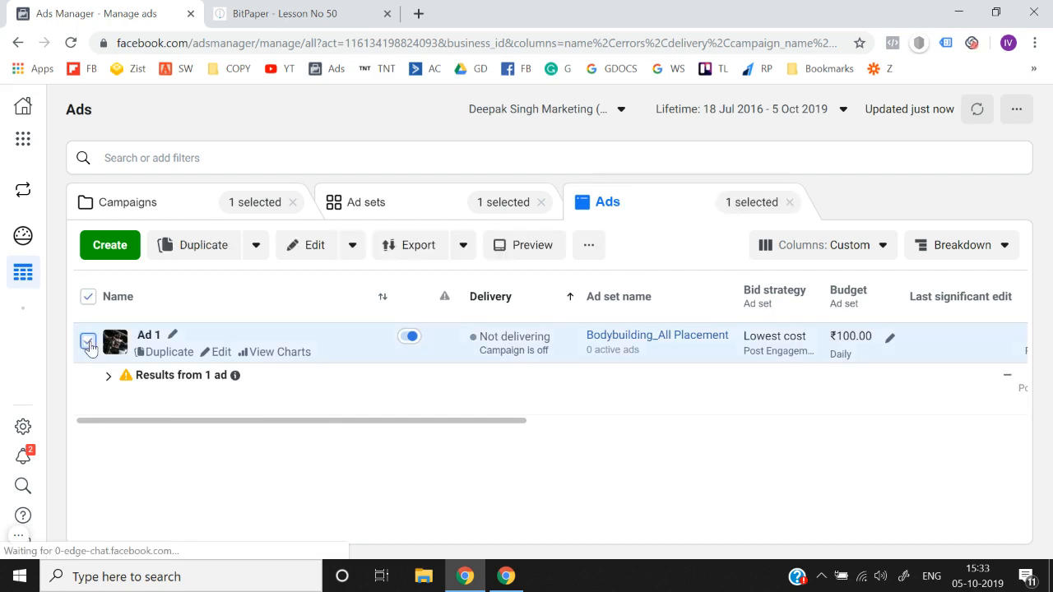
pyautogui.click(196, 244)
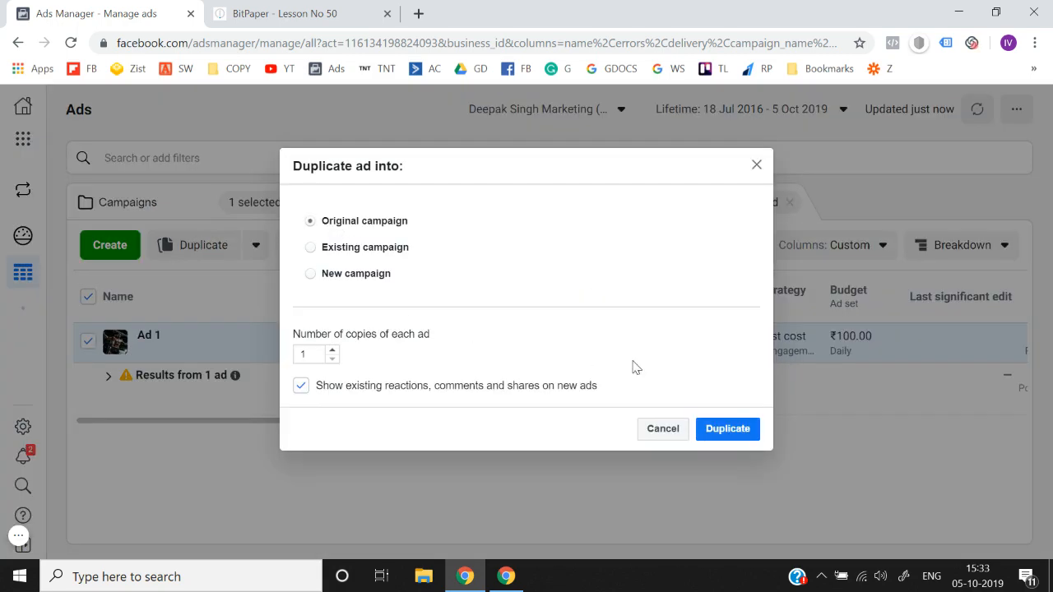
pyautogui.click(727, 432)
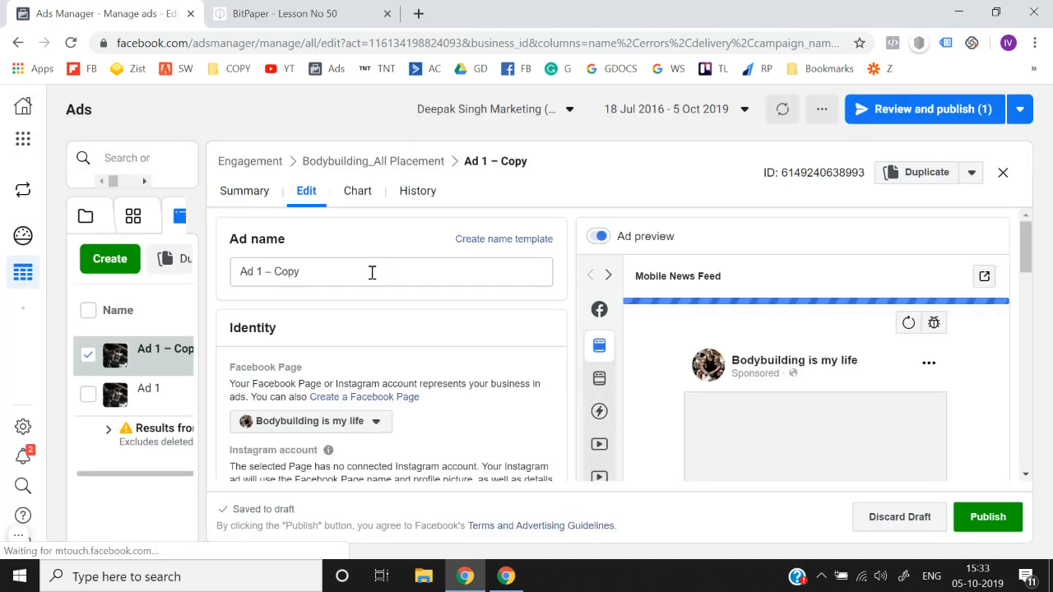
# - Rename the duplicated ad in Bodybuilding_All Placement as Ad 2
pyautogui.press('BackSpace')
pyautogui.press('BackSpace')
pyautogui.press('BackSpace')
pyautogui.press('BackSpace')
pyautogui.press('BackSpace')
pyautogui.write('2')
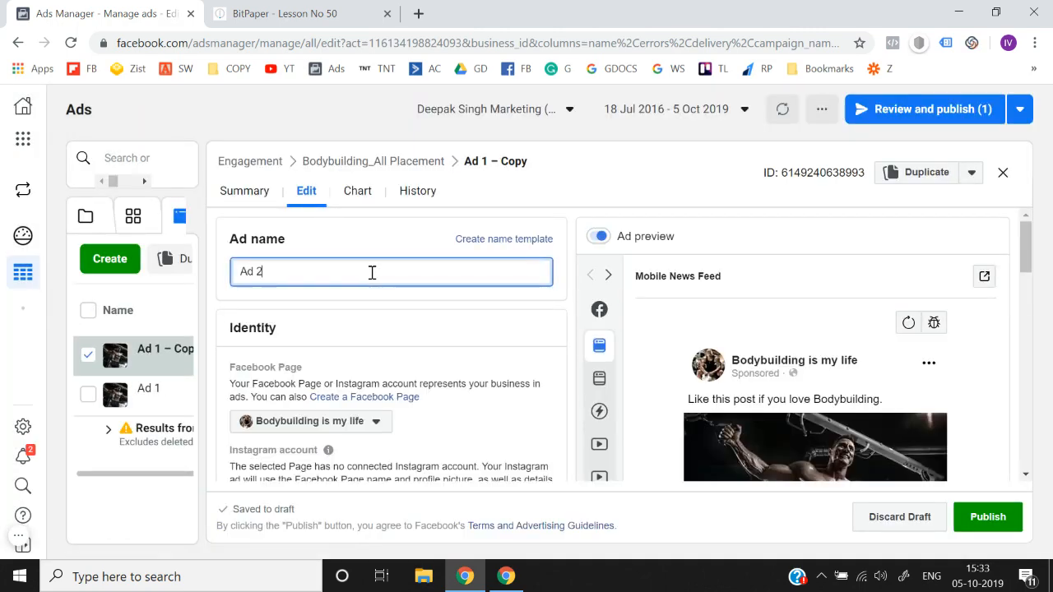
pyautogui.scroll(-5, 477, 337)
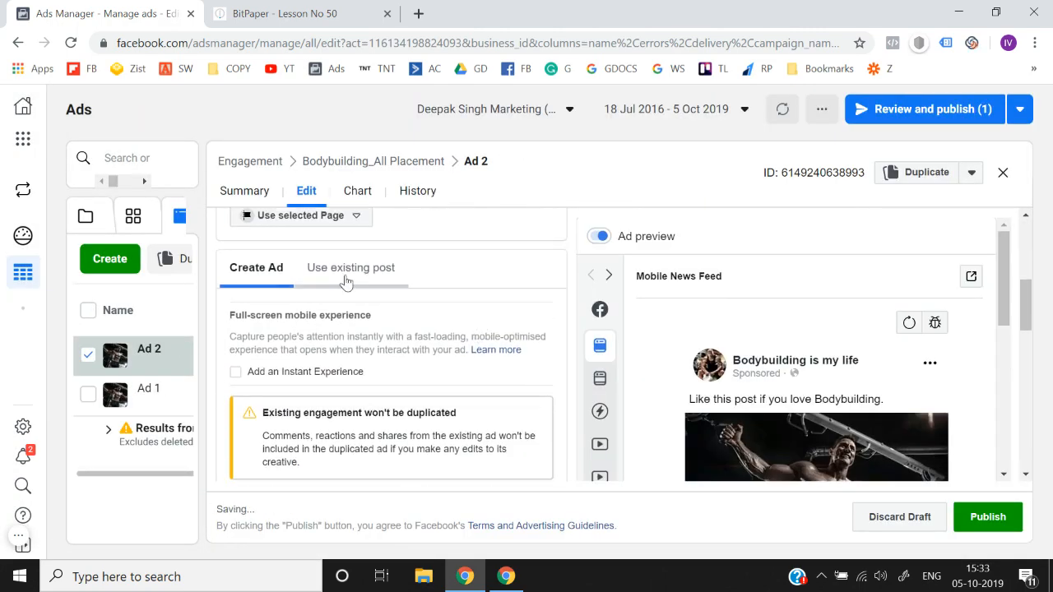
pyautogui.click(342, 269)
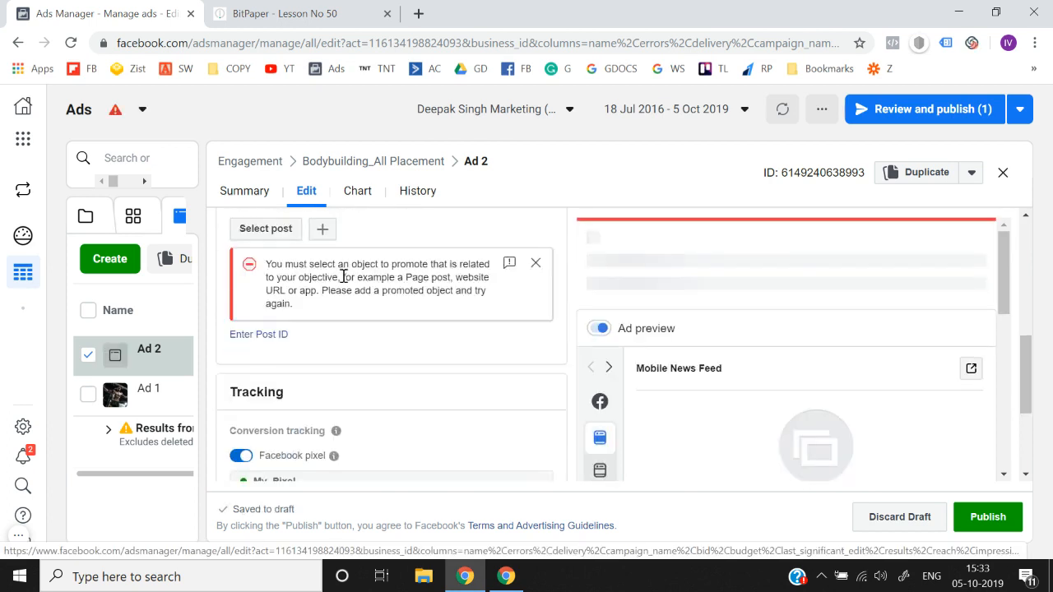
pyautogui.click(260, 333)
pyautogui.hotkey('ctrl', 'v')
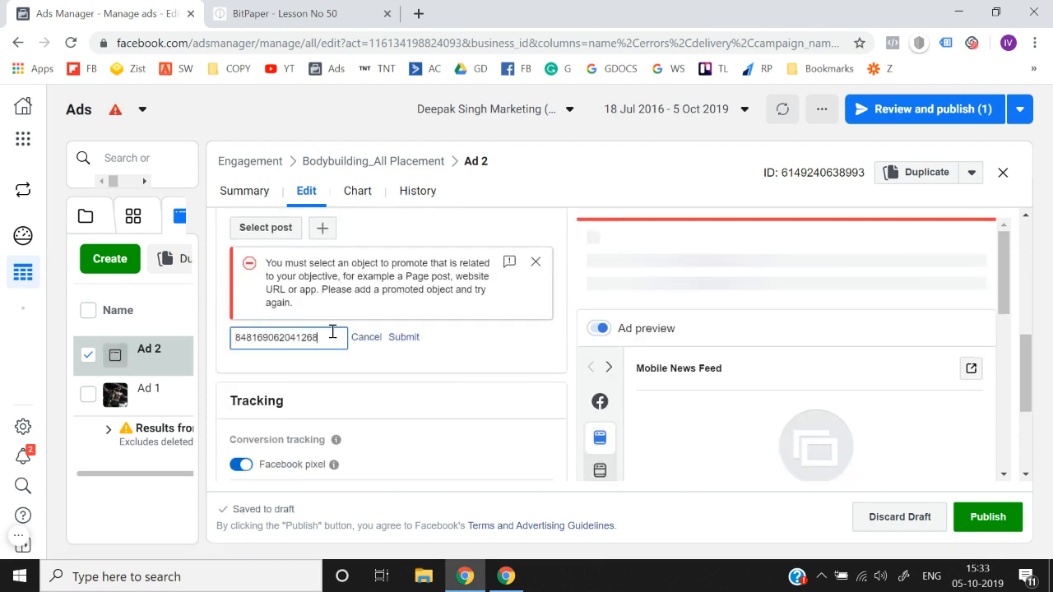
pyautogui.click(402, 338)
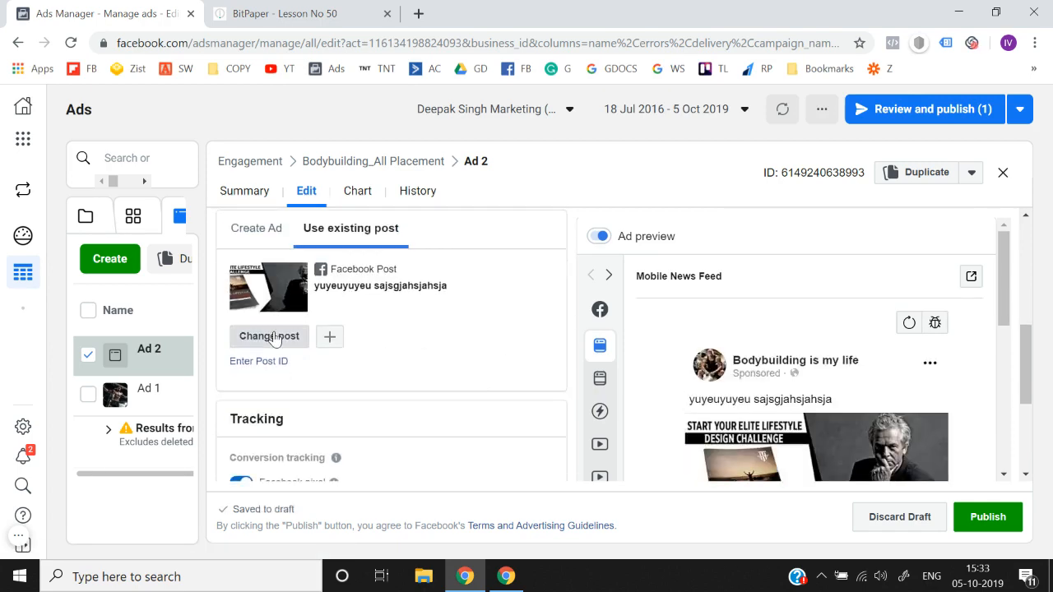
# - Check the post type filter options for changing Ad 2's post, select the "tetstst" post and close the selection without applying it
pyautogui.click(275, 339)
pyautogui.click(276, 230)
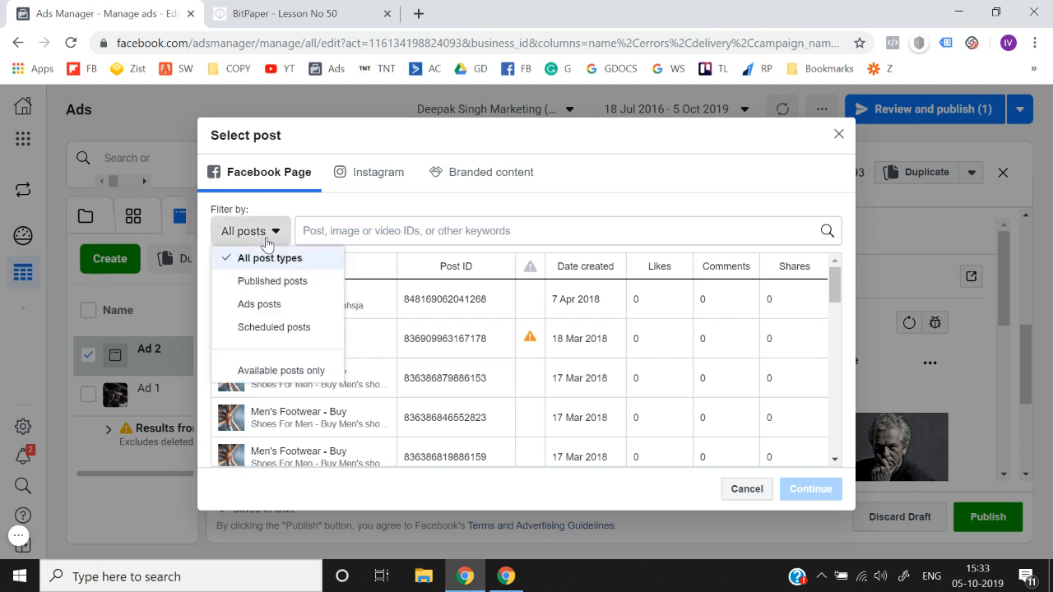
pyautogui.click(387, 211)
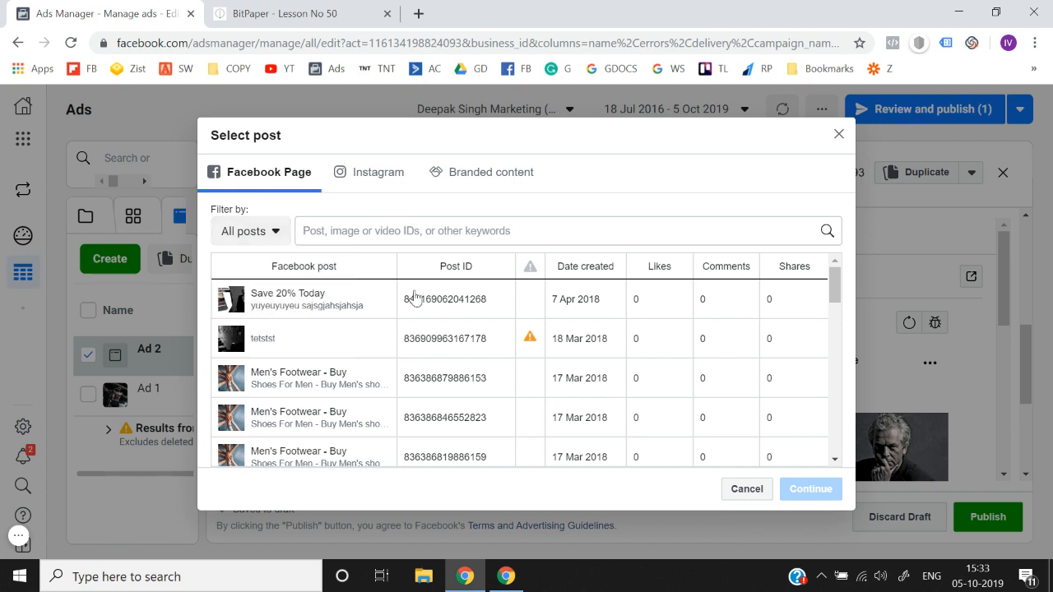
pyautogui.click(307, 351)
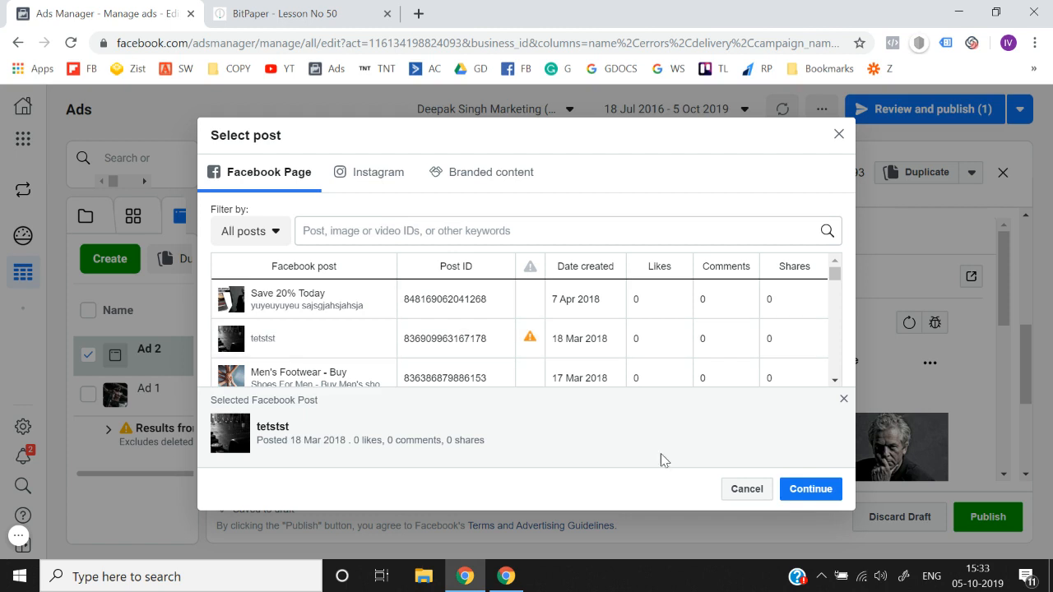
pyautogui.click(835, 135)
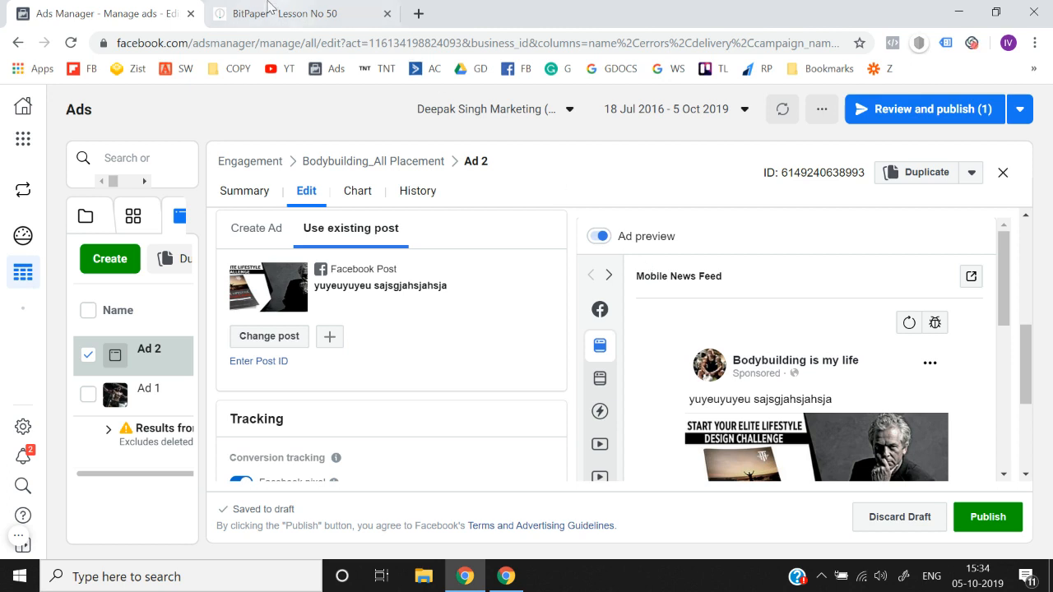
# - Switch to BitPaper to review the notes on same post for multiple ads and social proof, and return to Ads Manager
pyautogui.click(263, 13)
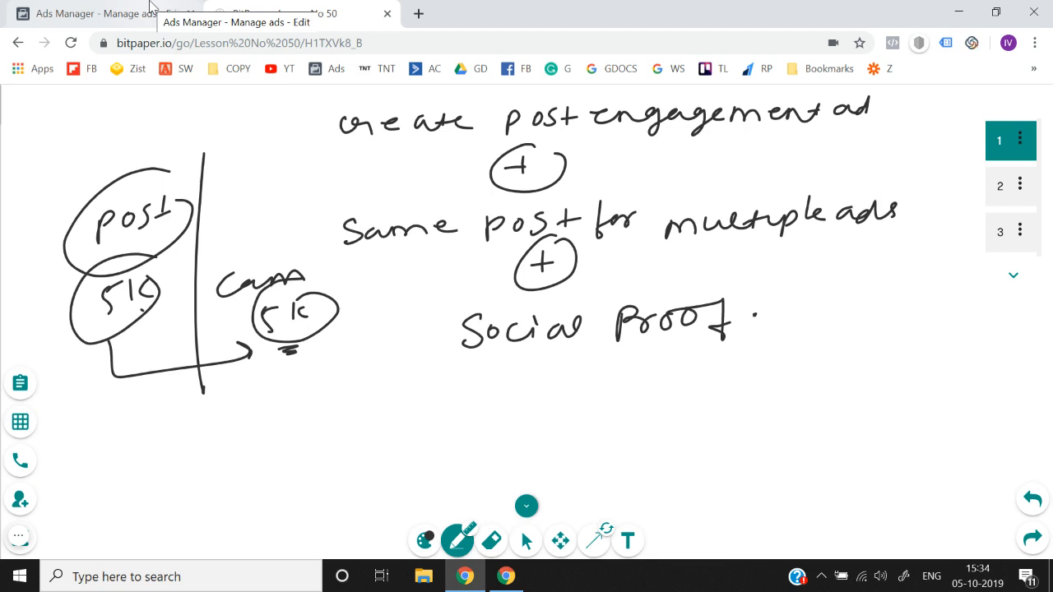
pyautogui.click(99, 13)
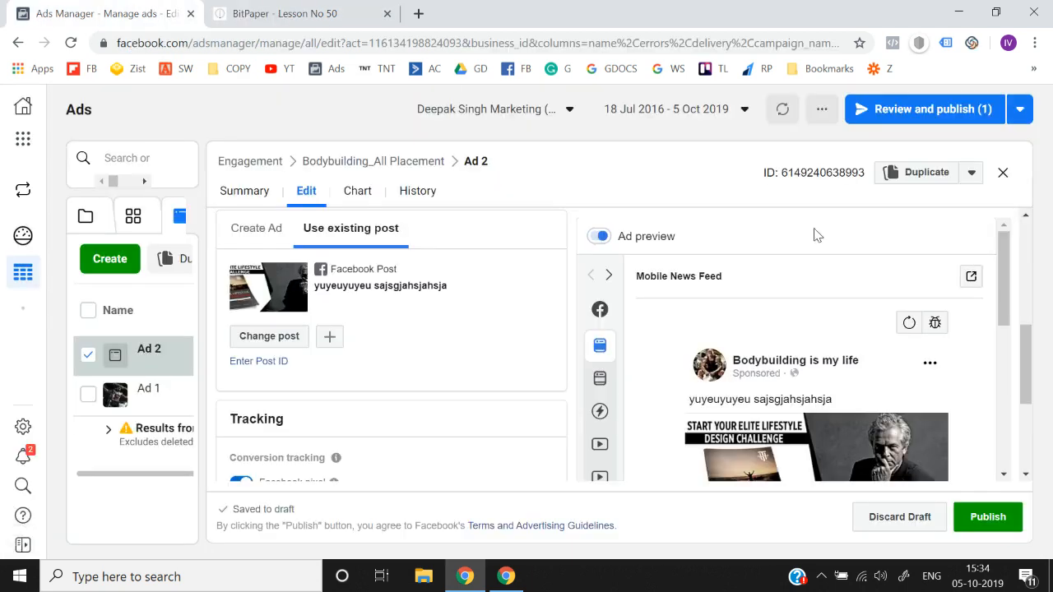